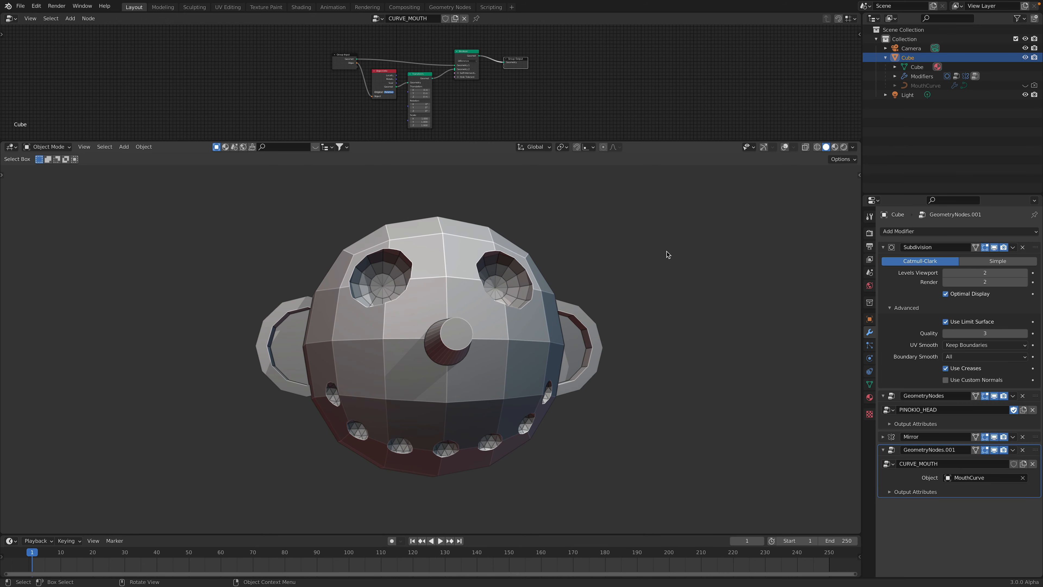
# Turn on the viewport overlays and gizmos around the head
pyautogui.scroll(1, 806, 402)
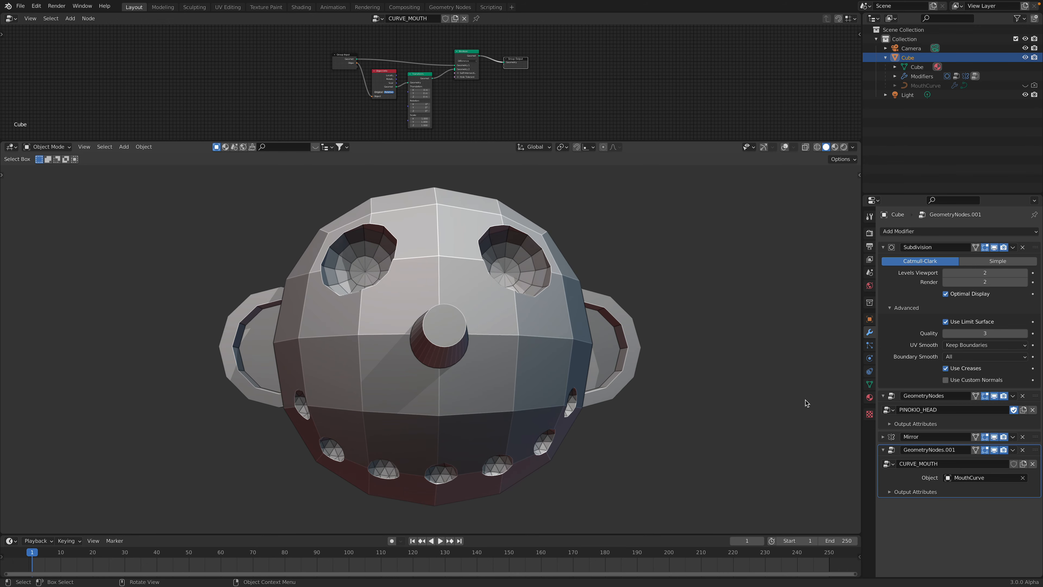
pyautogui.click(779, 149)
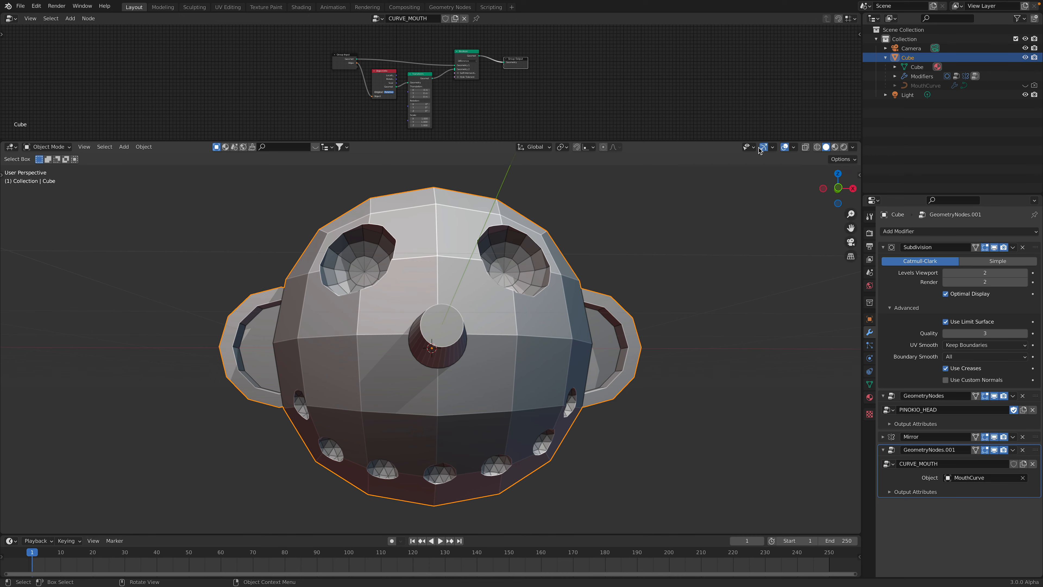
pyautogui.scroll(-1, 698, 261)
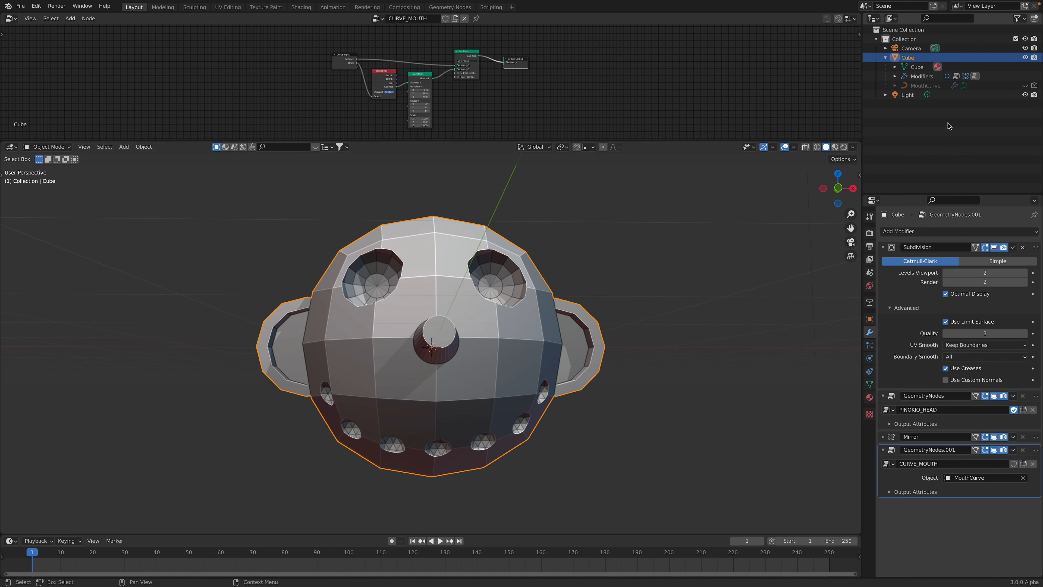
# Toggle the visibility of the MouthCurve object and of the CURVE_MOUTH modifier to compare the head's mouth
pyautogui.click(1025, 85)
pyautogui.click(1025, 85)
pyautogui.click(1024, 85)
pyautogui.click(1025, 85)
pyautogui.moveTo(730, 306); pyautogui.dragTo(739, 296, button='middle')
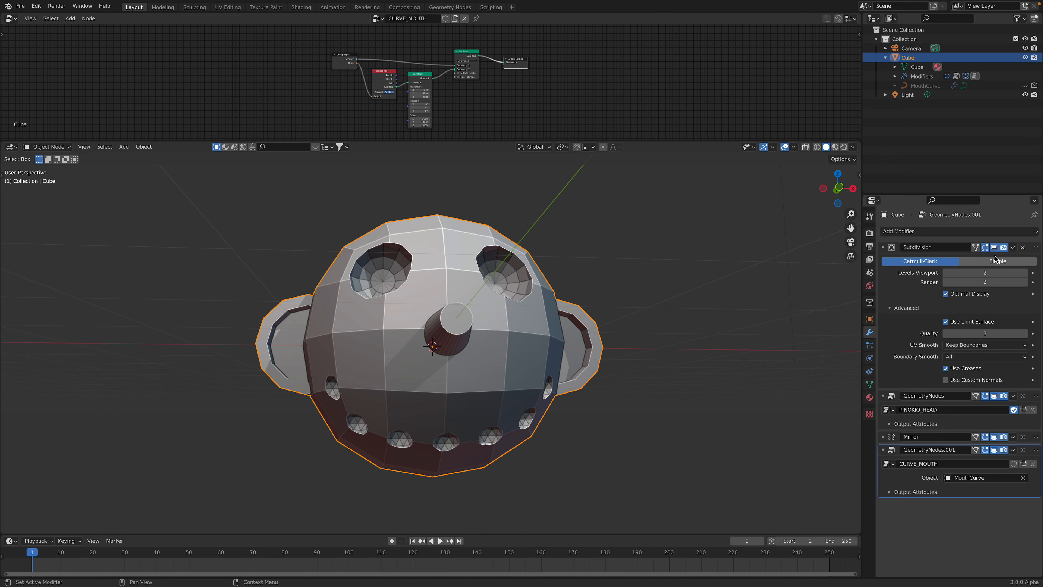
pyautogui.click(994, 449)
pyautogui.click(994, 449)
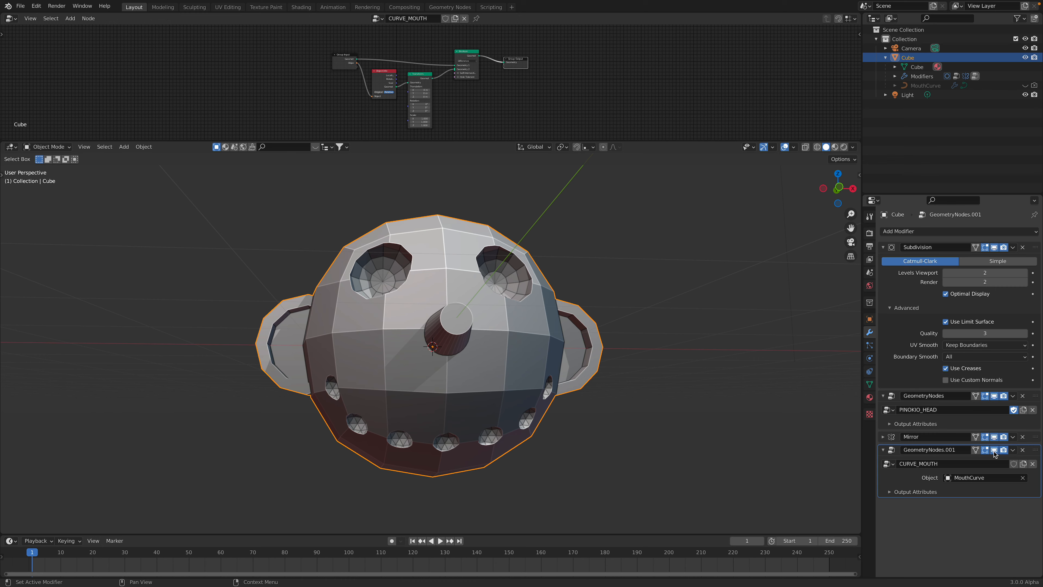
# Enlarge the node editor so the CURVE_MOUTH node tree is readable
pyautogui.moveTo(643, 284); pyautogui.dragTo(636, 147, button='middle')
pyautogui.moveTo(636, 147); pyautogui.dragTo(636, 191)
pyautogui.scroll(3, 518, 132)
pyautogui.moveTo(506, 324); pyautogui.dragTo(523, 344, button='middle')
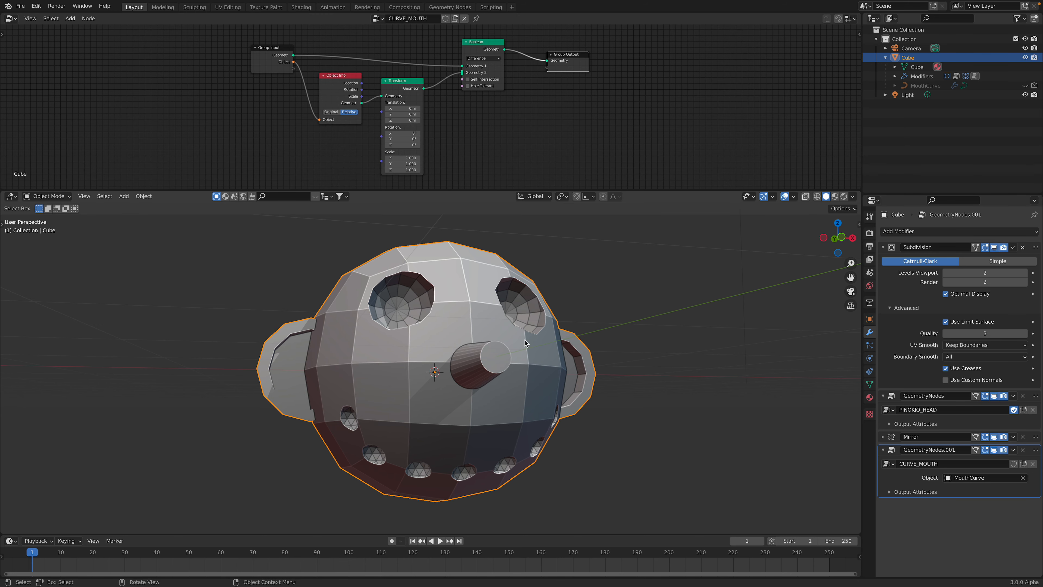
# Enter Edit Mode on the cube and try moving a face along Z, cancelling the move
pyautogui.press('Tab')
pyautogui.moveTo(522, 353); pyautogui.dragTo(534, 376, button='middle')
pyautogui.moveTo(534, 329); pyautogui.dragTo(459, 341, button='middle')
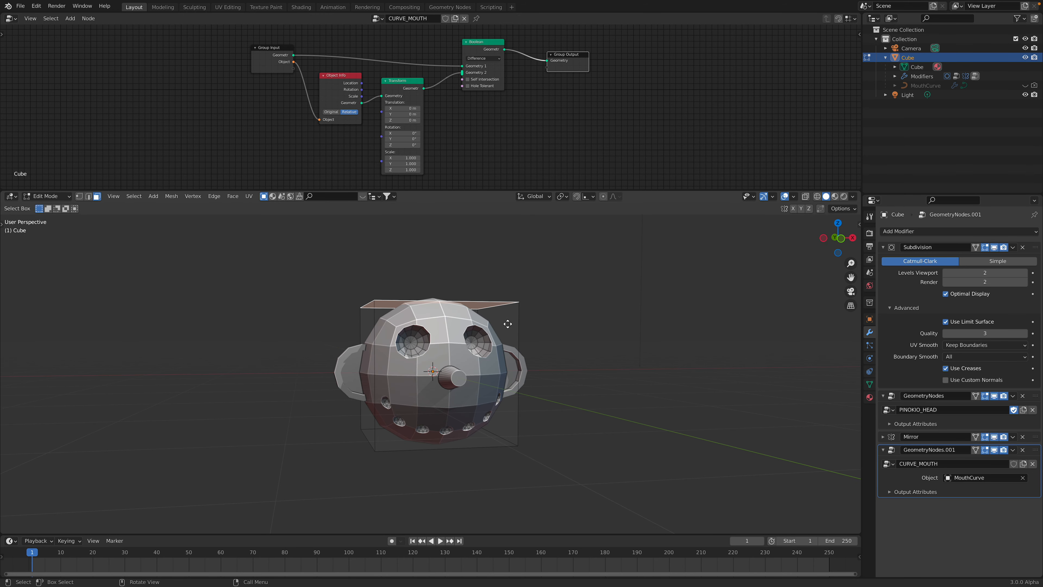
pyautogui.press('g')
pyautogui.press('z')
pyautogui.rightClick(513, 313)
# Try moving the cube's side faces along the X axis, cancelling each move
pyautogui.click(503, 348)
pyautogui.press('g')
pyautogui.press('x')
pyautogui.rightClick(489, 348)
pyautogui.click(375, 346)
pyautogui.press('g')
pyautogui.press('x')
pyautogui.rightClick(422, 355)
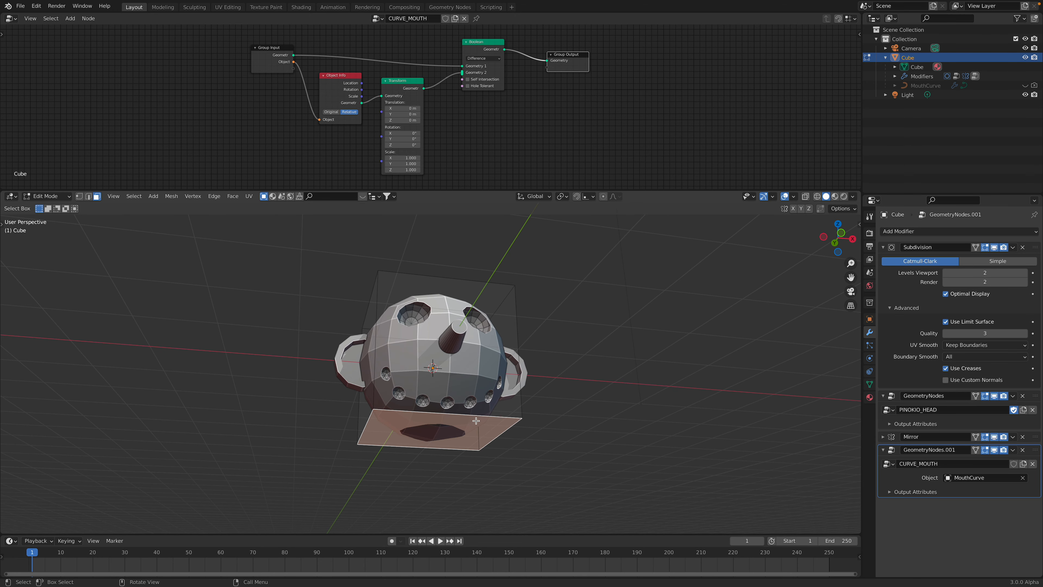
# Try moving and scaling the cube's underside face without keeping the changes, and return to Object Mode
pyautogui.press('g')
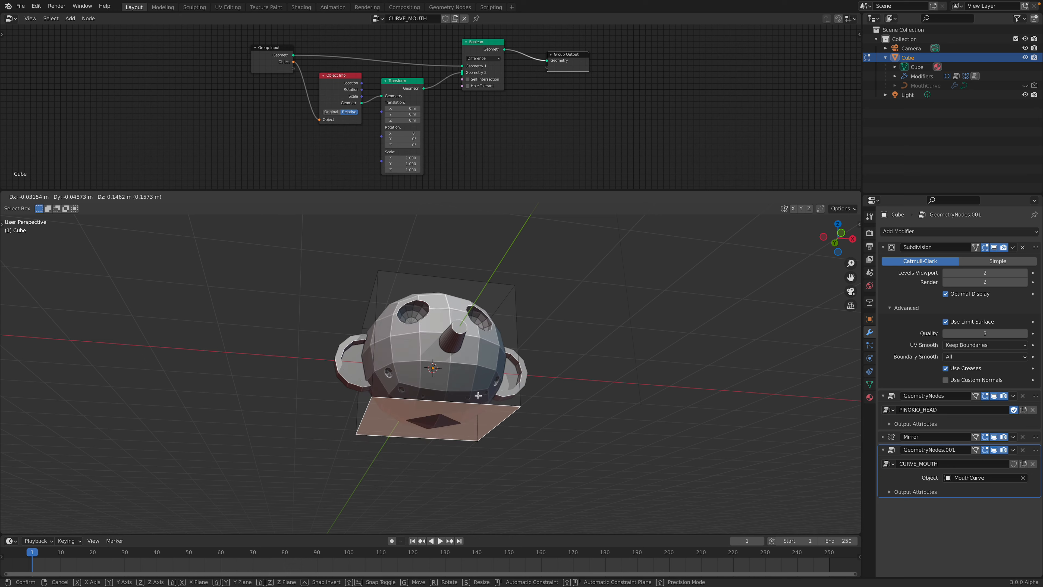
pyautogui.rightClick(479, 396)
pyautogui.moveTo(478, 396); pyautogui.dragTo(460, 422, button='middle')
pyautogui.press('s')
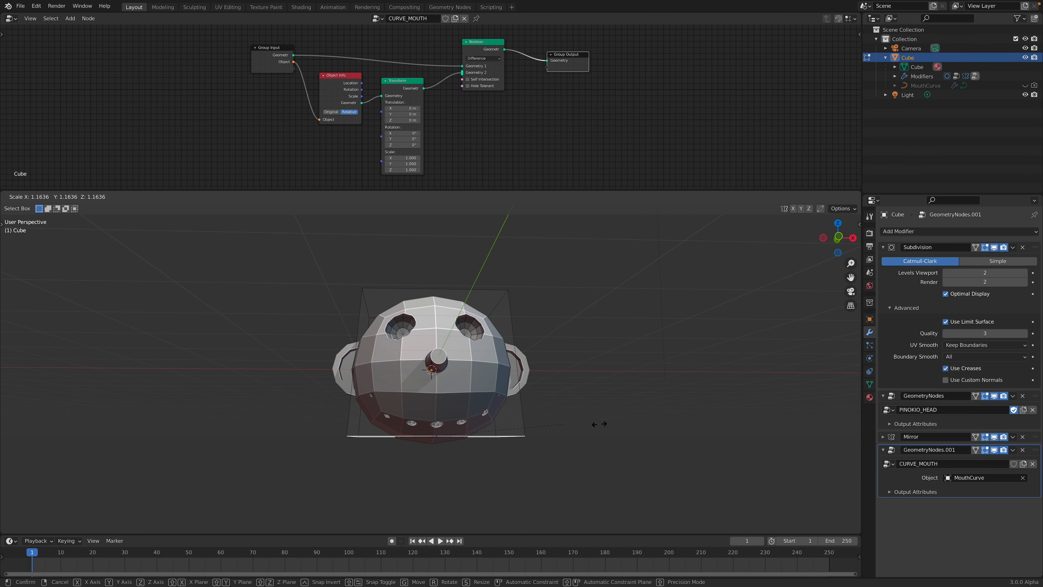
pyautogui.click(541, 426)
pyautogui.moveTo(540, 426)
pyautogui.mouseDown(button='middle')
pyautogui.moveTo(552, 399)
pyautogui.moveTo(553, 411)
pyautogui.mouseUp(button='middle')
pyautogui.press('Tab')
pyautogui.moveTo(565, 375); pyautogui.dragTo(524, 339, button='middle')
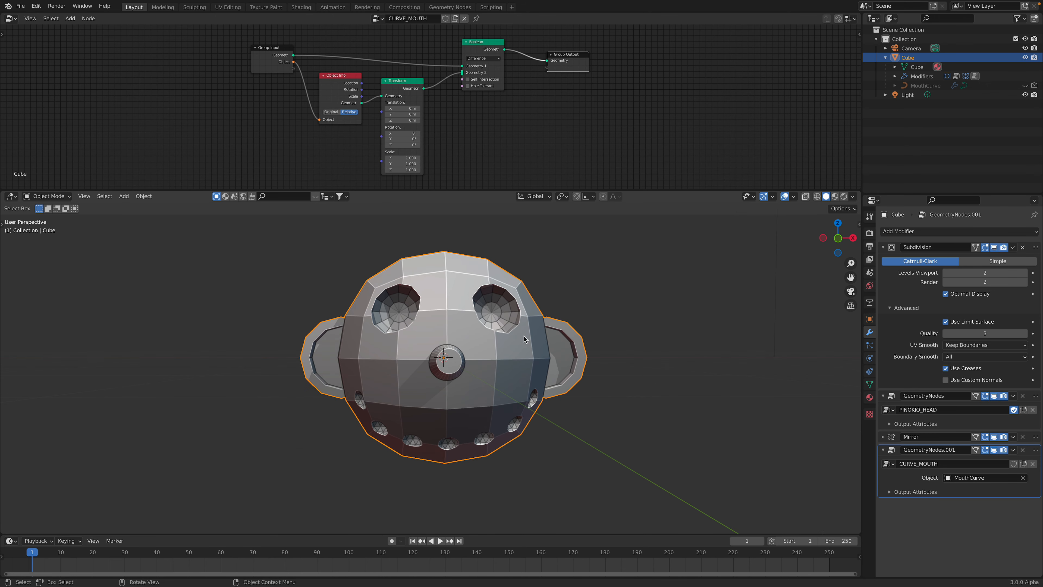
# Lower the Subdivision modifier's viewport level to 0 to expose the base cube and restore it to 2
pyautogui.click(945, 275)
pyautogui.click(945, 273)
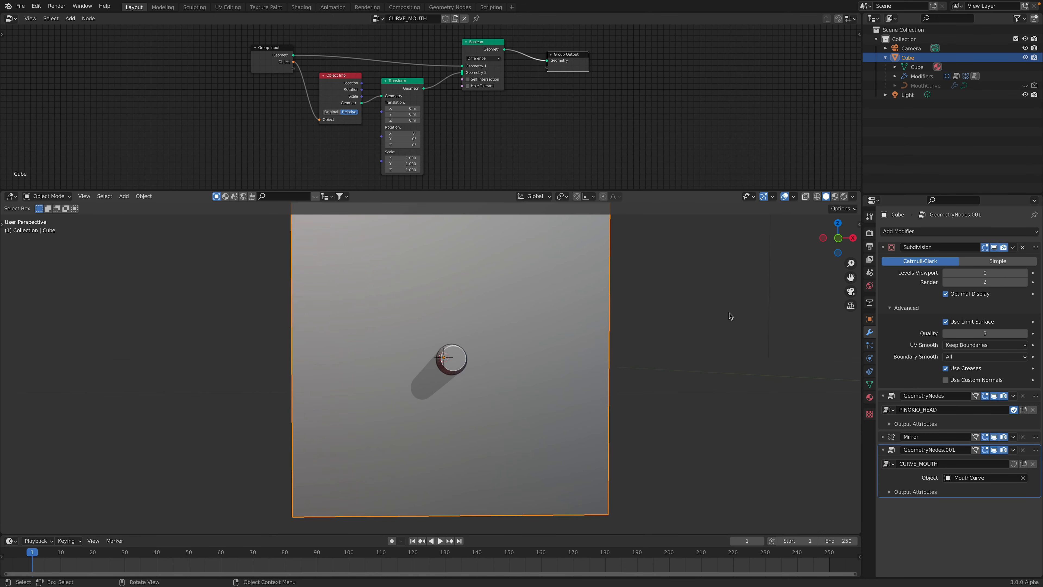
pyautogui.click(1025, 274)
pyautogui.click(1025, 273)
pyautogui.moveTo(631, 361)
pyautogui.mouseDown(button='middle')
pyautogui.moveTo(664, 357)
pyautogui.moveTo(640, 358)
pyautogui.mouseUp(button='middle')
pyautogui.moveTo(479, 269); pyautogui.dragTo(458, 272, button='middle')
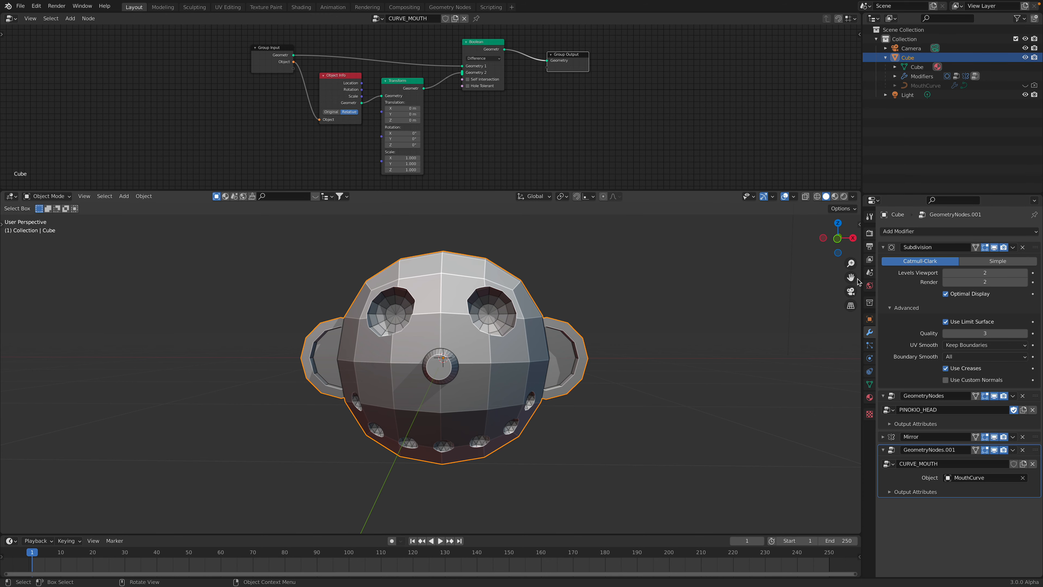
pyautogui.moveTo(599, 340); pyautogui.dragTo(612, 340, button='middle')
pyautogui.moveTo(542, 342)
pyautogui.mouseDown(button='middle')
pyautogui.moveTo(575, 343)
pyautogui.moveTo(541, 354)
pyautogui.mouseUp(button='middle')
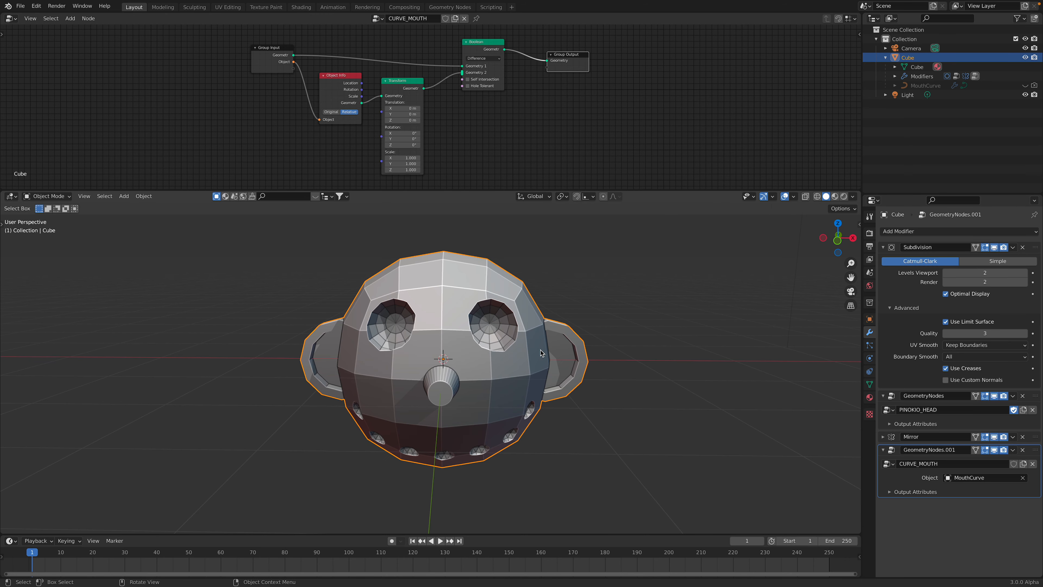
# Collapse the Subdivision modifier and open the PINOKIO_HEAD node tree in an enlarged node editor
pyautogui.scroll(1, 611, 283)
pyautogui.moveTo(612, 282)
pyautogui.mouseDown(button='middle')
pyautogui.moveTo(596, 289)
pyautogui.moveTo(599, 269)
pyautogui.mouseUp(button='middle')
pyautogui.click(891, 246)
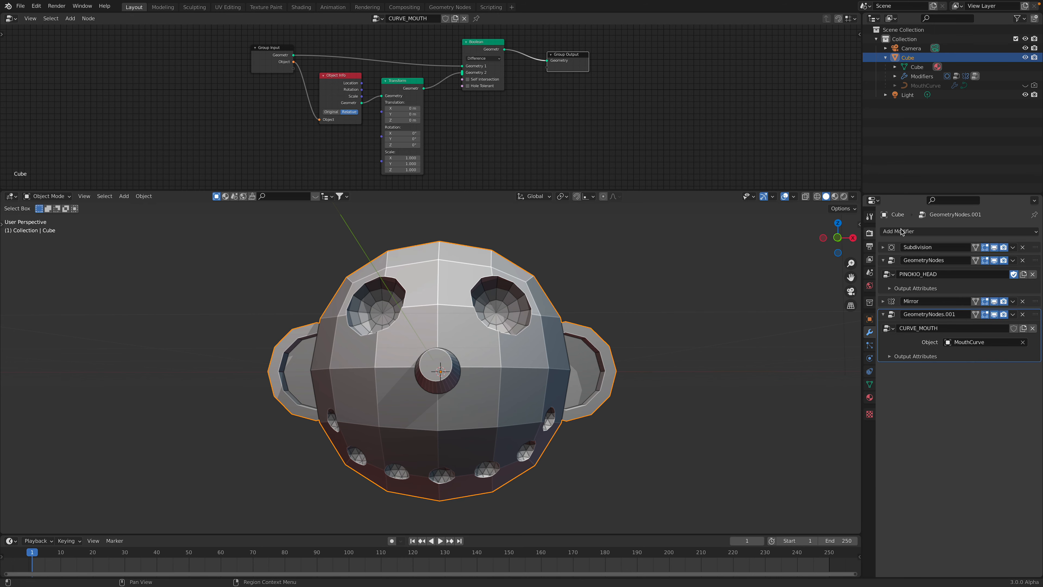
pyautogui.click(1038, 264)
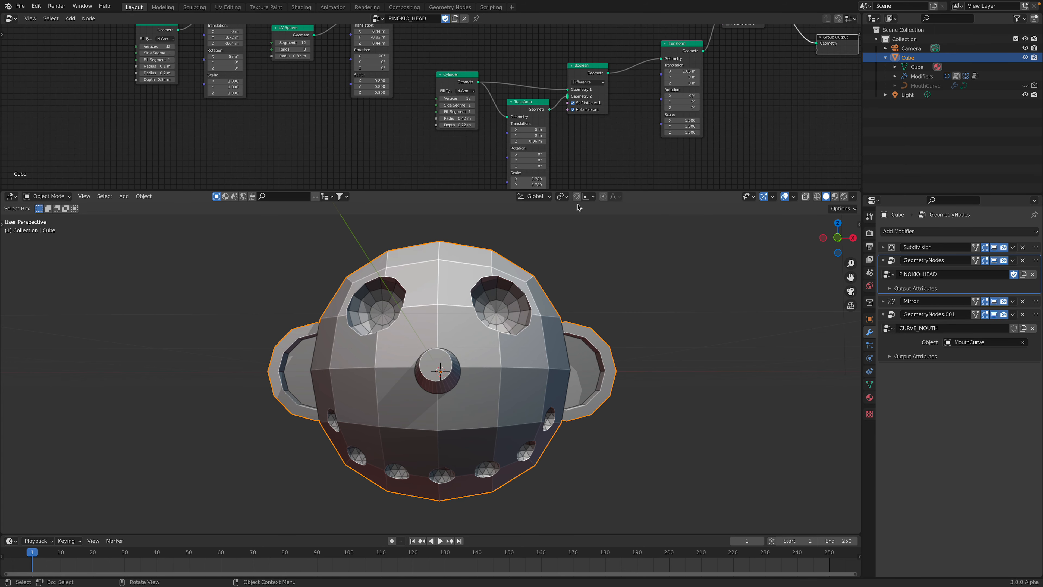
pyautogui.moveTo(638, 191); pyautogui.dragTo(638, 303)
# Try an X scale of 1.400 on the Transform node connected to the Group Input
pyautogui.moveTo(385, 164); pyautogui.dragTo(393, 236, button='middle')
pyautogui.scroll(2, 342, 209)
pyautogui.moveTo(252, 76); pyautogui.dragTo(348, 199, button='middle')
pyautogui.moveTo(231, 118); pyautogui.dragTo(188, 98)
pyautogui.moveTo(301, 101); pyautogui.dragTo(282, 79)
pyautogui.scroll(1, 283, 96)
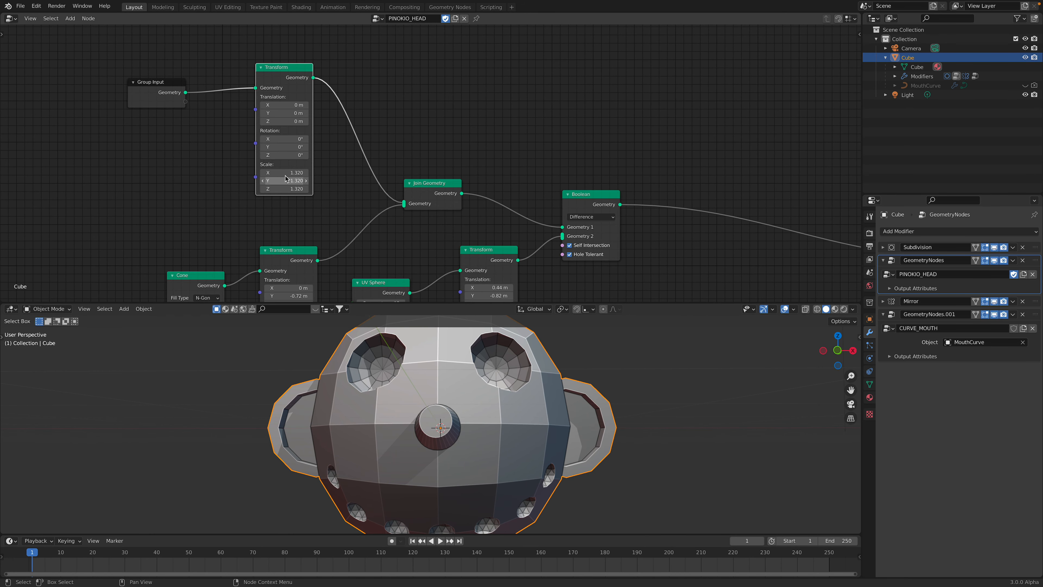
pyautogui.moveTo(284, 173); pyautogui.dragTo(300, 173)
pyautogui.scroll(-2, 450, 401)
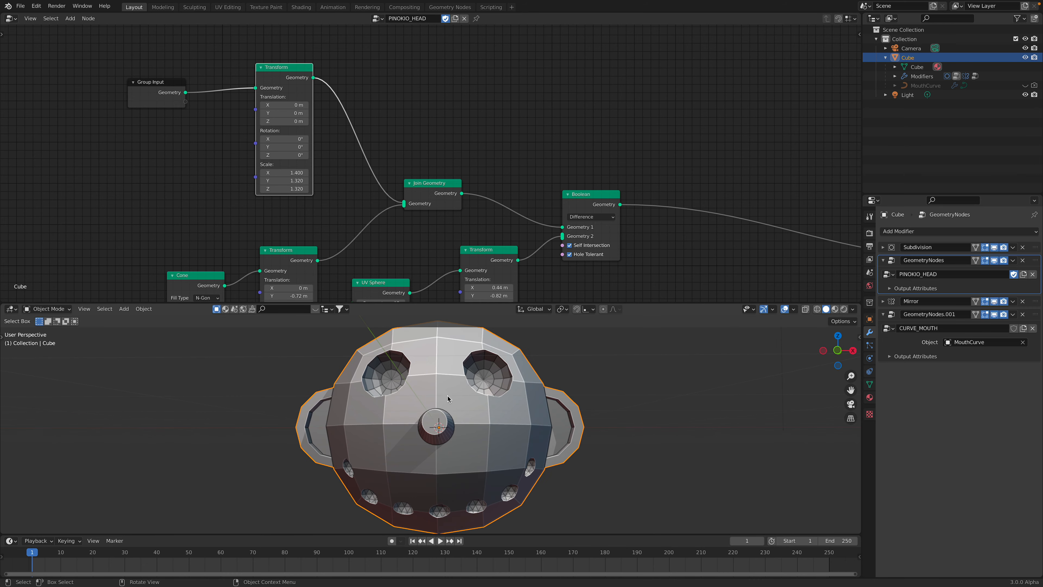
# Try shifting the head with the Transform node's translation values and reset X, Y and Z to 0 m
pyautogui.moveTo(355, 228); pyautogui.dragTo(374, 189, button='middle')
pyautogui.moveTo(303, 141)
pyautogui.mouseDown()
pyautogui.moveTo(263, 141)
pyautogui.moveTo(283, 141)
pyautogui.mouseUp()
pyautogui.write('1.320')
pyautogui.write('1.320')
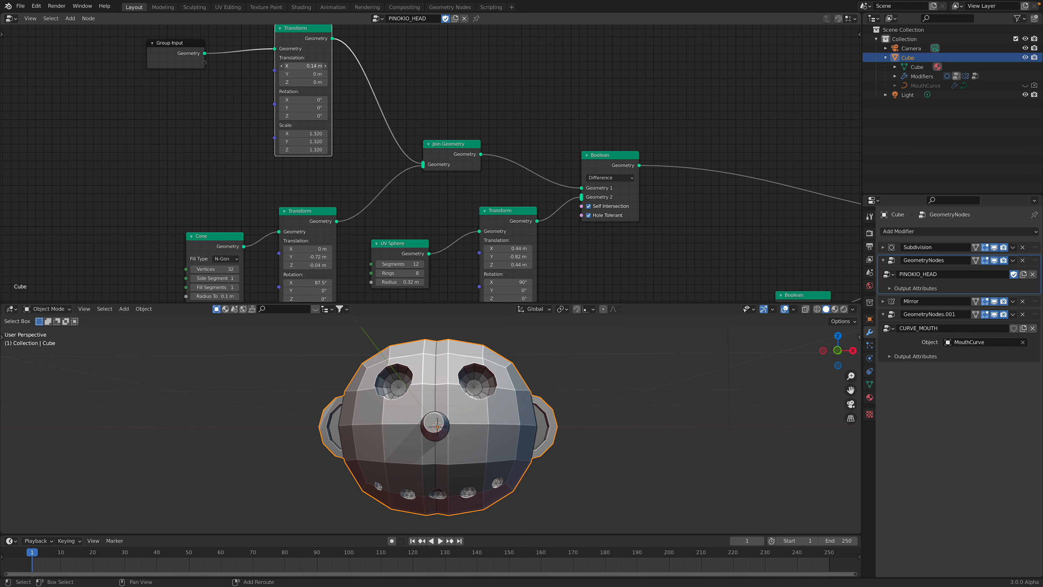
pyautogui.press('Return')
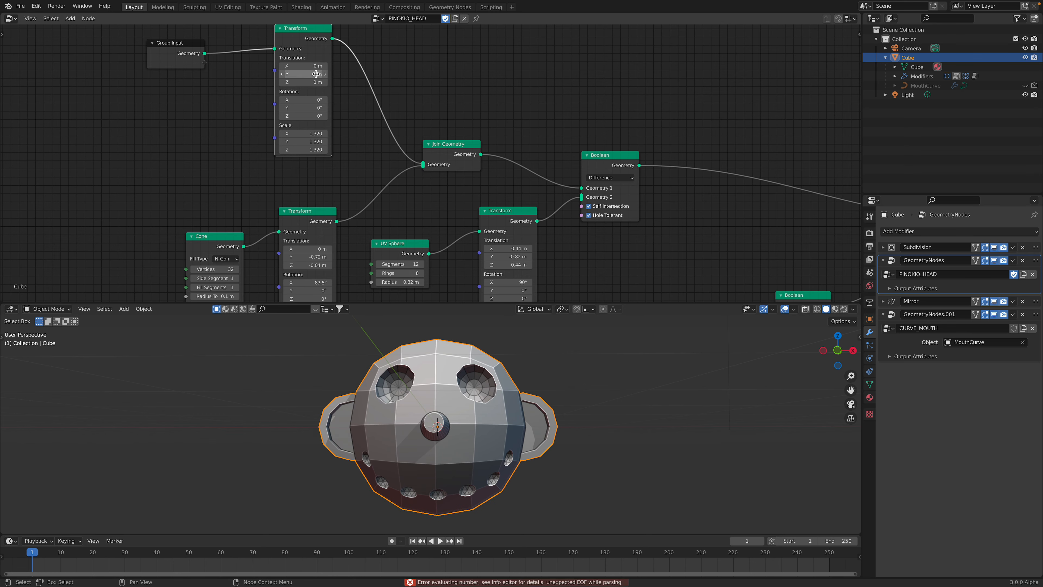
pyautogui.moveTo(314, 74)
pyautogui.mouseDown()
pyautogui.moveTo(294, 82)
pyautogui.moveTo(312, 82)
pyautogui.mouseUp()
pyautogui.write('0')
pyautogui.press('Return')
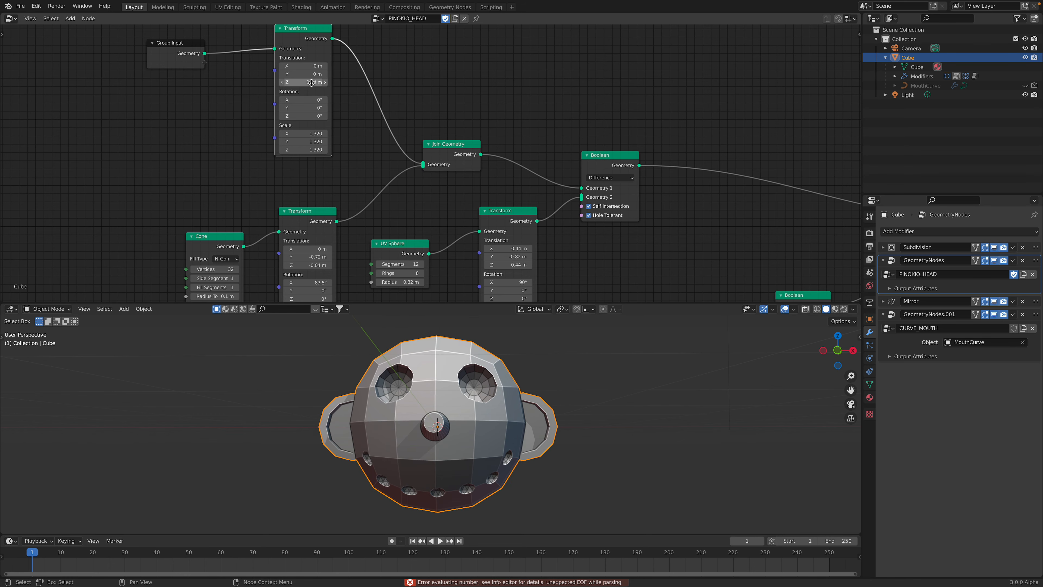
pyautogui.press('Return')
# Rearrange the Join Geometry node and the nose's Transform and Cone nodes closer together
pyautogui.scroll(-1, 448, 410)
pyautogui.moveTo(447, 410); pyautogui.dragTo(452, 421, button='middle')
pyautogui.scroll(-1, 457, 166)
pyautogui.moveTo(459, 166); pyautogui.dragTo(441, 145, button='middle')
pyautogui.moveTo(441, 126); pyautogui.dragTo(427, 95)
pyautogui.moveTo(302, 190); pyautogui.dragTo(305, 151)
pyautogui.moveTo(216, 208); pyautogui.dragTo(214, 188)
pyautogui.moveTo(219, 163); pyautogui.dragTo(221, 148, button='middle')
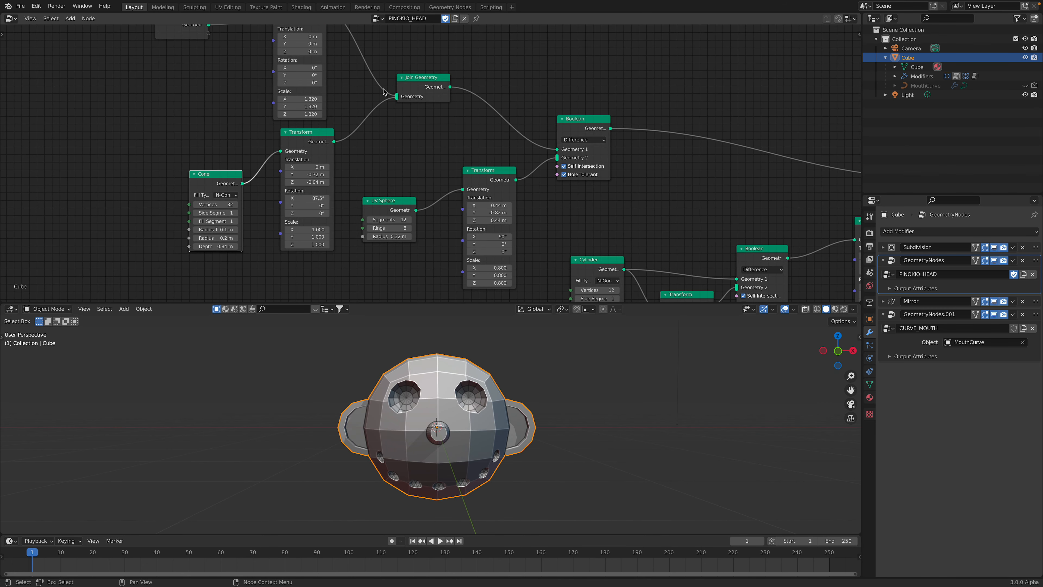
# Set the nose Cone's top radius to 0.2 m and bottom radius to 0.3 m
pyautogui.moveTo(453, 361); pyautogui.dragTo(490, 402, button='middle')
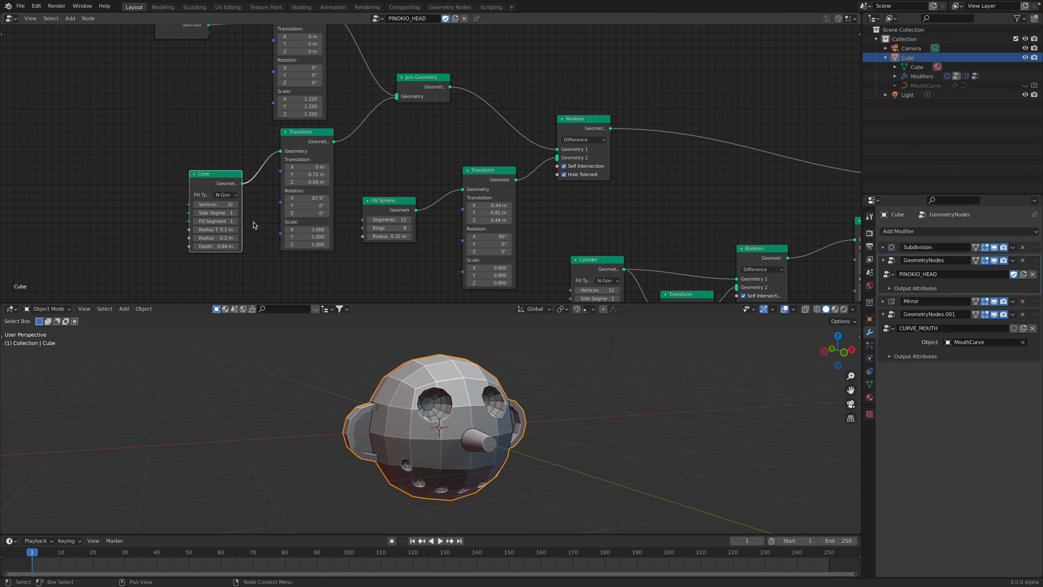
pyautogui.scroll(1, 201, 222)
pyautogui.moveTo(198, 235); pyautogui.dragTo(207, 243)
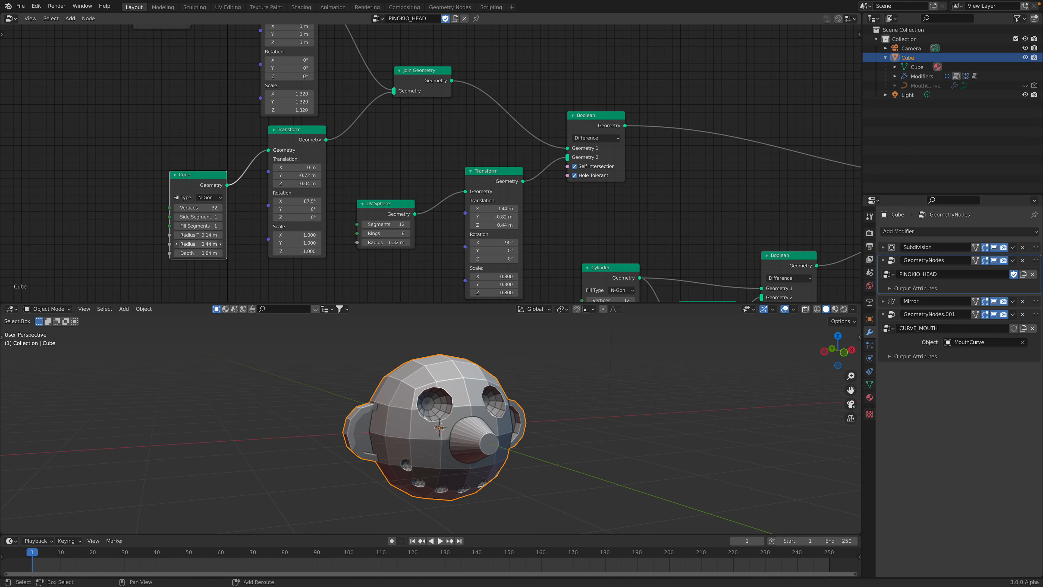
pyautogui.moveTo(198, 235); pyautogui.dragTo(205, 235)
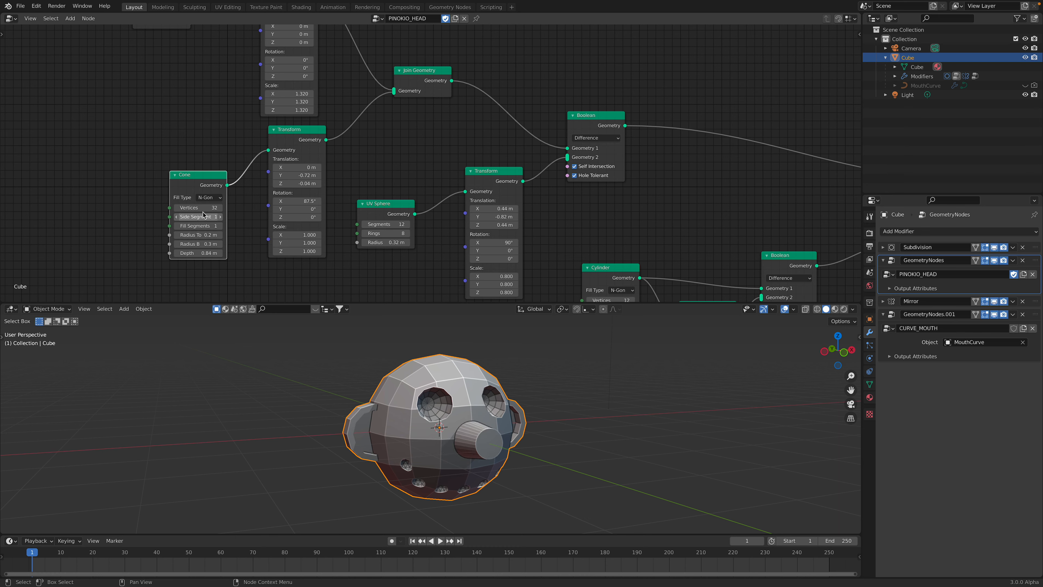
pyautogui.press('Return')
pyautogui.moveTo(304, 362); pyautogui.dragTo(328, 360, button='middle')
# Try 4 vertices on the nose Cone and settle on 12 vertices
pyautogui.doubleClick(216, 209)
pyautogui.write('4')
pyautogui.press('Return')
pyautogui.moveTo(394, 341)
pyautogui.mouseDown(button='middle')
pyautogui.moveTo(339, 341)
pyautogui.moveTo(393, 340)
pyautogui.mouseUp(button='middle')
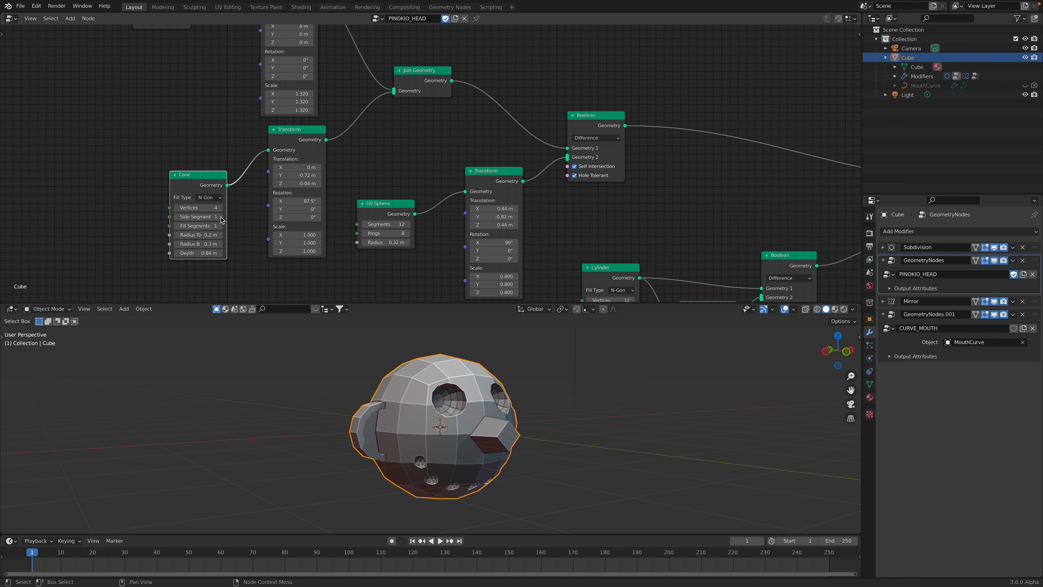
pyautogui.press('Return')
pyautogui.moveTo(267, 362); pyautogui.dragTo(218, 346, button='middle')
pyautogui.moveTo(202, 175); pyautogui.dragTo(201, 173)
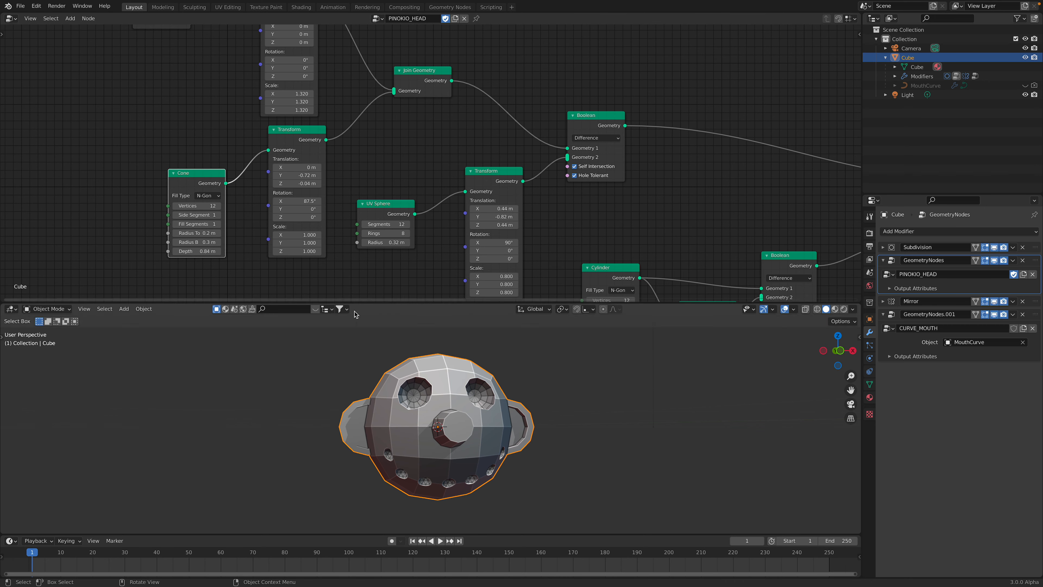
# Tilt the nose to an X rotation of 99.9° and set its Z translation to -0.06 m in its Transform node
pyautogui.moveTo(305, 349); pyautogui.dragTo(328, 352, button='middle')
pyautogui.moveTo(297, 201)
pyautogui.mouseDown()
pyautogui.moveTo(312, 201)
pyautogui.moveTo(286, 201)
pyautogui.moveTo(305, 201)
pyautogui.moveTo(302, 183)
pyautogui.moveTo(316, 184)
pyautogui.moveTo(295, 183)
pyautogui.mouseUp()
pyautogui.moveTo(177, 206); pyautogui.dragTo(142, 200, button='middle')
pyautogui.moveTo(344, 209); pyautogui.dragTo(341, 215)
# Rearrange the Join Geometry node, the eye sockets' Boolean node and their Transform node into a tidier layout
pyautogui.moveTo(370, 91); pyautogui.dragTo(303, 119, button='middle')
pyautogui.moveTo(302, 101); pyautogui.dragTo(290, 92)
pyautogui.moveTo(274, 76); pyautogui.dragTo(263, 95, button='middle')
pyautogui.moveTo(373, 135); pyautogui.dragTo(335, 104, button='middle')
pyautogui.moveTo(448, 130); pyautogui.dragTo(440, 115)
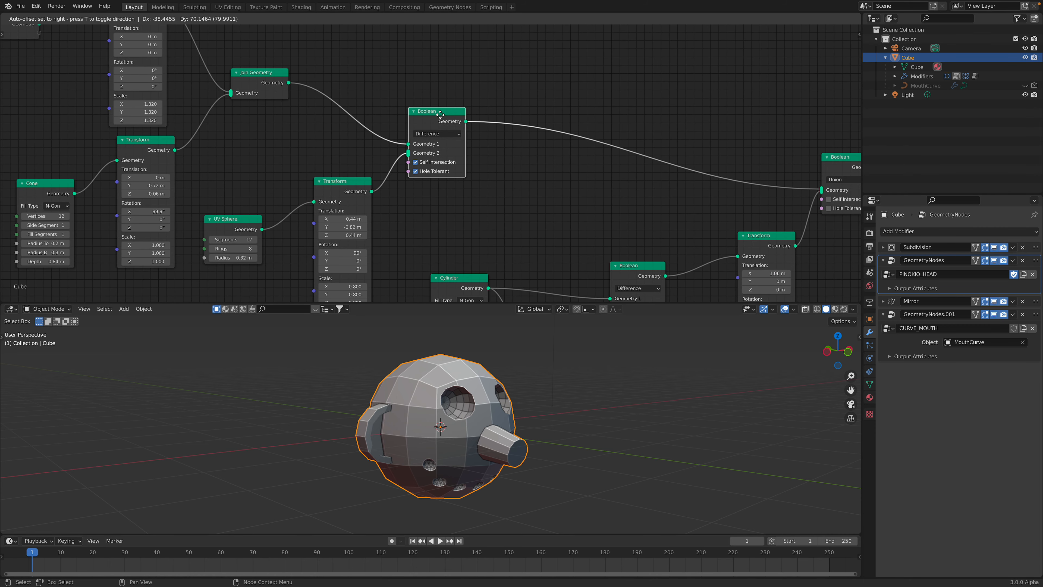
pyautogui.moveTo(441, 119); pyautogui.dragTo(442, 93, button='middle')
pyautogui.moveTo(439, 90); pyautogui.dragTo(439, 58)
pyautogui.moveTo(345, 158); pyautogui.dragTo(348, 128)
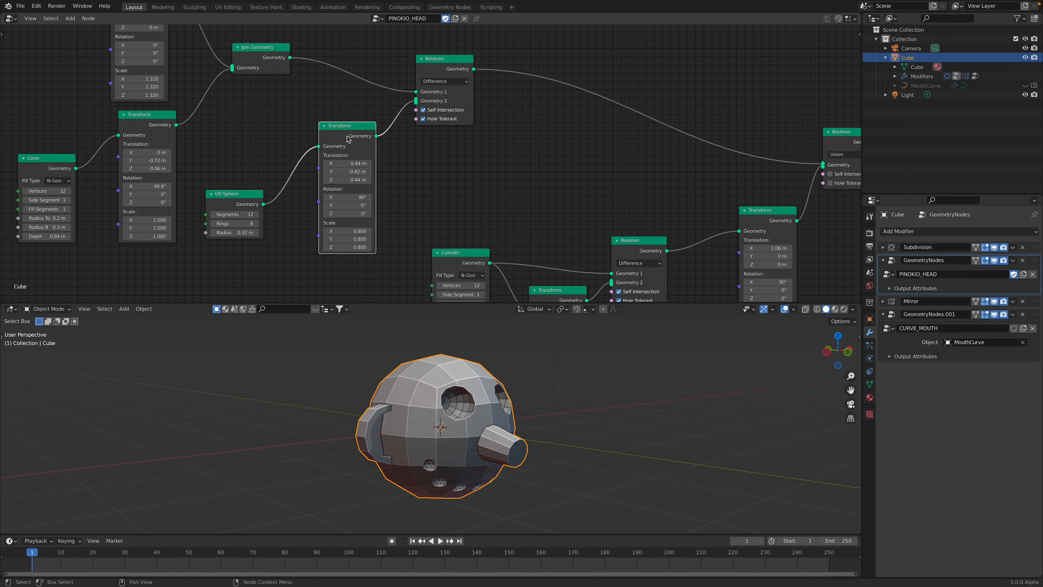
pyautogui.moveTo(347, 139); pyautogui.dragTo(356, 111, button='middle')
# Reposition the eye sockets' UV Sphere node and set its radius to 0.48 m
pyautogui.moveTo(236, 186); pyautogui.dragTo(273, 184)
pyautogui.moveTo(531, 346); pyautogui.dragTo(498, 346, button='middle')
pyautogui.moveTo(515, 386); pyautogui.dragTo(505, 386, button='middle')
pyautogui.moveTo(257, 183); pyautogui.dragTo(269, 183)
pyautogui.moveTo(447, 400); pyautogui.dragTo(489, 407, button='middle')
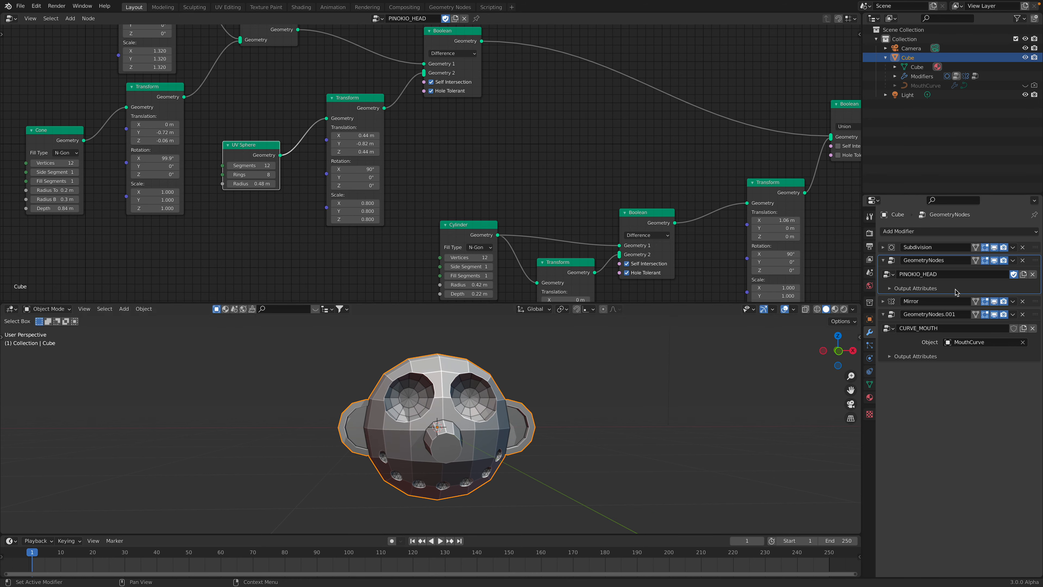
# Expand the Mirror modifier's settings and toggle its viewport display to compare the head with and without mirroring
pyautogui.click(883, 302)
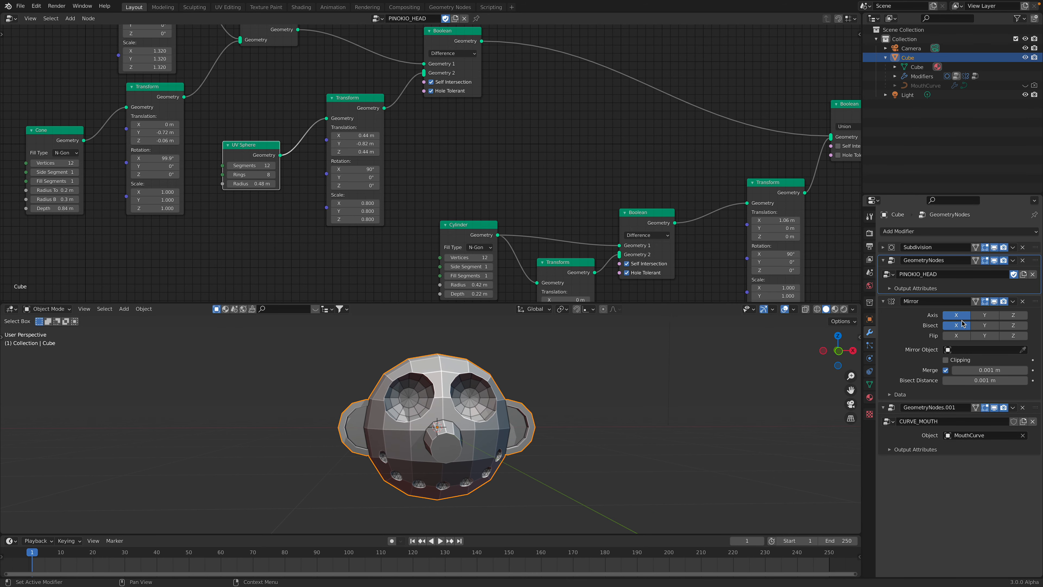
pyautogui.click(994, 301)
pyautogui.click(994, 302)
pyautogui.click(994, 302)
pyautogui.click(994, 301)
pyautogui.click(994, 302)
pyautogui.click(994, 301)
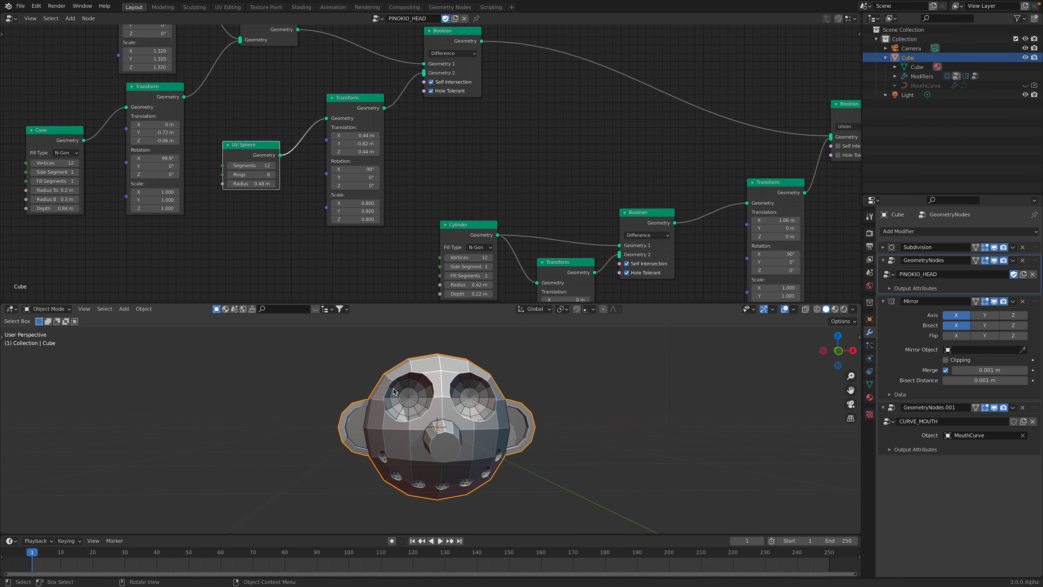
# Rearrange the ear's Cylinder, Transform and Boolean nodes closer together
pyautogui.moveTo(550, 205); pyautogui.dragTo(526, 224, button='middle')
pyautogui.moveTo(594, 228); pyautogui.dragTo(571, 187, button='middle')
pyautogui.moveTo(426, 204); pyautogui.dragTo(427, 183)
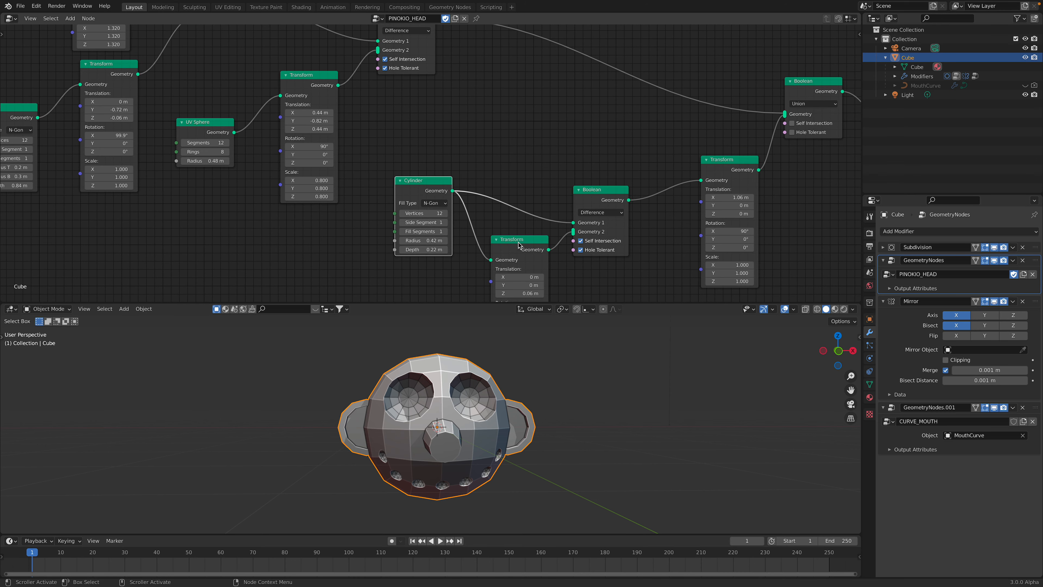
pyautogui.moveTo(517, 242); pyautogui.dragTo(508, 241)
pyautogui.moveTo(589, 203); pyautogui.dragTo(574, 157)
# Set the ear Cylinder's radius to 0.56 m
pyautogui.moveTo(496, 195); pyautogui.dragTo(475, 154, button='middle')
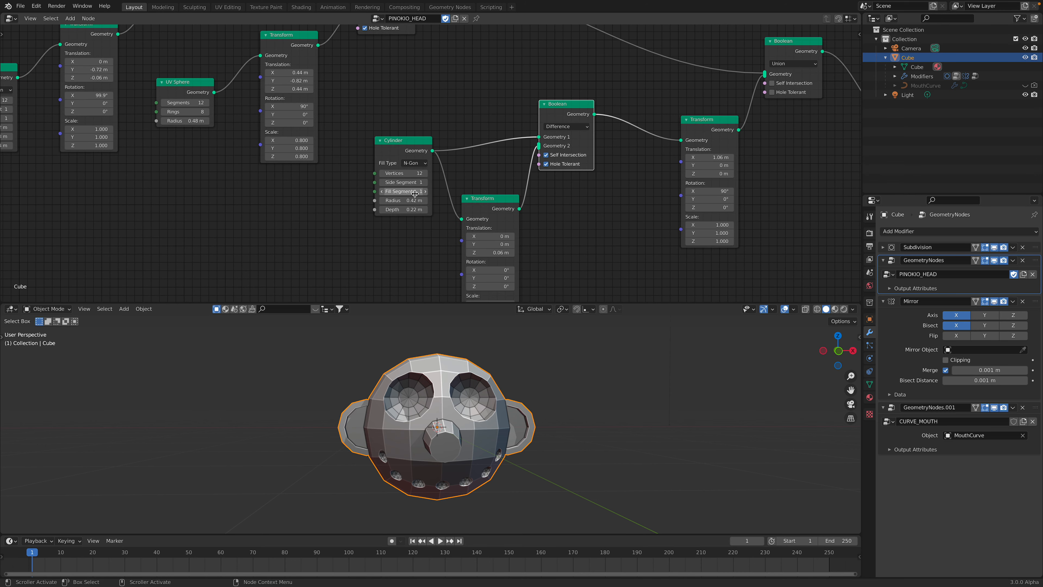
pyautogui.moveTo(410, 200)
pyautogui.mouseDown()
pyautogui.moveTo(452, 200)
pyautogui.moveTo(421, 200)
pyautogui.moveTo(420, 222)
pyautogui.moveTo(425, 201)
pyautogui.mouseUp()
pyautogui.moveTo(484, 363); pyautogui.dragTo(516, 358, button='middle')
# Set the X and Y scale of the ear's inner cut-out to 0.740 in its Transform node
pyautogui.moveTo(490, 209); pyautogui.dragTo(488, 181)
pyautogui.moveTo(495, 276); pyautogui.dragTo(490, 254, button='middle')
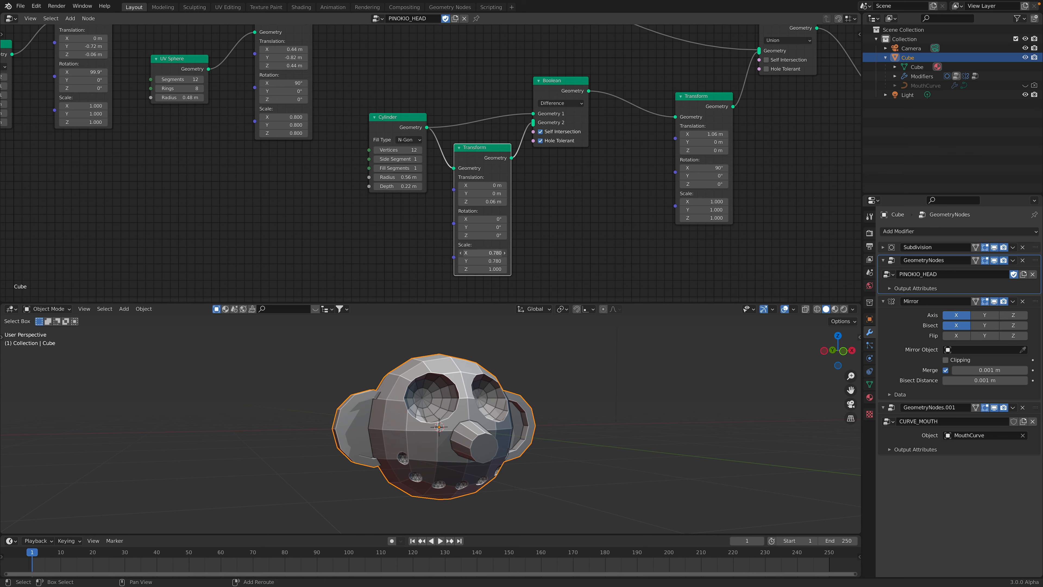
pyautogui.moveTo(482, 252)
pyautogui.mouseDown()
pyautogui.moveTo(473, 252)
pyautogui.moveTo(482, 252)
pyautogui.mouseUp()
pyautogui.moveTo(607, 450); pyautogui.dragTo(531, 435, button='middle')
pyautogui.moveTo(468, 412); pyautogui.dragTo(511, 419, button='middle')
pyautogui.moveTo(536, 143); pyautogui.dragTo(473, 172, button='middle')
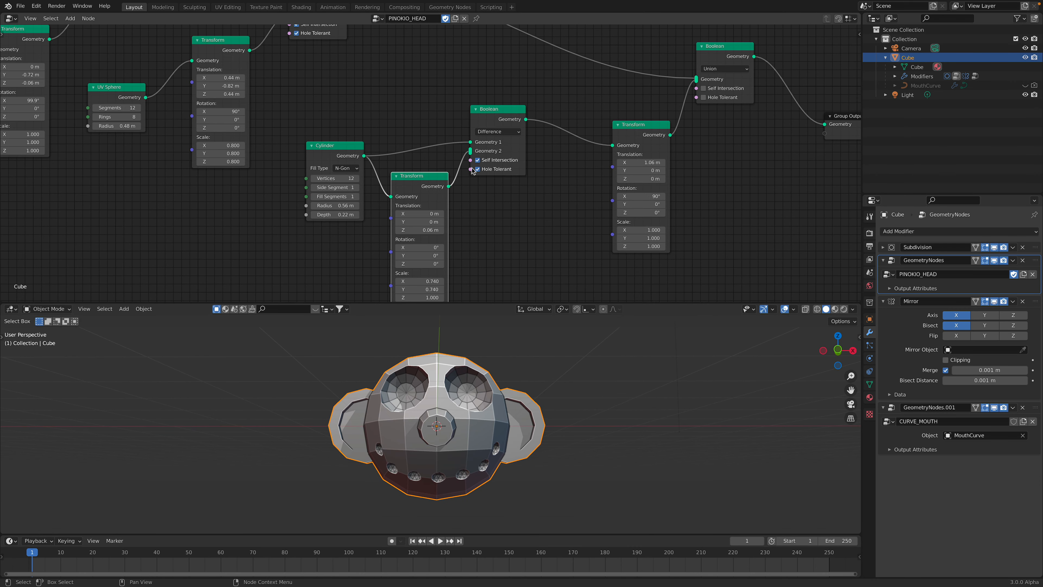
# Set the ear Transform's X translation to 1.08 m and move its node closer to the ear's Boolean node
pyautogui.moveTo(635, 173); pyautogui.dragTo(632, 171, button='middle')
pyautogui.moveTo(635, 162)
pyautogui.mouseDown()
pyautogui.moveTo(673, 161)
pyautogui.moveTo(636, 161)
pyautogui.mouseUp()
pyautogui.moveTo(627, 131); pyautogui.dragTo(585, 195, button='middle')
pyautogui.moveTo(674, 107); pyautogui.dragTo(671, 103)
# Rearrange the nose, eye and Boolean nodes of the head tree into a tidier, more compact layout
pyautogui.scroll(-1, 662, 110)
pyautogui.moveTo(540, 72); pyautogui.dragTo(610, 99, button='middle')
pyautogui.moveTo(365, 78); pyautogui.dragTo(362, 69)
pyautogui.moveTo(347, 87); pyautogui.dragTo(434, 102, button='middle')
pyautogui.moveTo(325, 107); pyautogui.dragTo(346, 138, button='middle')
pyautogui.moveTo(330, 217); pyautogui.dragTo(334, 170)
pyautogui.moveTo(408, 343); pyautogui.dragTo(409, 363, button='middle')
pyautogui.moveTo(404, 169); pyautogui.dragTo(398, 160)
pyautogui.moveTo(481, 98); pyautogui.dragTo(479, 89)
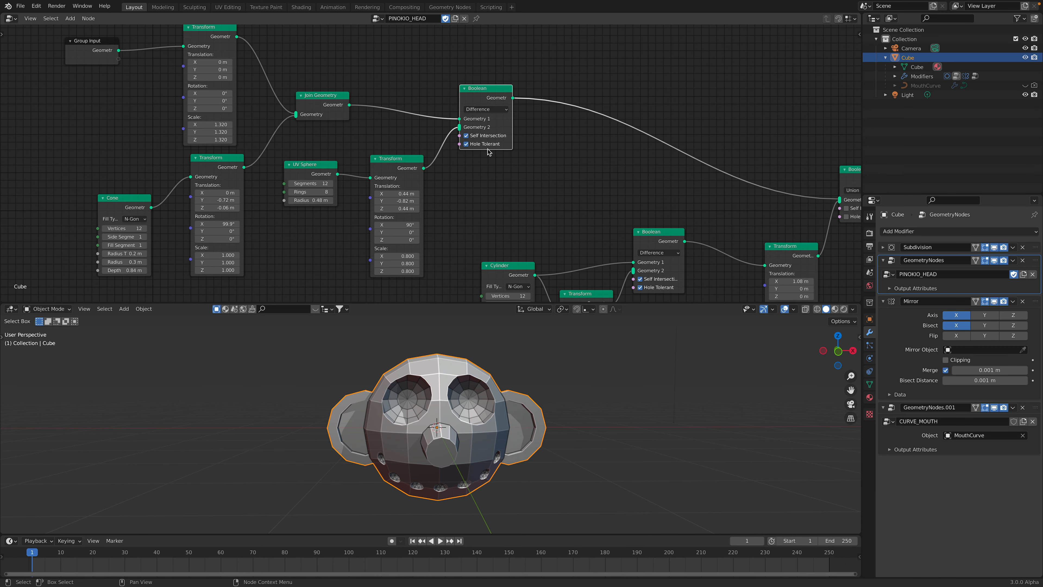
# Move the eye socket to X 0.64 m, Y -0.72 m, Z 0.24 m and set its UV Sphere radius to 0.24 m
pyautogui.moveTo(517, 150); pyautogui.dragTo(415, 105, button='middle')
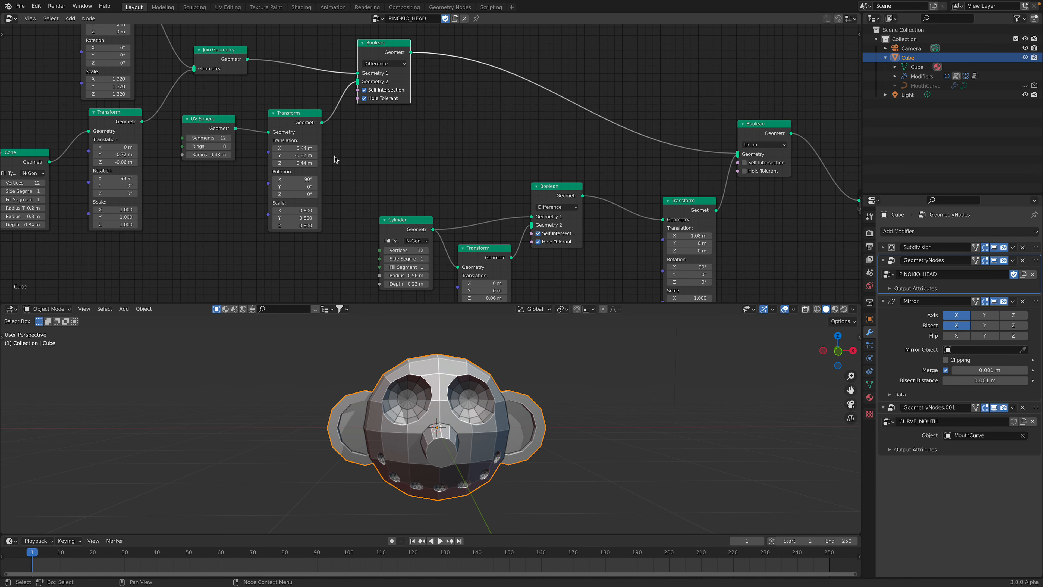
pyautogui.moveTo(294, 147); pyautogui.dragTo(328, 155)
pyautogui.moveTo(295, 164); pyautogui.dragTo(302, 148)
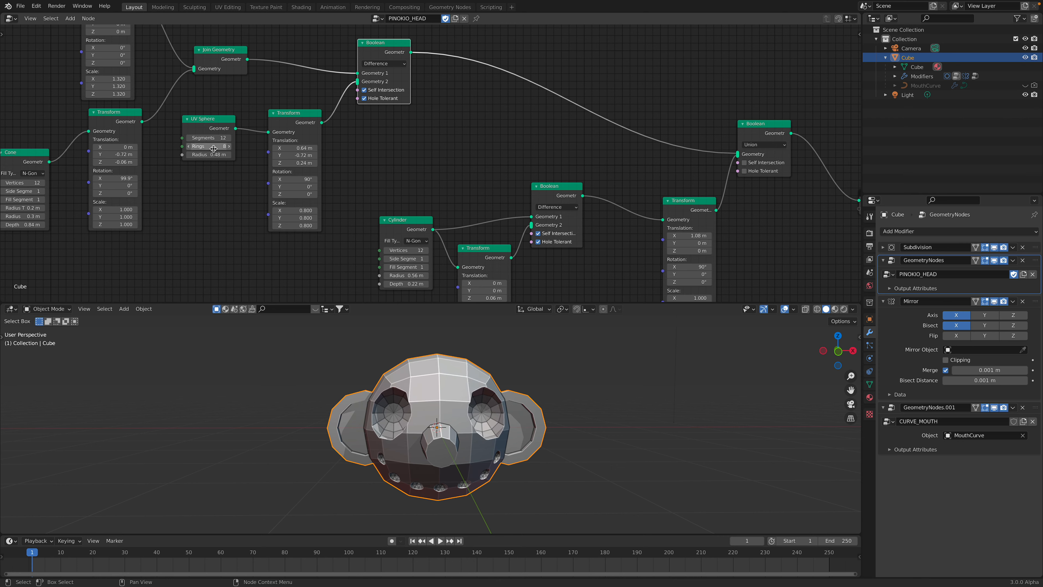
pyautogui.moveTo(207, 154); pyautogui.dragTo(188, 155)
pyautogui.moveTo(444, 360); pyautogui.dragTo(478, 368, button='middle')
# Save the scene under the new file name pinokio_007.blend on the Desktop
pyautogui.click(20, 6)
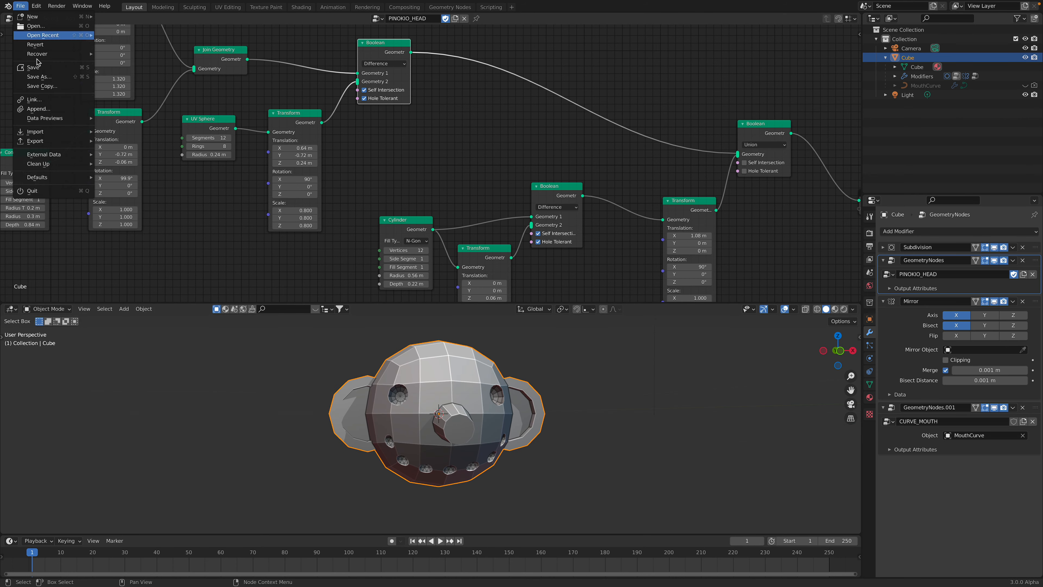
pyautogui.click(45, 77)
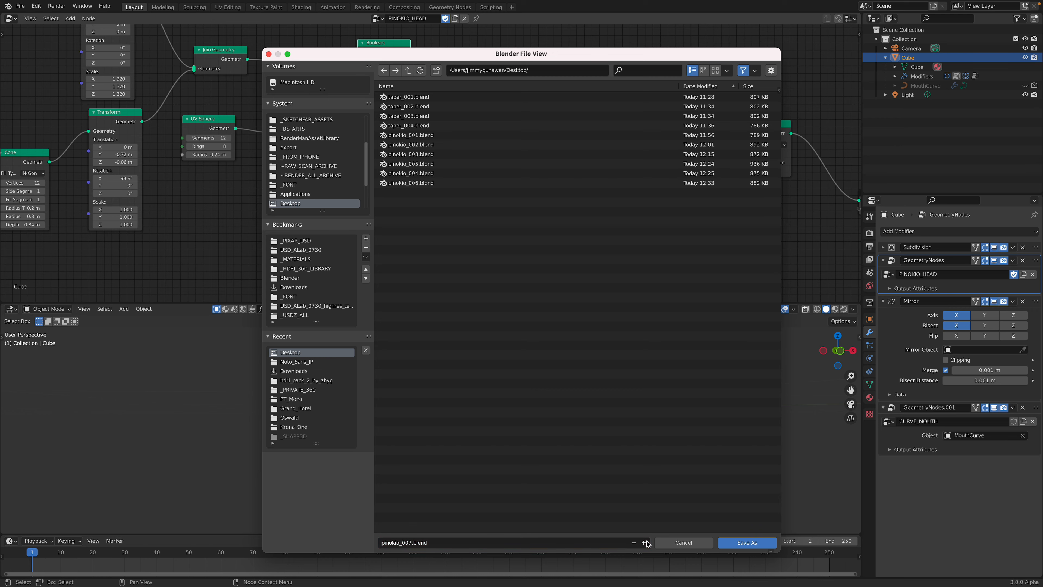
pyautogui.click(747, 543)
# Move the Union Boolean node before the Group Output slightly upward in the head's node tree
pyautogui.hscroll(5, 600, 177)
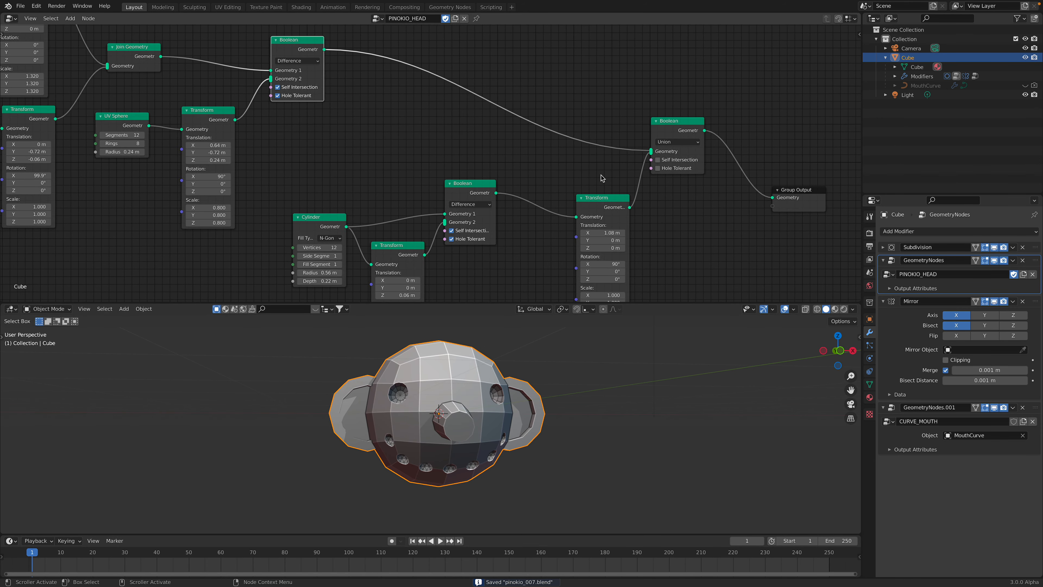
pyautogui.moveTo(599, 177); pyautogui.dragTo(505, 148, button='middle')
pyautogui.moveTo(600, 105); pyautogui.dragTo(600, 99)
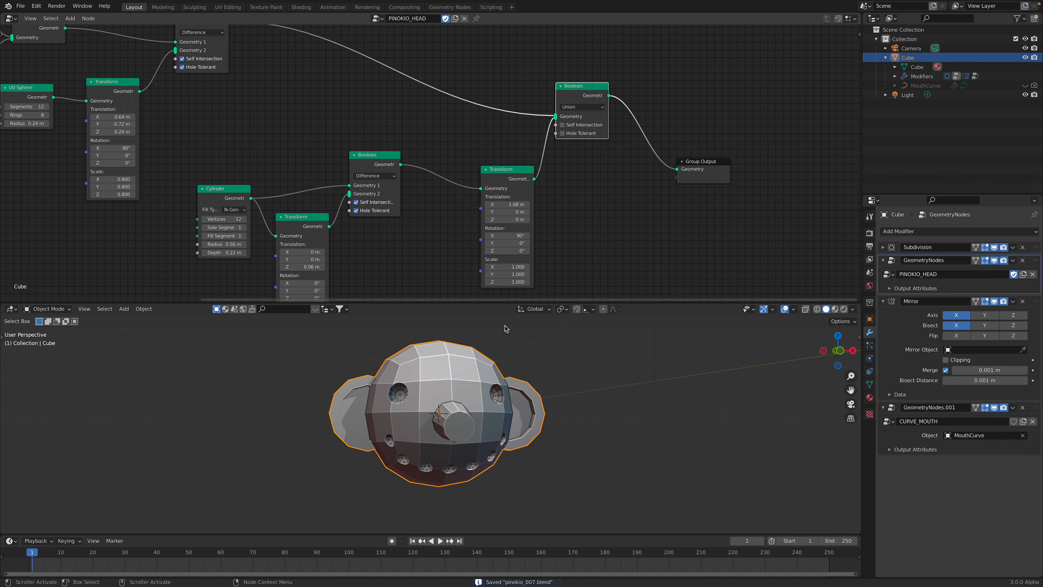
# Toggle the viewport display of the Mirror and CURVE_MOUTH modifiers to compare the head with and without each
pyautogui.moveTo(489, 407)
pyautogui.mouseDown(button='middle')
pyautogui.moveTo(481, 408)
pyautogui.moveTo(493, 411)
pyautogui.mouseUp(button='middle')
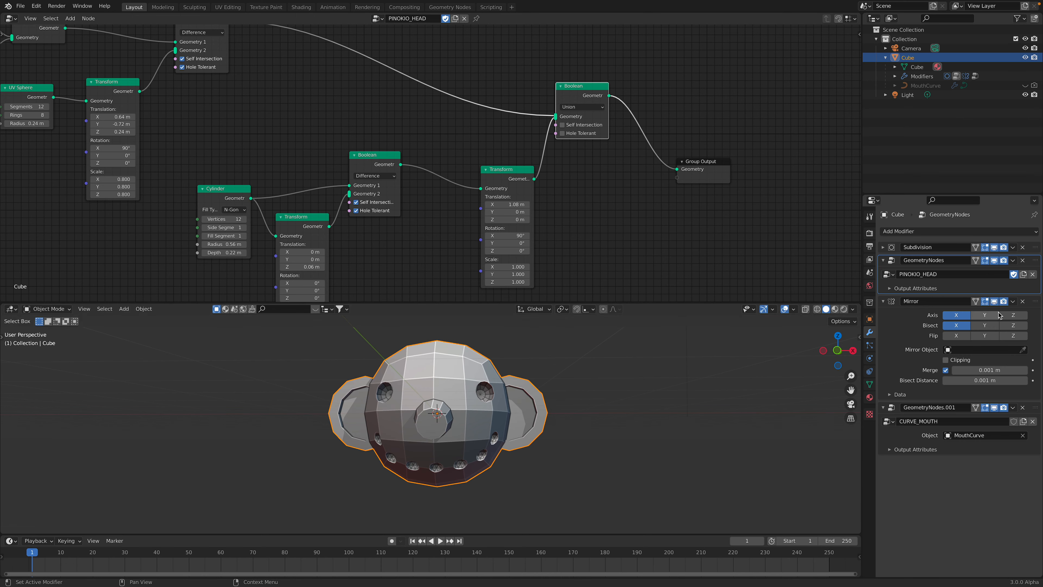
pyautogui.click(995, 302)
pyautogui.click(994, 302)
pyautogui.click(994, 302)
pyautogui.click(995, 302)
pyautogui.click(995, 409)
pyautogui.click(994, 408)
pyautogui.click(995, 409)
pyautogui.click(994, 409)
pyautogui.moveTo(350, 433); pyautogui.dragTo(356, 424, button='middle')
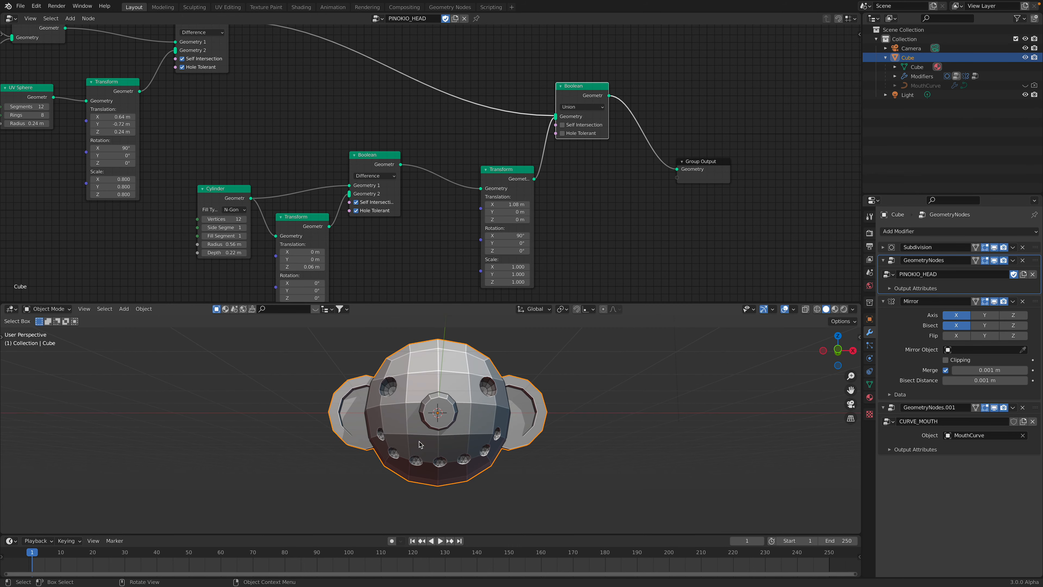
# Show the hidden MouthCurve in the viewport and select it to display its geometry node tree
pyautogui.click(1025, 85)
pyautogui.click(1024, 86)
pyautogui.click(1024, 86)
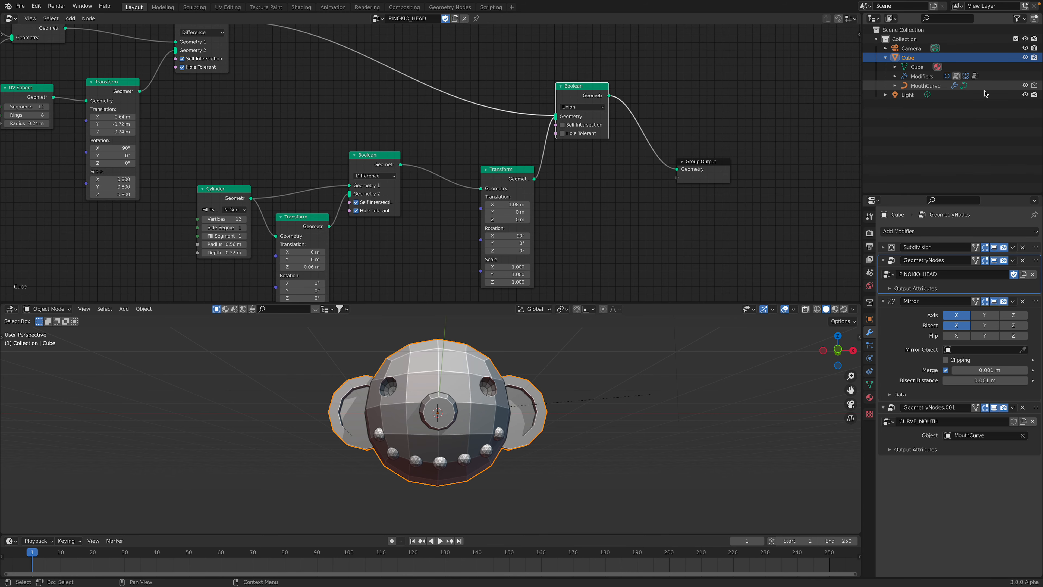
pyautogui.click(928, 86)
pyautogui.scroll(-2, 329, 134)
pyautogui.moveTo(230, 133); pyautogui.dragTo(609, 163, button='middle')
pyautogui.scroll(2, 610, 163)
# Examine the MouthCurve's control points in Edit Mode and return to Object Mode
pyautogui.press('Tab')
pyautogui.scroll(2, 551, 422)
pyautogui.moveTo(536, 421); pyautogui.dragTo(556, 397, button='middle')
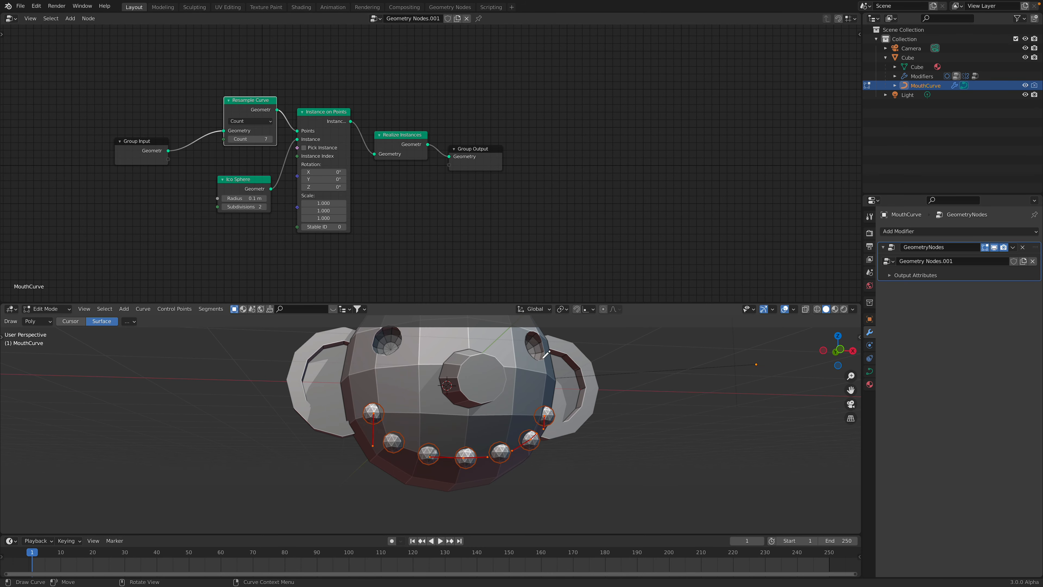
pyautogui.press('Tab')
pyautogui.moveTo(515, 387); pyautogui.dragTo(498, 395, button='middle')
# Enlarge the 3D viewport at the expense of the node editor and save the file
pyautogui.moveTo(647, 303); pyautogui.dragTo(644, 210)
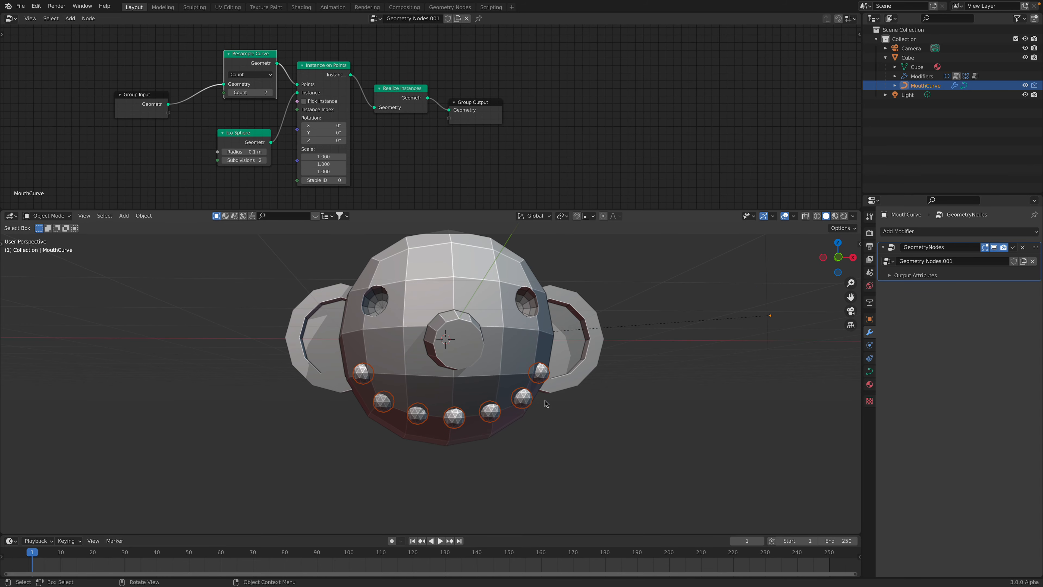
pyautogui.hotkey('ctrl', 's')
pyautogui.moveTo(490, 363); pyautogui.dragTo(491, 365, button='middle')
# Try different Resample Curve counts for the mouth's spheres and settle on a count of 9
pyautogui.scroll(2, 274, 102)
pyautogui.click(245, 91)
pyautogui.click(246, 91)
pyautogui.click(246, 91)
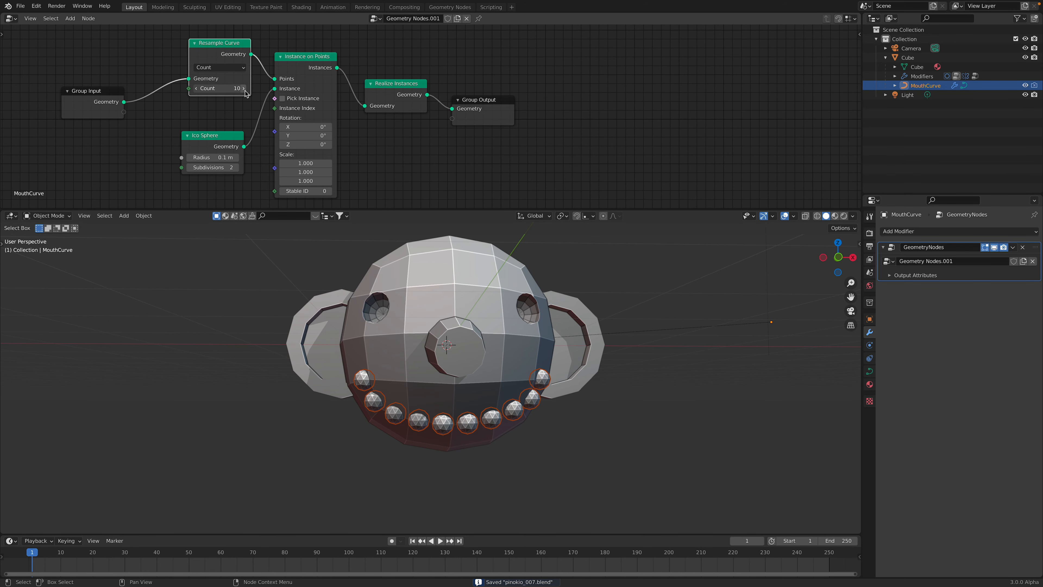
pyautogui.click(245, 90)
pyautogui.click(245, 90)
pyautogui.click(245, 90)
pyautogui.click(245, 91)
pyautogui.click(246, 91)
pyautogui.click(246, 91)
pyautogui.click(246, 91)
pyautogui.click(245, 90)
pyautogui.click(245, 91)
pyautogui.click(245, 91)
pyautogui.click(245, 90)
pyautogui.keyDown('shift'); pyautogui.moveTo(199, 91); pyautogui.dragTo(141, 92); pyautogui.keyUp('shift')
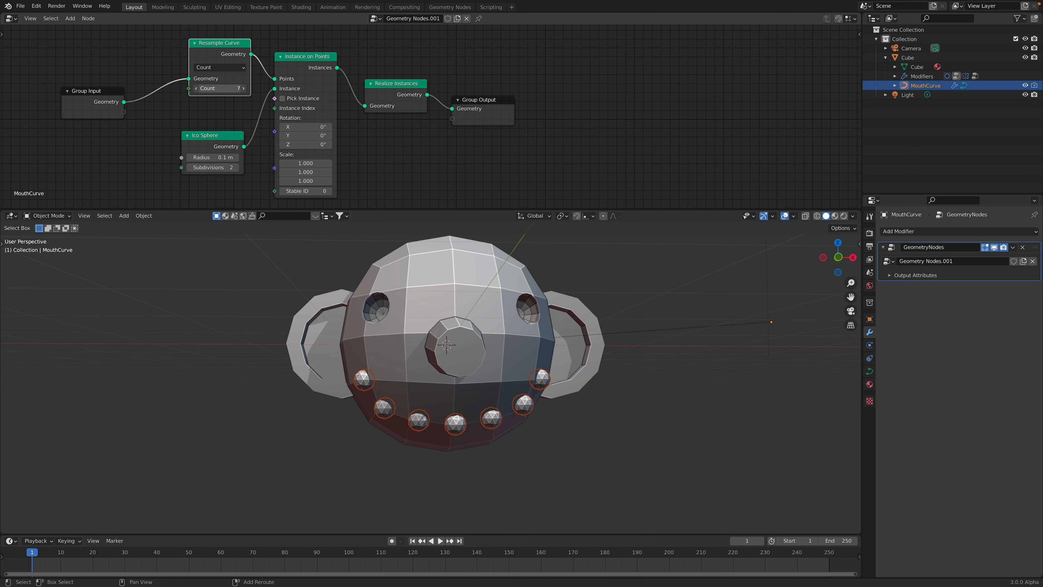
pyautogui.moveTo(219, 88); pyautogui.dragTo(227, 88)
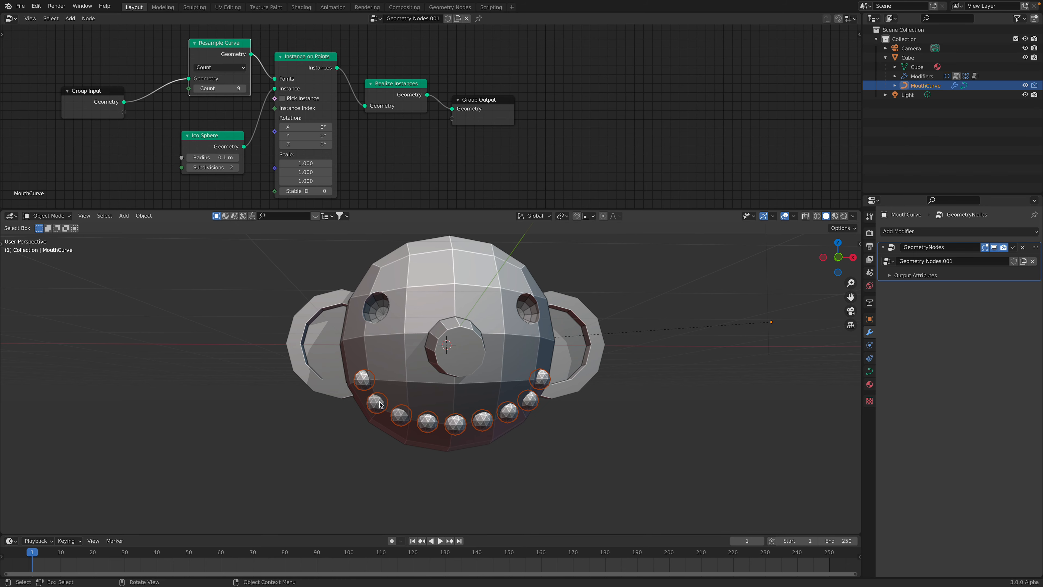
pyautogui.moveTo(548, 405); pyautogui.dragTo(413, 387, button='middle')
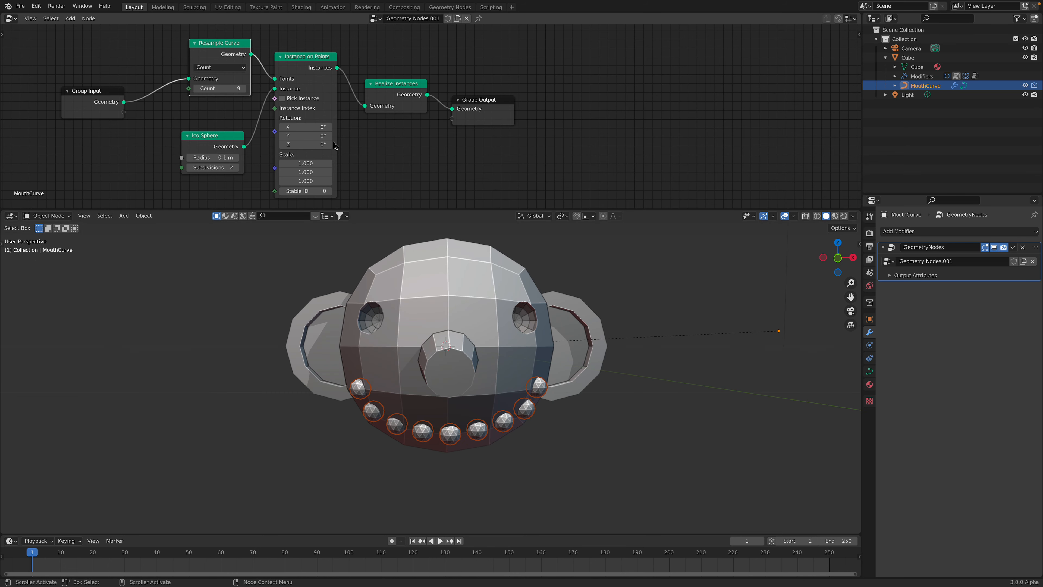
# Rearrange the Instance on Points, Ico Sphere and Resample Curve nodes and save the file
pyautogui.moveTo(311, 69); pyautogui.dragTo(315, 66)
pyautogui.hotkey('ctrl', 's')
pyautogui.moveTo(224, 143)
pyautogui.mouseDown()
pyautogui.moveTo(225, 134)
pyautogui.moveTo(214, 147)
pyautogui.mouseUp()
pyautogui.moveTo(473, 382)
pyautogui.mouseDown(button='middle')
pyautogui.moveTo(498, 377)
pyautogui.moveTo(480, 383)
pyautogui.mouseUp(button='middle')
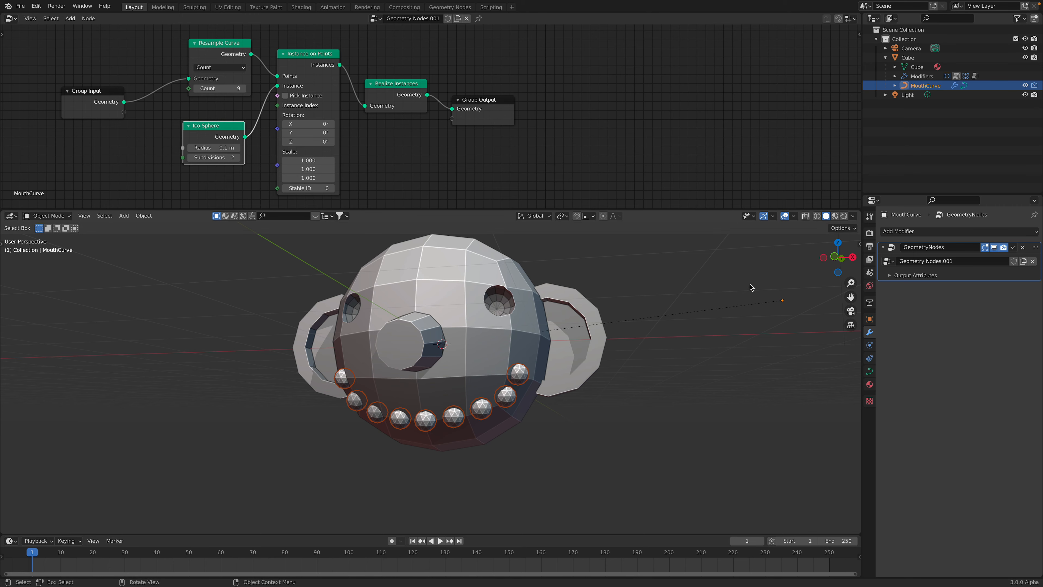
pyautogui.moveTo(249, 70); pyautogui.dragTo(234, 63)
pyautogui.moveTo(201, 137); pyautogui.dragTo(201, 127)
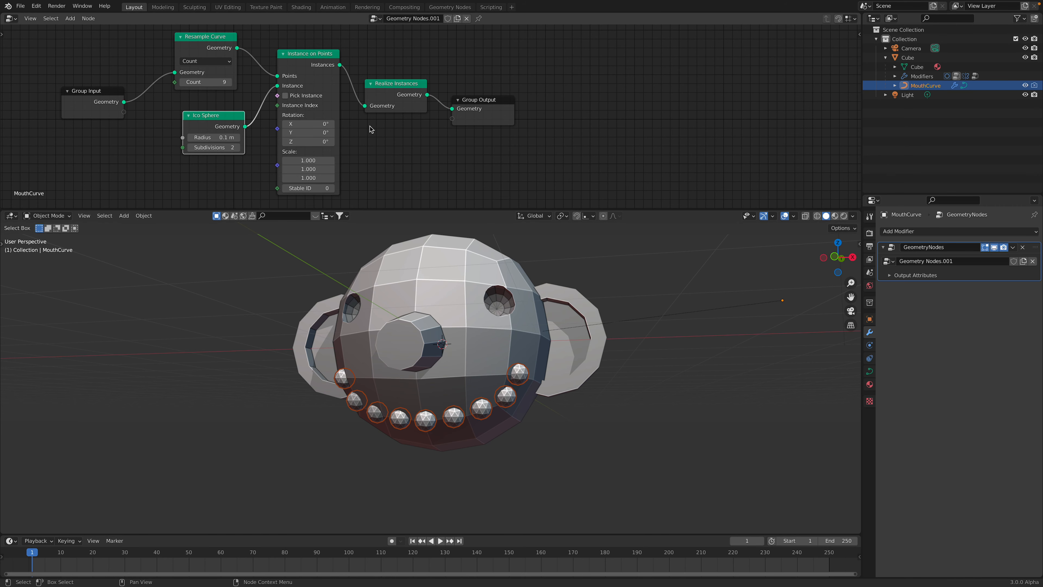
# Hide the MouthCurve in the viewport and select the head
pyautogui.click(1025, 85)
pyautogui.moveTo(607, 328); pyautogui.dragTo(667, 331, button='middle')
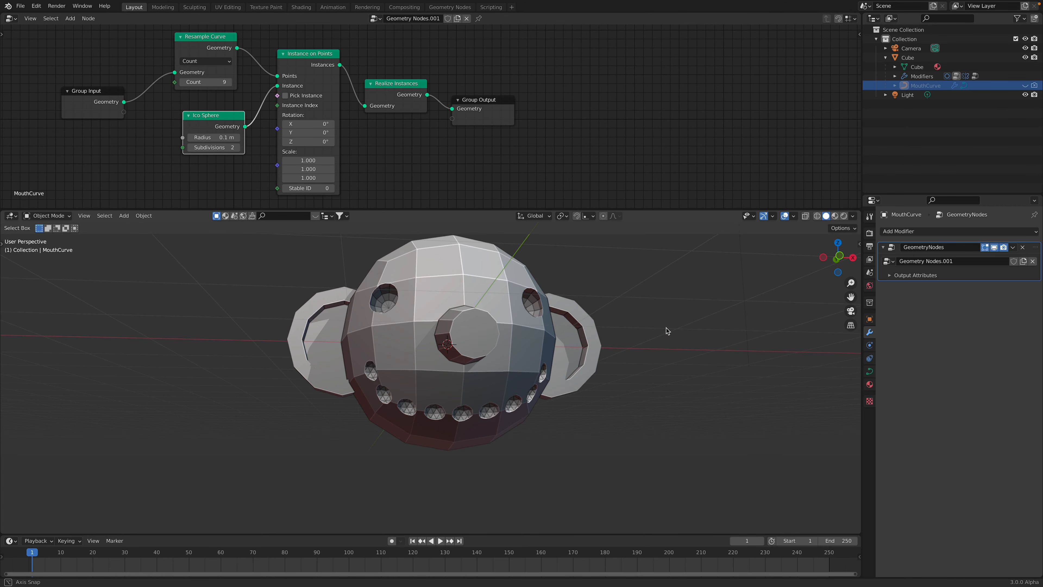
pyautogui.click(562, 325)
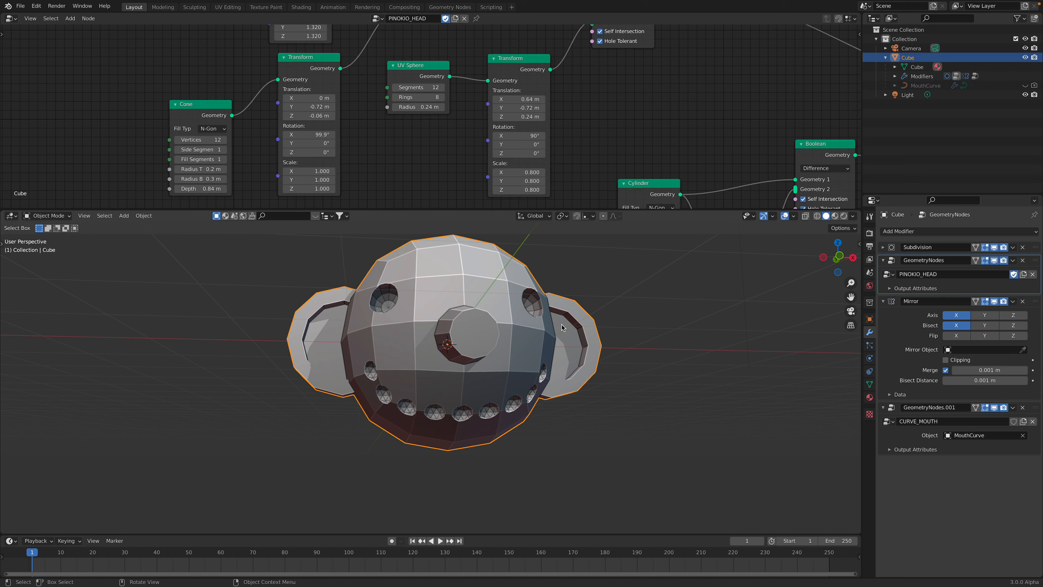
# Enable Self Intersection and Hole Tolerant on the Difference Boolean of the head's CURVE_MOUTH node tree and save the file
pyautogui.click(1029, 413)
pyautogui.scroll(-1, 442, 124)
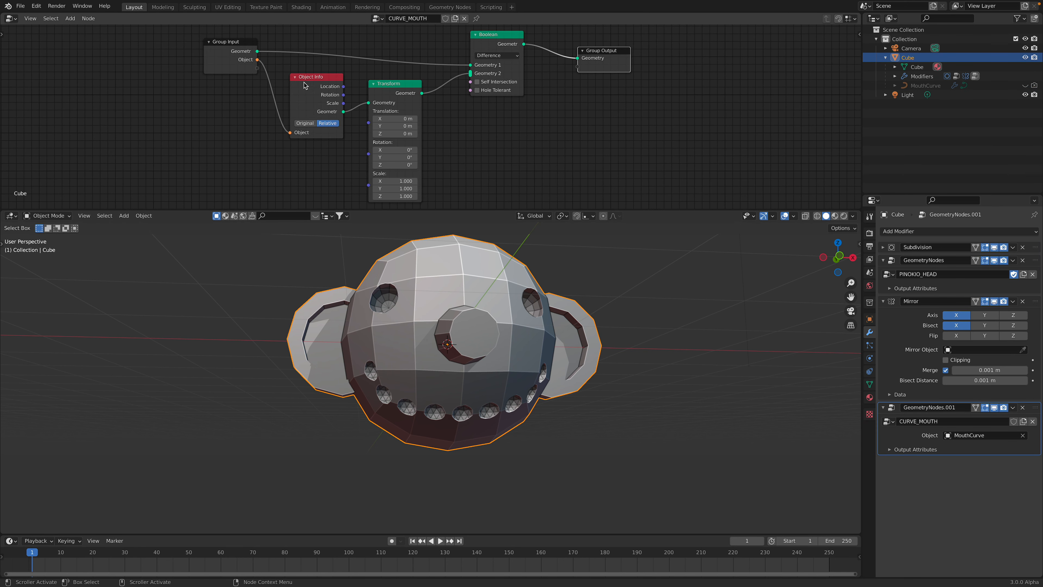
pyautogui.click(477, 90)
pyautogui.hotkey('ctrl', 's')
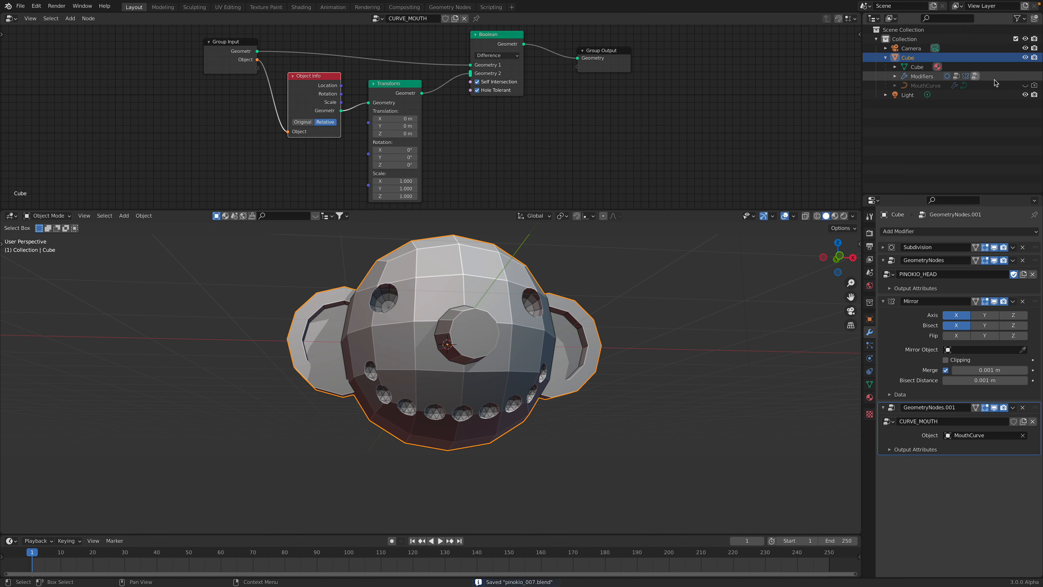
# Select the hidden MouthCurve, try adjusting its Resample Curve count and save the file
pyautogui.click(937, 86)
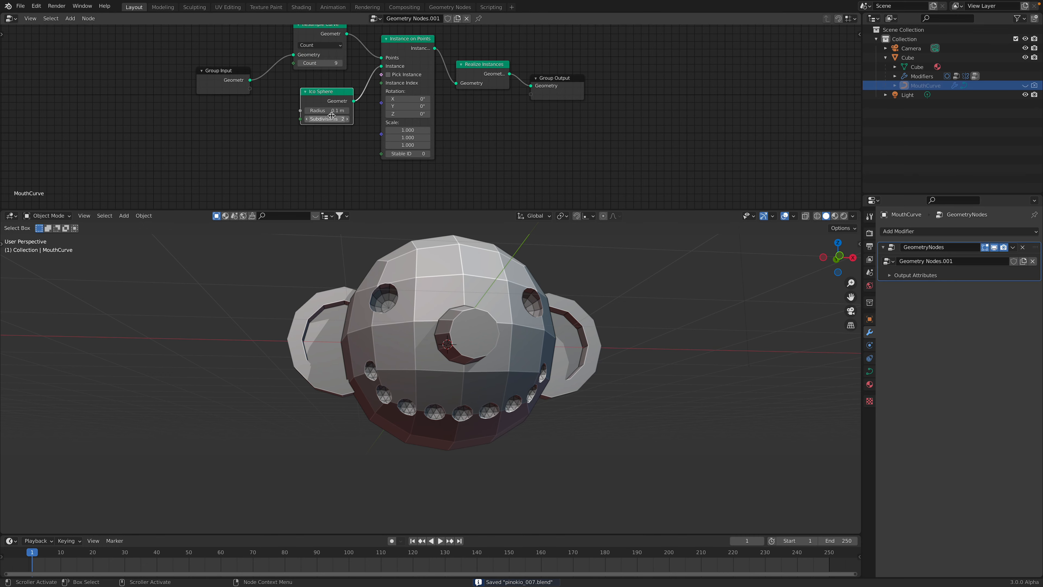
pyautogui.moveTo(324, 63)
pyautogui.mouseDown()
pyautogui.moveTo(351, 63)
pyautogui.moveTo(304, 62)
pyautogui.moveTo(362, 62)
pyautogui.moveTo(324, 62)
pyautogui.mouseUp()
pyautogui.hotkey('ctrl', 's')
pyautogui.moveTo(628, 333); pyautogui.dragTo(470, 294, button='middle')
# Add a Voxel Remesh modifier to the head with a voxel size of 0.02 m and Smooth Shading enabled
pyautogui.click(562, 322)
pyautogui.click(928, 233)
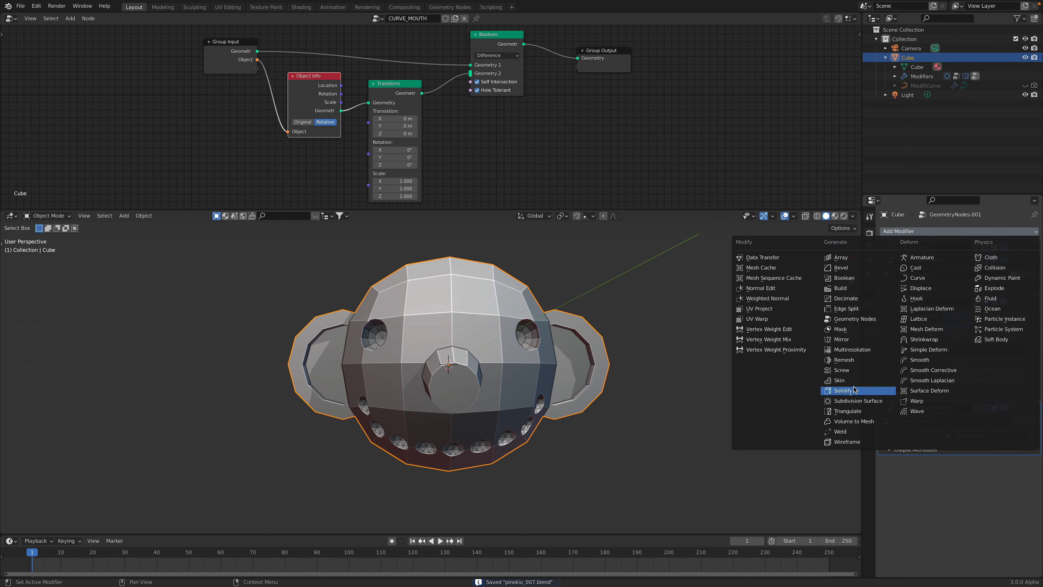
pyautogui.click(844, 360)
pyautogui.moveTo(616, 396); pyautogui.dragTo(636, 391, button='middle')
pyautogui.click(978, 487)
pyautogui.write('0.0')
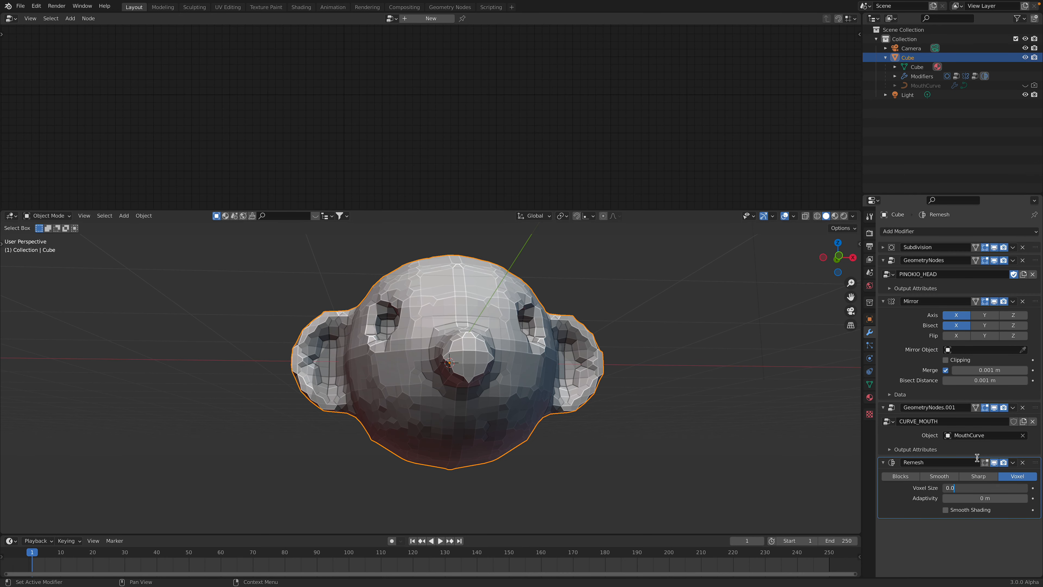
pyautogui.write('2')
pyautogui.press('Return')
pyautogui.click(945, 510)
# Convert the head with all its modifiers to a plain mesh
pyautogui.moveTo(509, 361)
pyautogui.mouseDown(button='middle')
pyautogui.moveTo(559, 365)
pyautogui.moveTo(523, 364)
pyautogui.mouseUp(button='middle')
pyautogui.rightClick(523, 364)
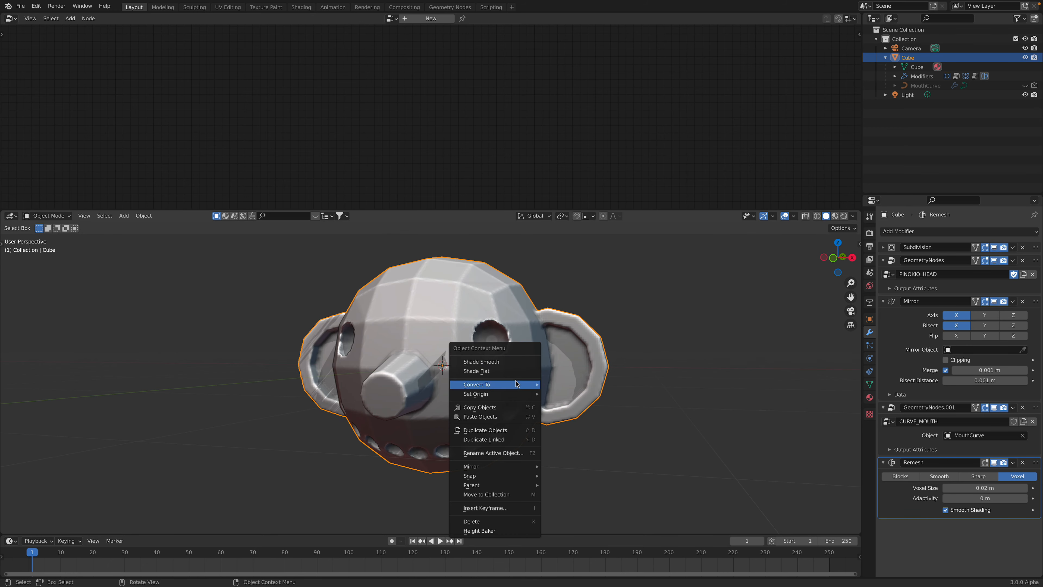
pyautogui.moveTo(529, 387)
pyautogui.click(559, 394)
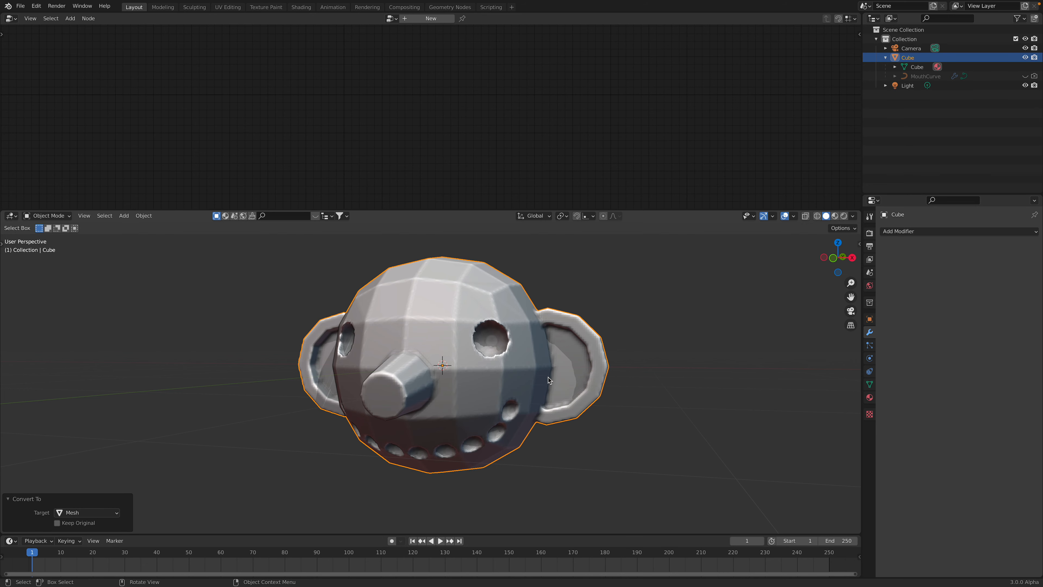
# Switch to Sculpt Mode and brush test strokes over the ear, face and mouth with the Draw brush
pyautogui.click(54, 217)
pyautogui.click(53, 248)
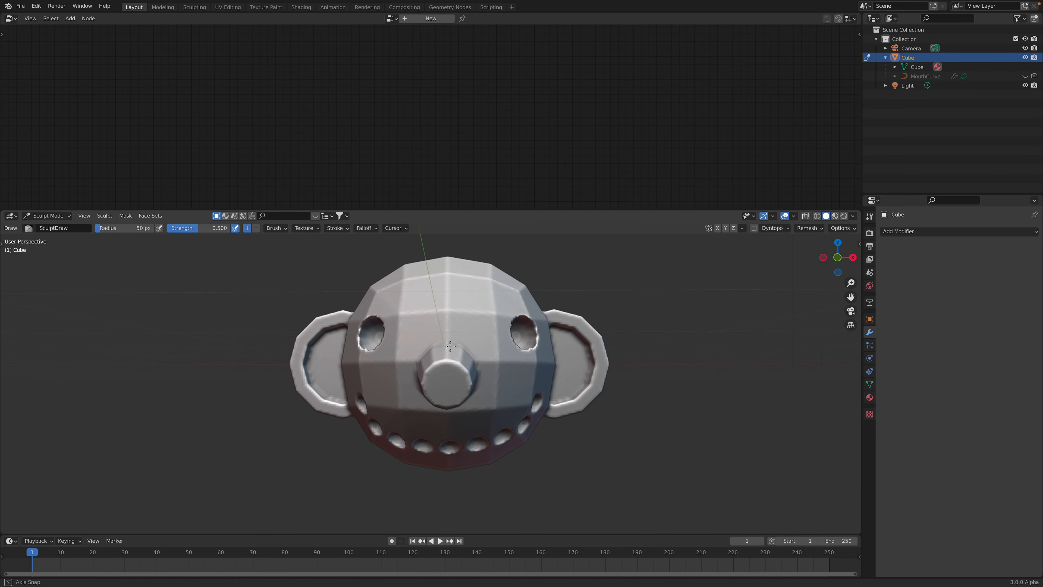
pyautogui.moveTo(411, 327); pyautogui.dragTo(461, 331, button='middle')
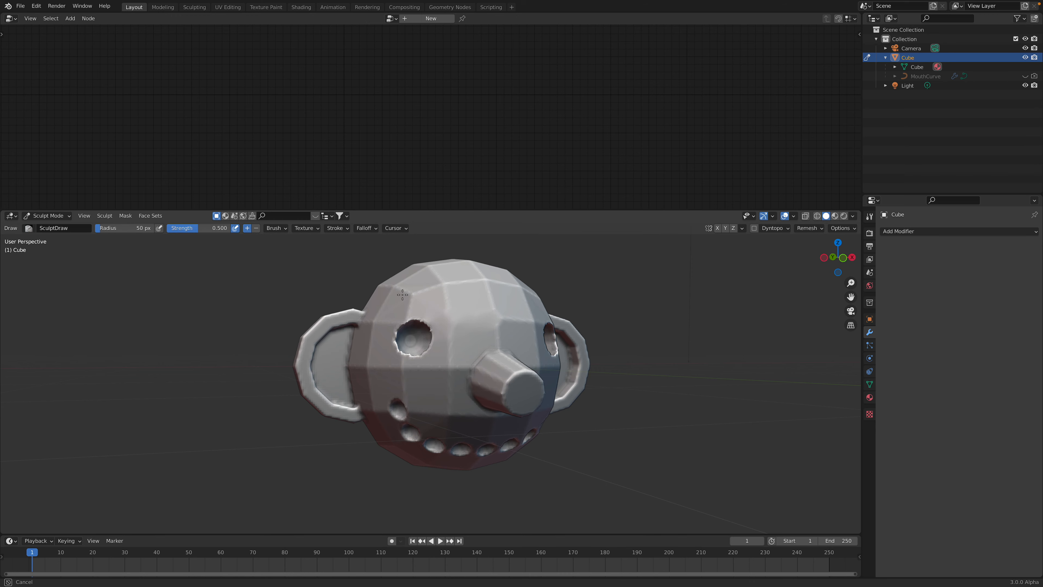
pyautogui.moveTo(327, 359); pyautogui.dragTo(333, 341)
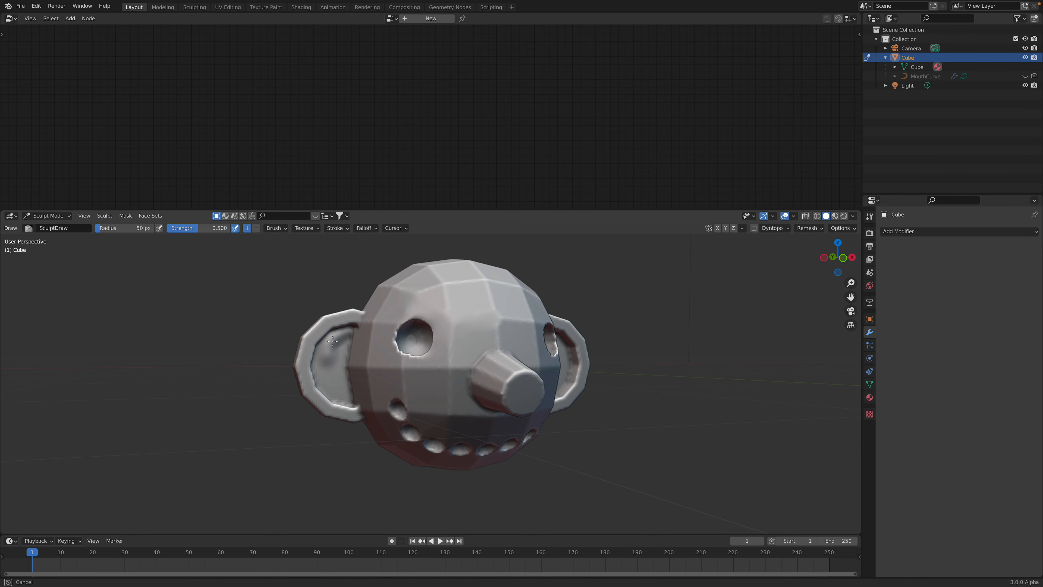
pyautogui.moveTo(394, 405); pyautogui.dragTo(383, 371, button='middle')
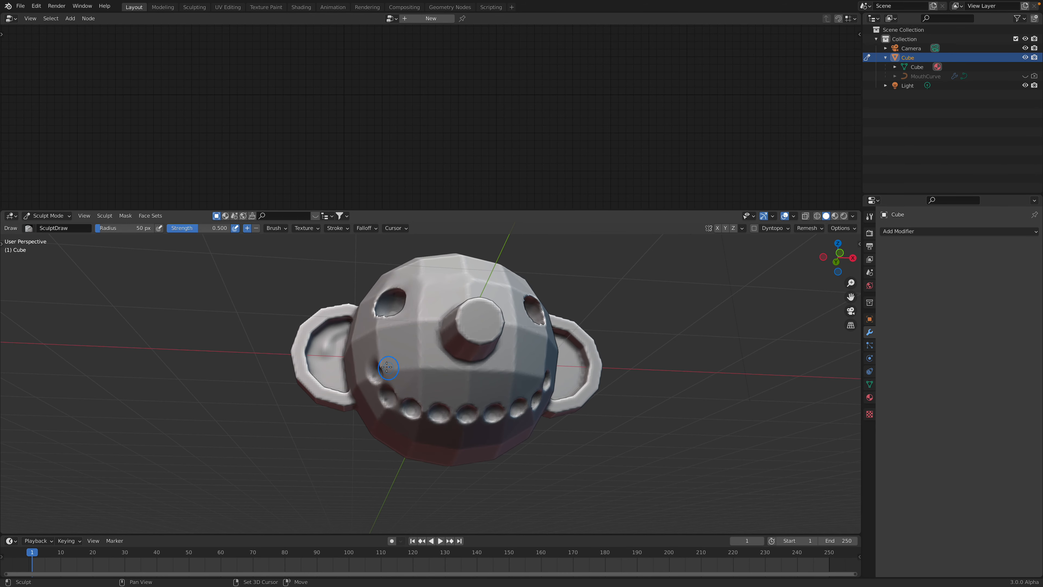
pyautogui.moveTo(439, 317)
pyautogui.mouseDown(button='middle')
pyautogui.moveTo(430, 341)
pyautogui.moveTo(448, 361)
pyautogui.mouseUp(button='middle')
pyautogui.moveTo(494, 321)
pyautogui.keyDown('shift'); pyautogui.mouseDown()
pyautogui.moveTo(503, 312)
pyautogui.moveTo(519, 330)
pyautogui.mouseUp(); pyautogui.keyUp('shift')
pyautogui.moveTo(519, 330); pyautogui.dragTo(495, 343, button='middle')
pyautogui.moveTo(543, 324)
pyautogui.keyDown('shift'); pyautogui.mouseDown()
pyautogui.moveTo(559, 327)
pyautogui.moveTo(585, 371)
pyautogui.moveTo(540, 413)
pyautogui.mouseUp(); pyautogui.keyUp('shift')
pyautogui.moveTo(435, 360); pyautogui.dragTo(476, 363, button='middle')
pyautogui.moveTo(342, 402)
pyautogui.keyDown('shift'); pyautogui.mouseDown()
pyautogui.moveTo(328, 395)
pyautogui.moveTo(340, 333)
pyautogui.mouseUp(); pyautogui.keyUp('shift')
pyautogui.moveTo(404, 397); pyautogui.dragTo(406, 404, button='middle')
# Sculpt a raised brow arch above one eye socket and return to Object Mode
pyautogui.scroll(-2, 419, 326)
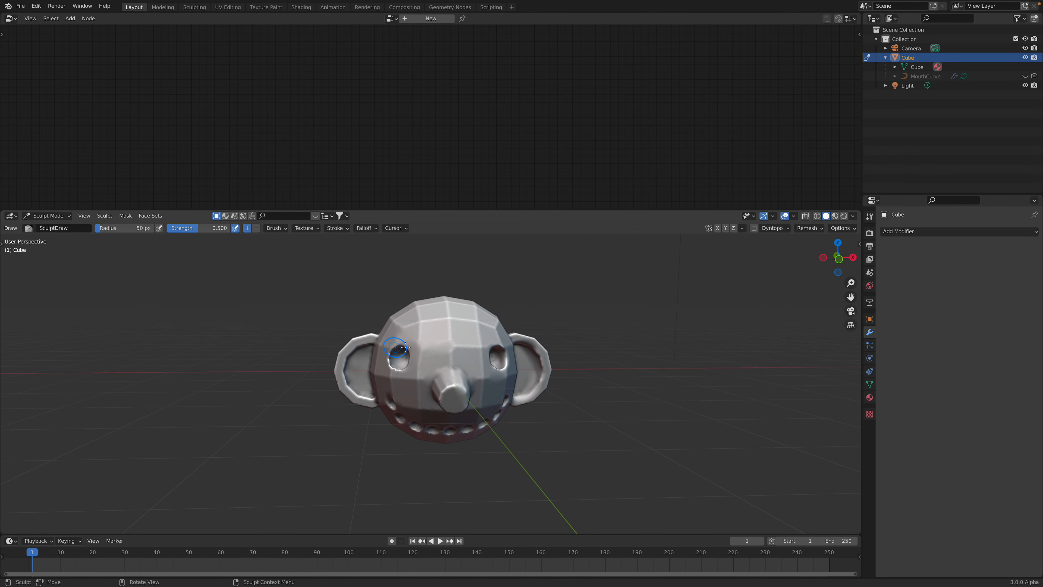
pyautogui.scroll(4, 411, 346)
pyautogui.moveTo(426, 342); pyautogui.dragTo(446, 349, button='middle')
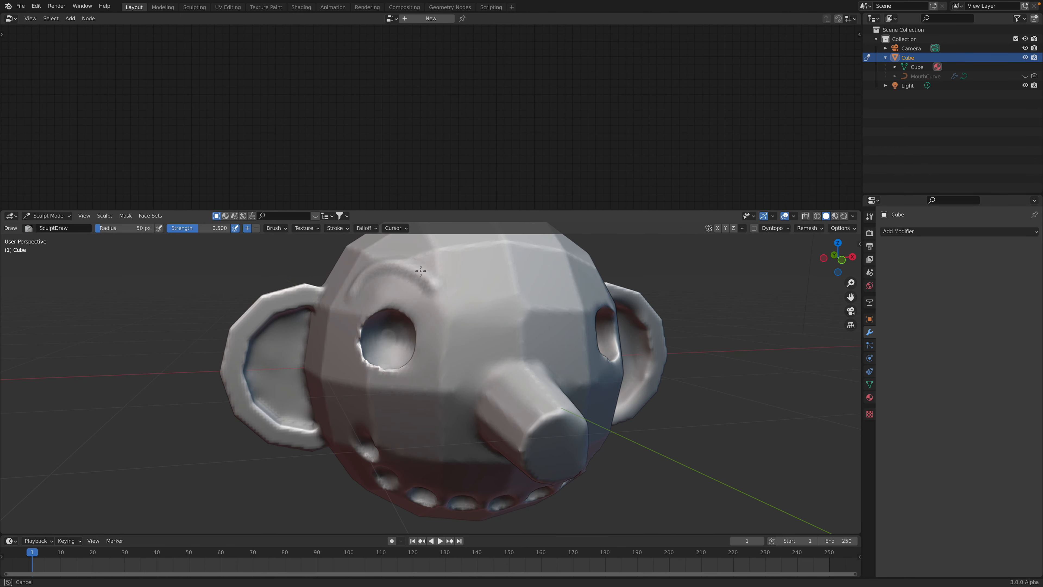
pyautogui.moveTo(496, 298)
pyautogui.mouseDown(button='middle')
pyautogui.moveTo(454, 311)
pyautogui.moveTo(441, 362)
pyautogui.mouseUp(button='middle')
pyautogui.scroll(-2, 430, 333)
pyautogui.click(48, 215)
pyautogui.click(41, 223)
# Reopen the recent file pinokio_007.blend, discarding the unsaved remeshing and sculpting
pyautogui.click(20, 6)
pyautogui.moveTo(60, 37)
pyautogui.click(124, 36)
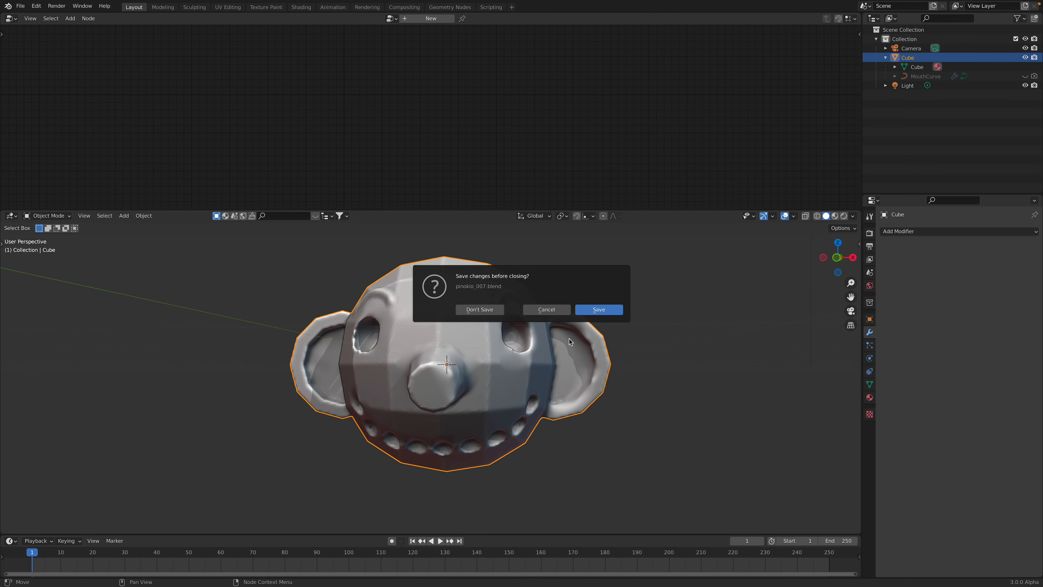
pyautogui.click(501, 310)
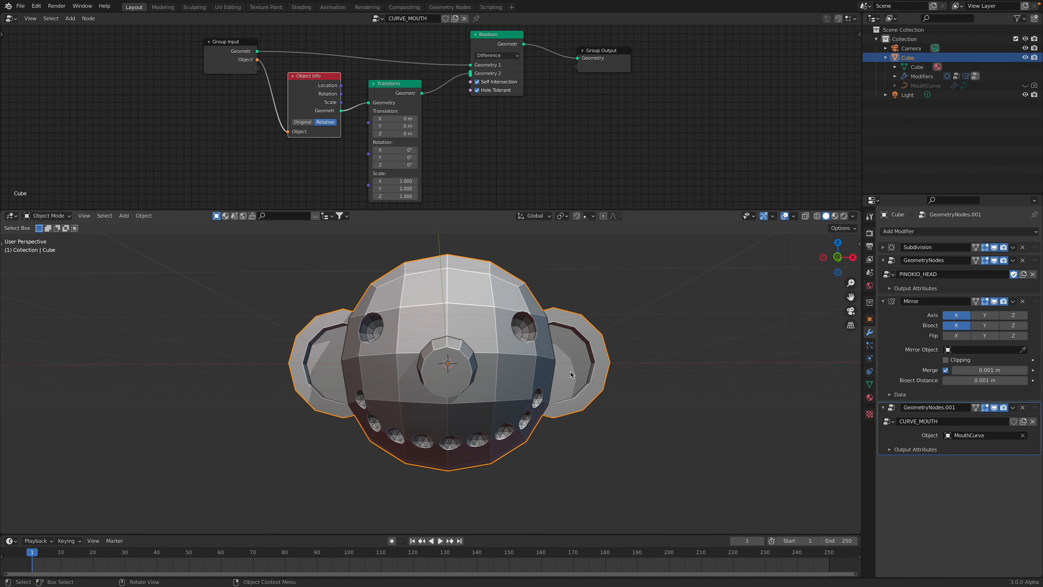
# Select the hidden MouthCurve object and make it visible in the viewport
pyautogui.click(924, 85)
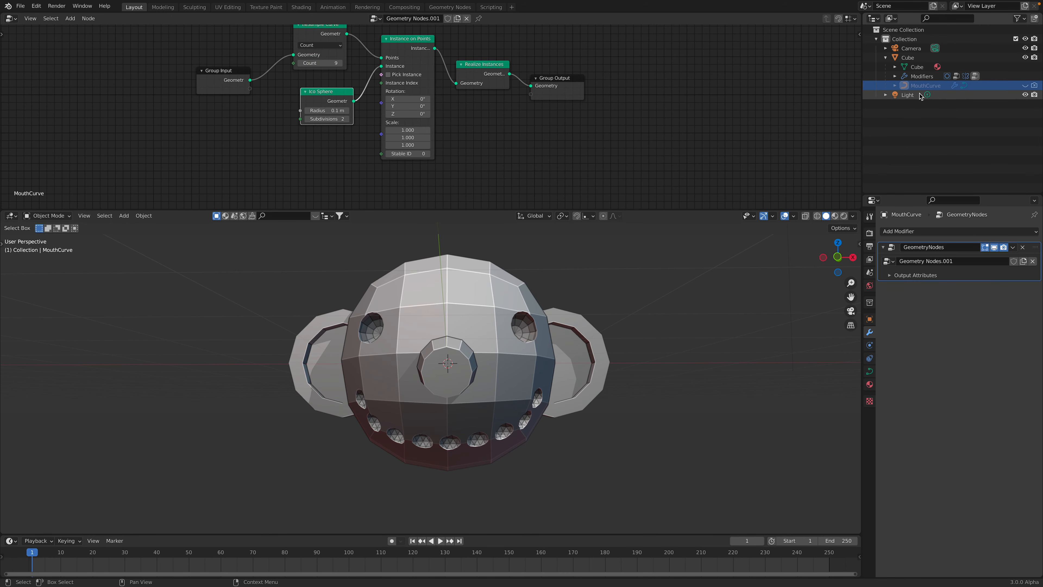
pyautogui.moveTo(516, 377); pyautogui.dragTo(521, 369, button='middle')
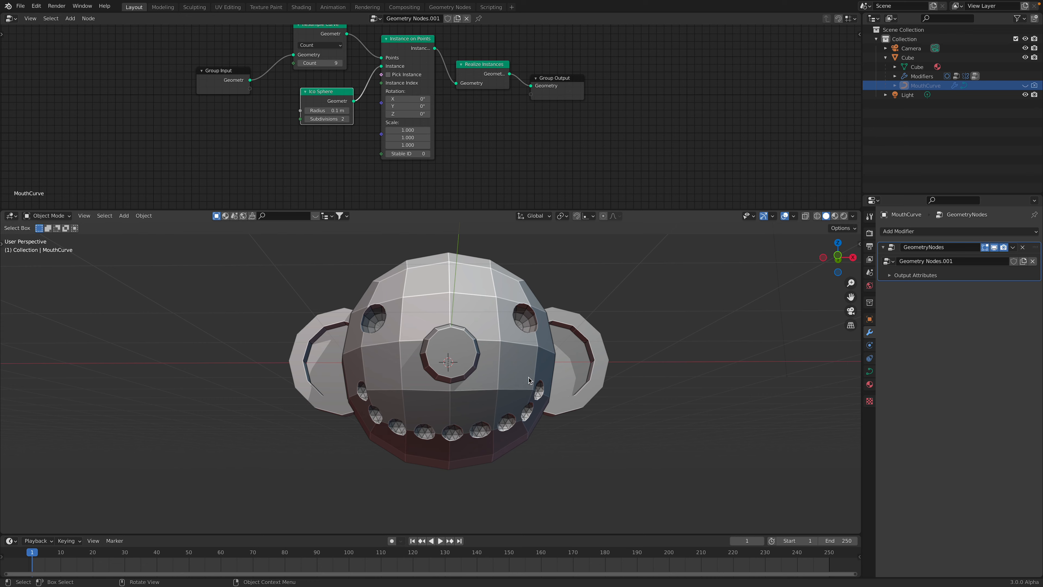
pyautogui.click(1026, 86)
pyautogui.click(1026, 86)
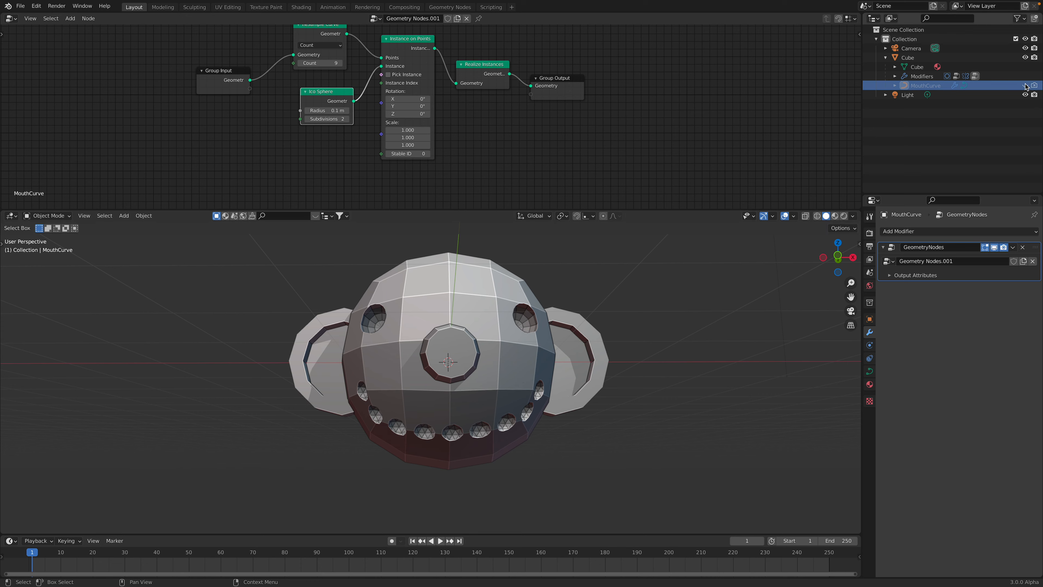
pyautogui.click(1026, 86)
pyautogui.click(908, 57)
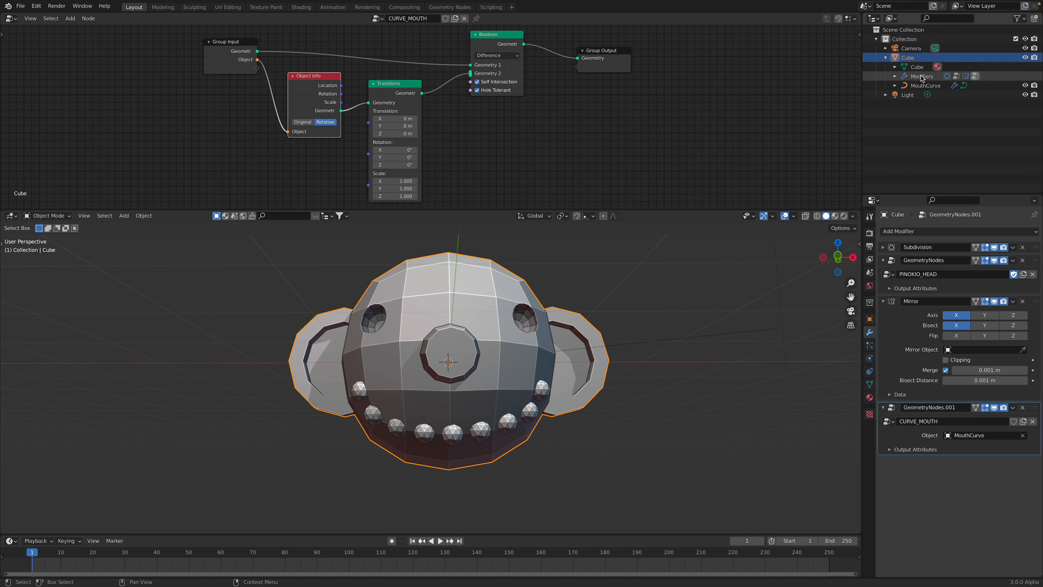
pyautogui.press('r')
pyautogui.press('r')
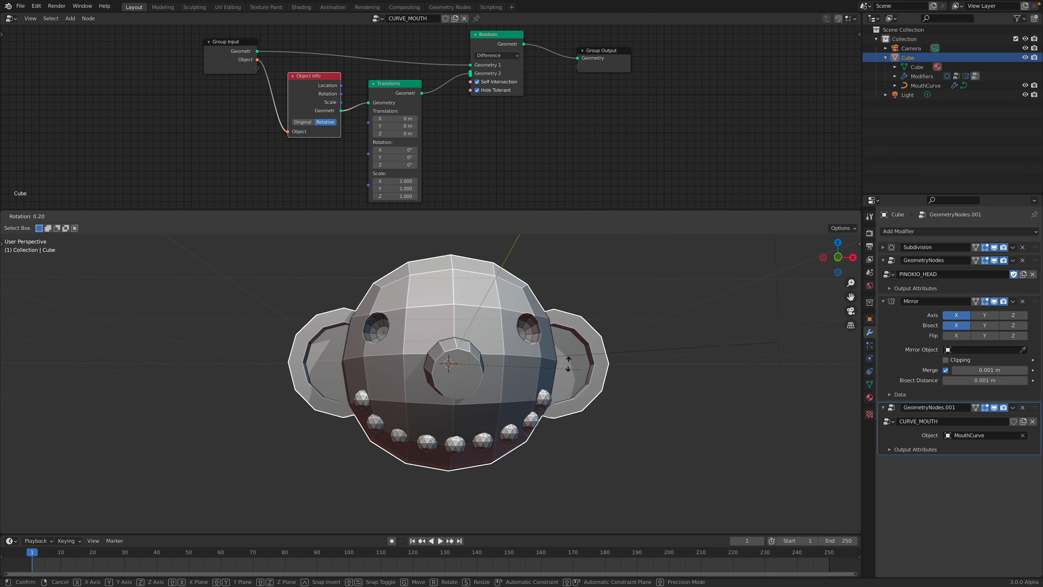
pyautogui.press('Escape')
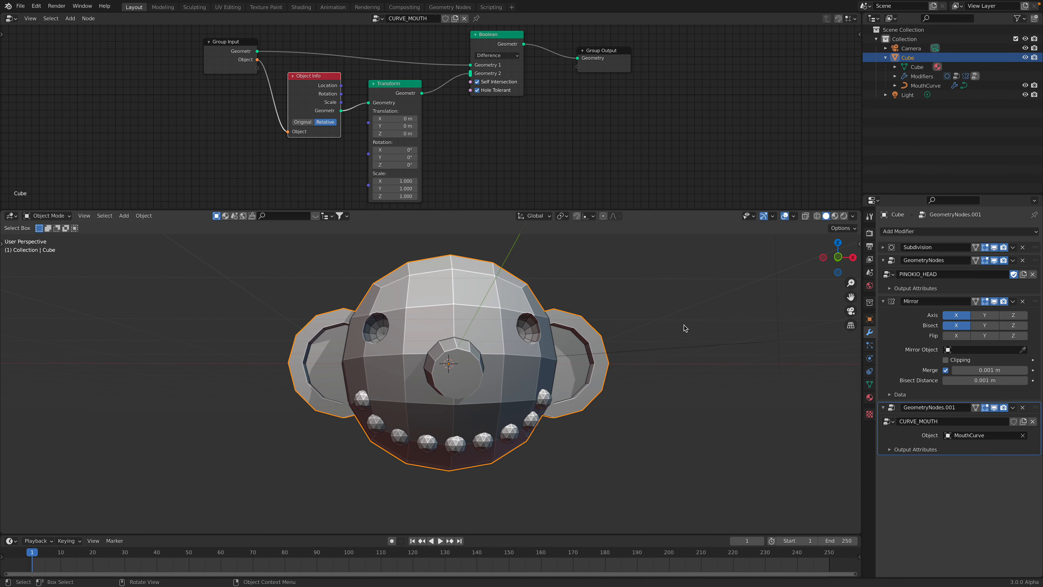
# Select the MouthCurve object, enter Edit Mode and set the Draw tool's depth to Cursor
pyautogui.click(923, 85)
pyautogui.moveTo(538, 388); pyautogui.dragTo(557, 394, button='middle')
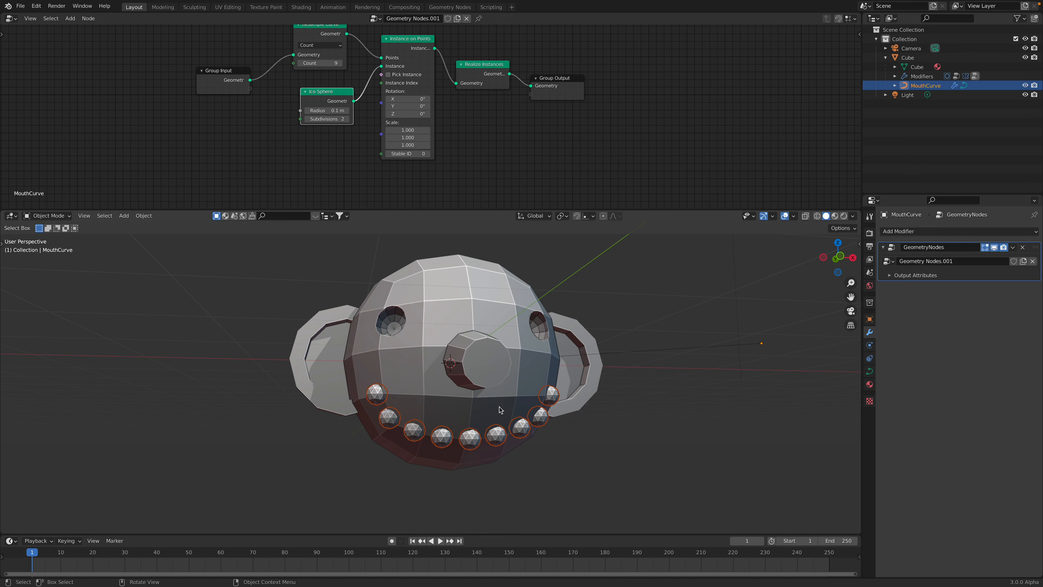
pyautogui.moveTo(499, 409)
pyautogui.mouseDown(button='middle')
pyautogui.moveTo(508, 394)
pyautogui.moveTo(434, 400)
pyautogui.mouseUp(button='middle')
pyautogui.press('Tab')
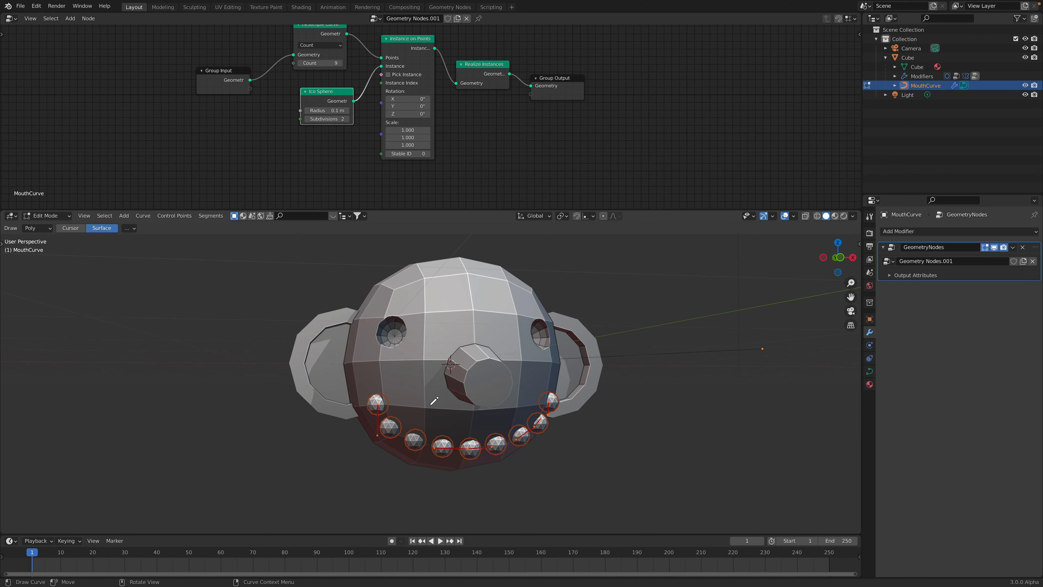
pyautogui.keyDown('shift'); pyautogui.moveTo(409, 349); pyautogui.dragTo(415, 347, button='middle'); pyautogui.keyUp('shift')
pyautogui.click(70, 228)
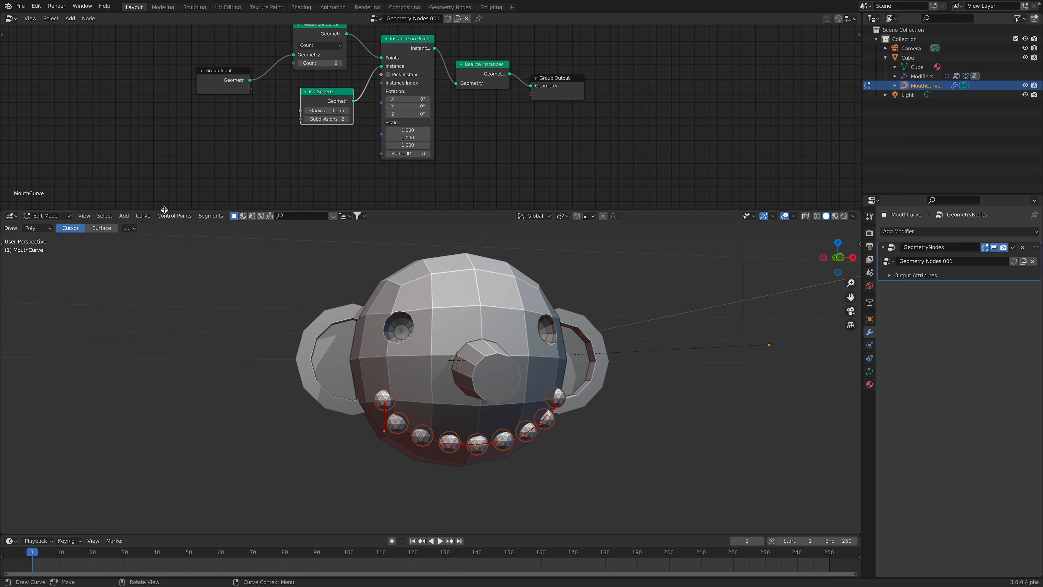
# Show the splash screen to check the program version, then close it
pyautogui.click(8, 6)
pyautogui.click(17, 17)
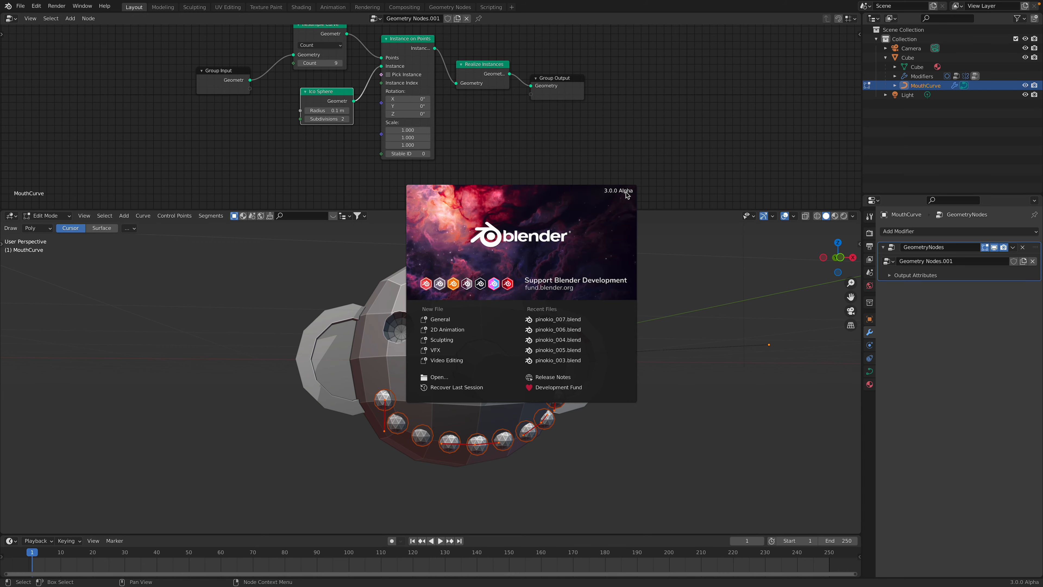
pyautogui.click(270, 288)
# Set the Draw tool's depth to Surface and draw freehand test curves across the head's forehead
pyautogui.scroll(1, 421, 357)
pyautogui.moveTo(407, 318); pyautogui.dragTo(418, 341, button='middle')
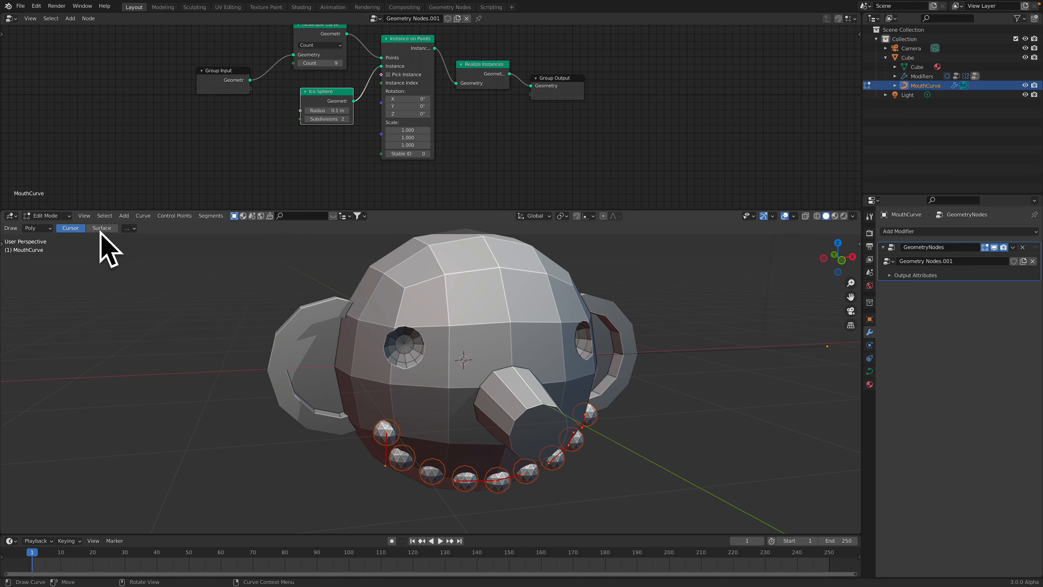
pyautogui.moveTo(330, 315); pyautogui.dragTo(346, 326, button='middle')
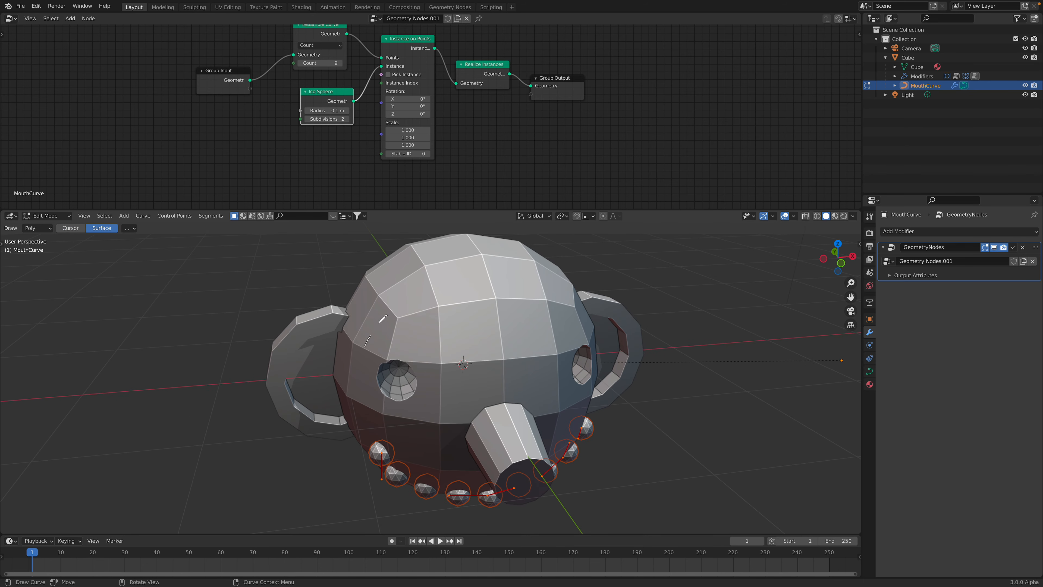
pyautogui.moveTo(488, 312); pyautogui.dragTo(488, 310)
pyautogui.moveTo(489, 311); pyautogui.dragTo(519, 318, button='middle')
pyautogui.moveTo(495, 330); pyautogui.dragTo(497, 331)
pyautogui.scroll(-2, 497, 331)
pyautogui.moveTo(400, 385); pyautogui.dragTo(411, 372)
pyautogui.moveTo(412, 372)
pyautogui.mouseDown(button='middle')
pyautogui.moveTo(435, 358)
pyautogui.moveTo(475, 382)
pyautogui.moveTo(501, 357)
pyautogui.mouseUp(button='middle')
pyautogui.moveTo(501, 356); pyautogui.dragTo(479, 410)
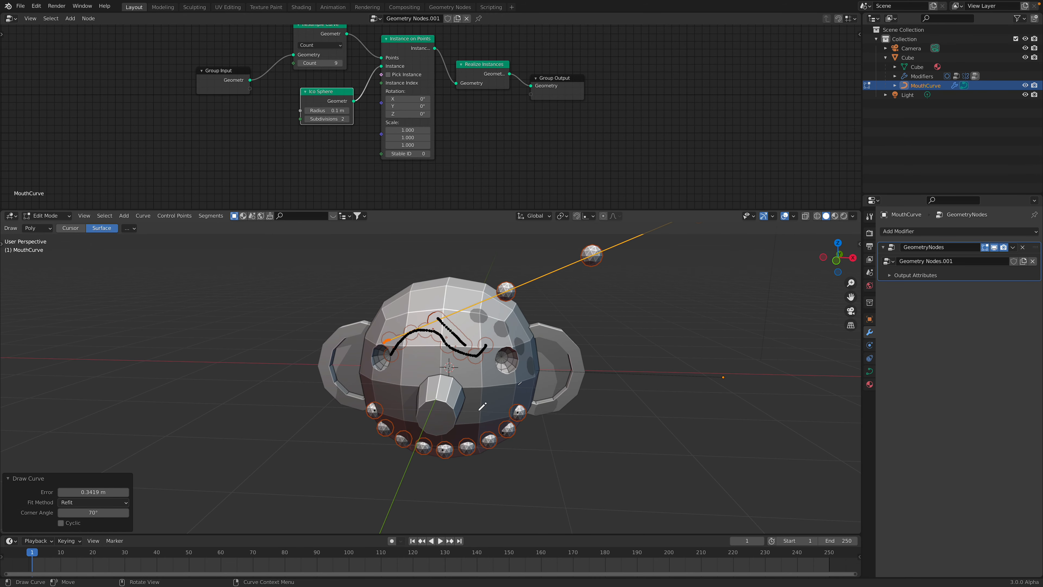
# Draw further test strokes over the face with the Surface depth and return to Object Mode
pyautogui.moveTo(471, 350); pyautogui.dragTo(460, 353)
pyautogui.moveTo(433, 361); pyautogui.dragTo(479, 373, button='middle')
pyautogui.scroll(-2, 485, 431)
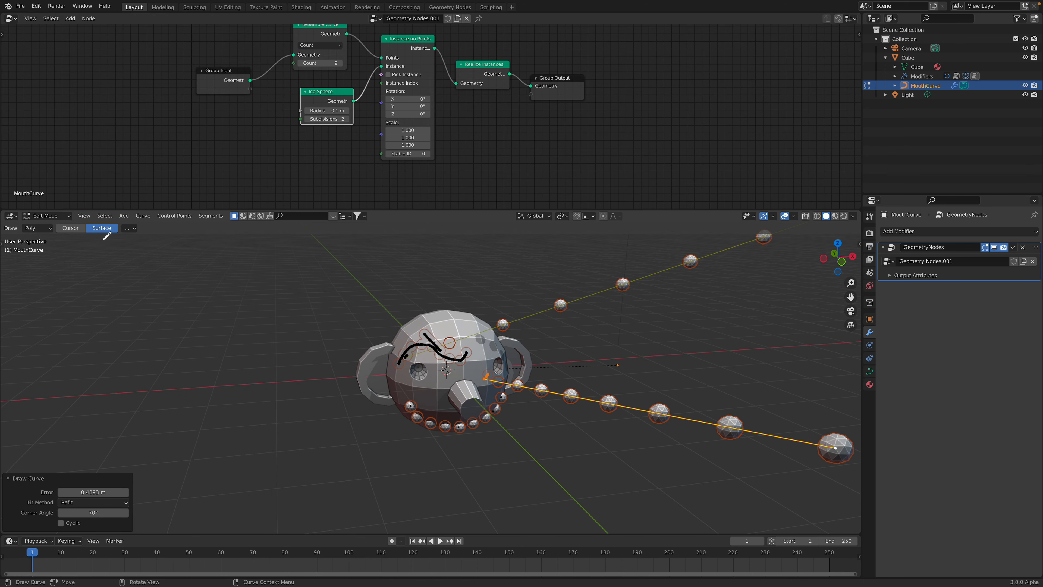
pyautogui.click(48, 217)
pyautogui.click(50, 226)
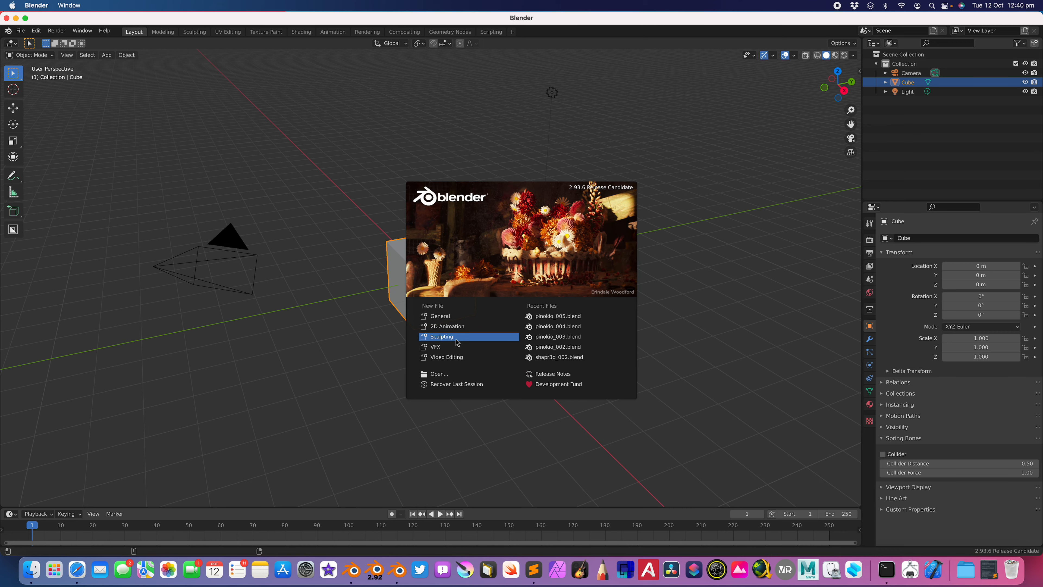
# Switch to Blender 2.93.6, open pinokio_007.blend and make the window full screen
pyautogui.click(194, 139)
pyautogui.click(23, 31)
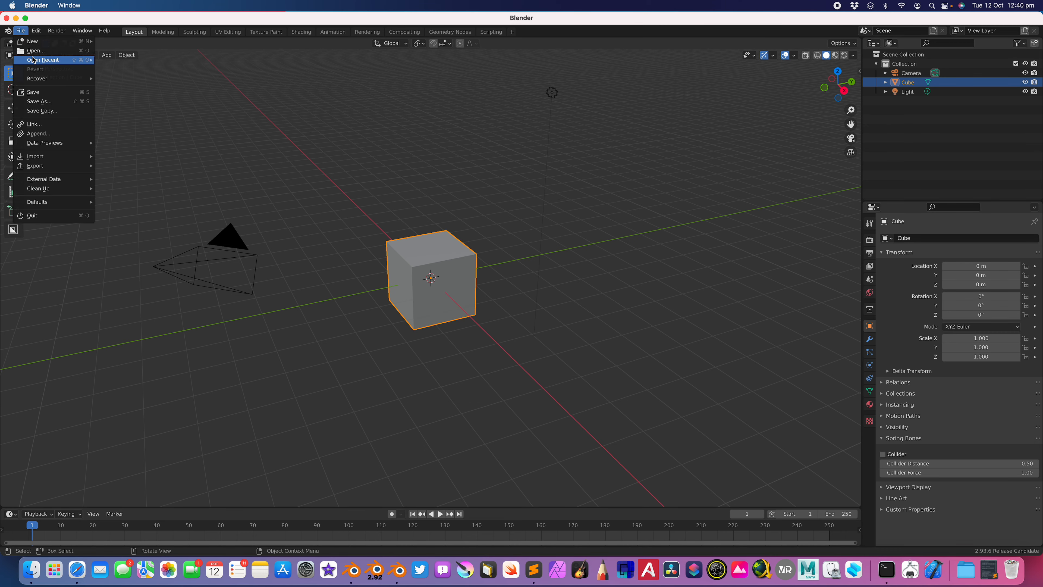
pyautogui.click(35, 50)
pyautogui.click(476, 112)
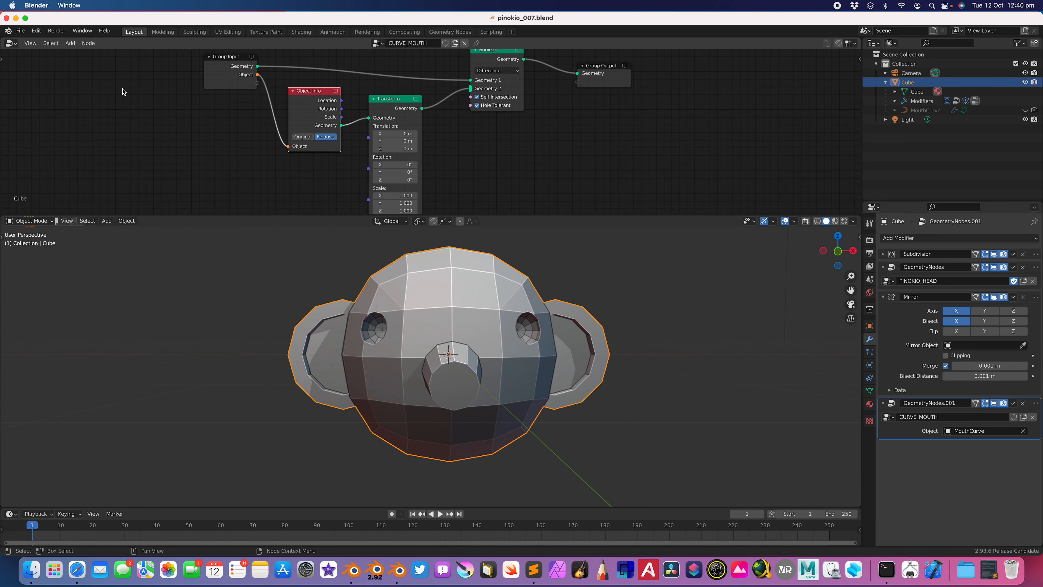
pyautogui.click(25, 19)
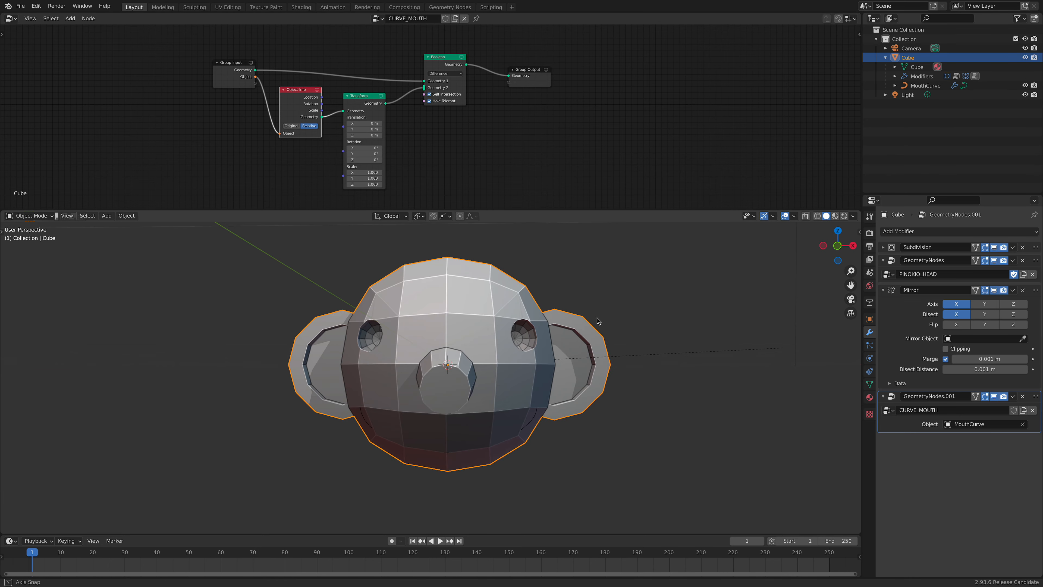
# Select the MouthCurve object, toggle the viewport overlays and enter Edit Mode
pyautogui.click(933, 85)
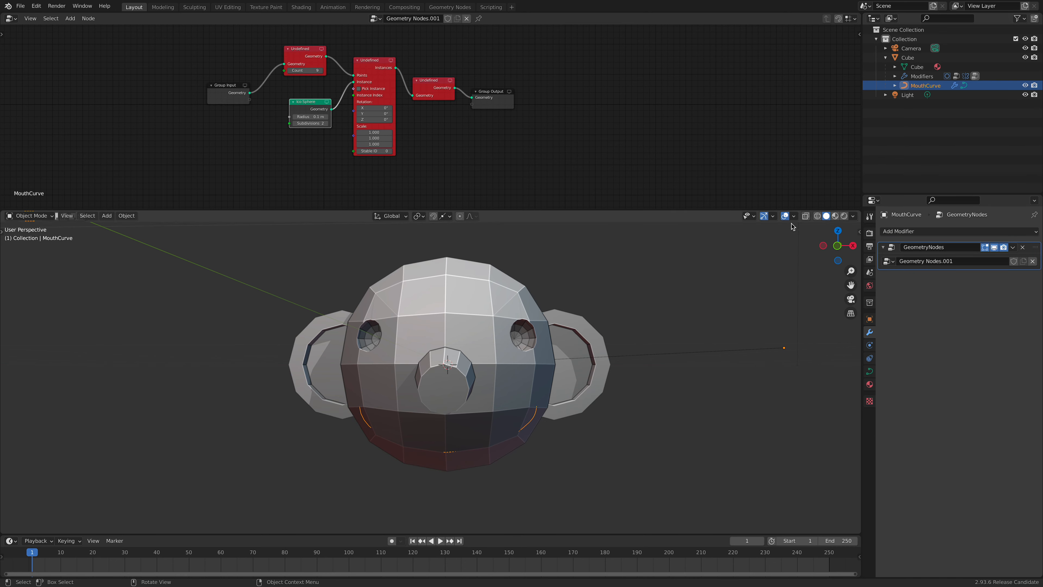
pyautogui.hotkey('shift', 'alt', 'z')
pyautogui.moveTo(758, 227); pyautogui.dragTo(616, 247, button='middle')
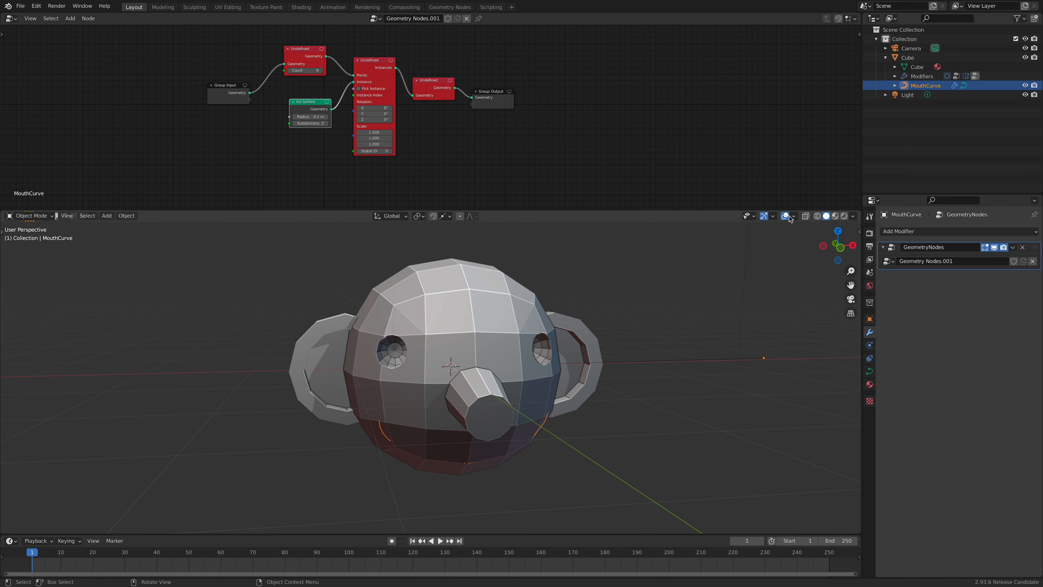
pyautogui.moveTo(791, 276); pyautogui.dragTo(665, 288, button='middle')
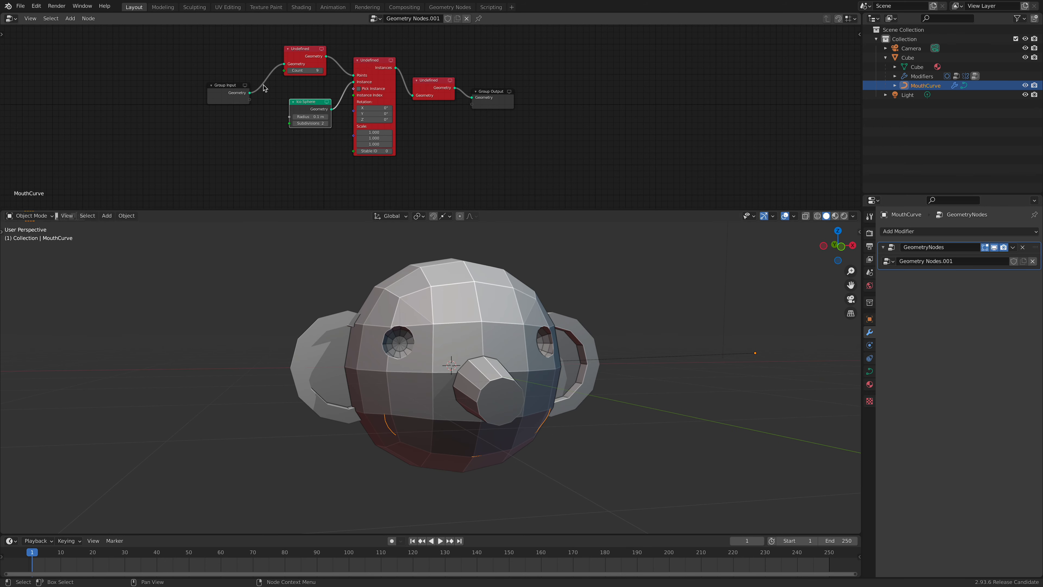
pyautogui.moveTo(771, 314); pyautogui.dragTo(762, 303, button='middle')
pyautogui.press('Tab')
pyautogui.moveTo(543, 377); pyautogui.dragTo(540, 359, button='middle')
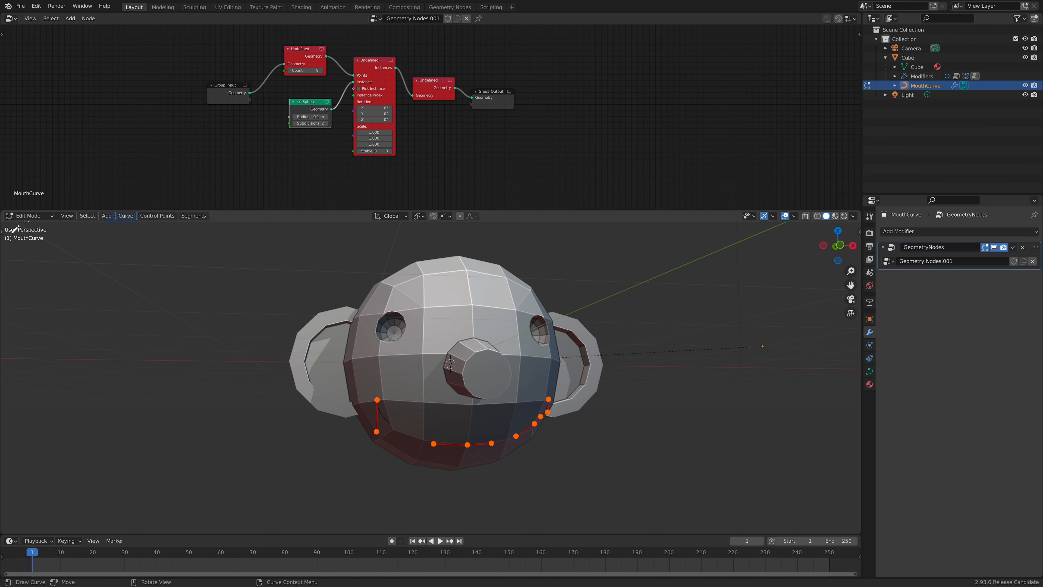
# Show the viewport tools and delete all vertices of the existing mouth curve
pyautogui.press('n')
pyautogui.press('n')
pyautogui.press('t')
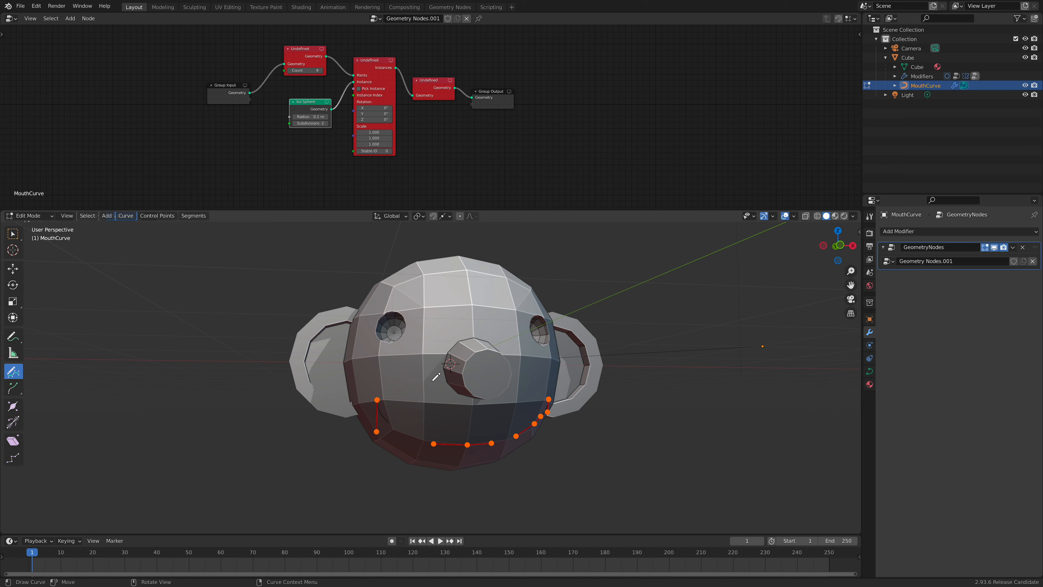
pyautogui.press('x')
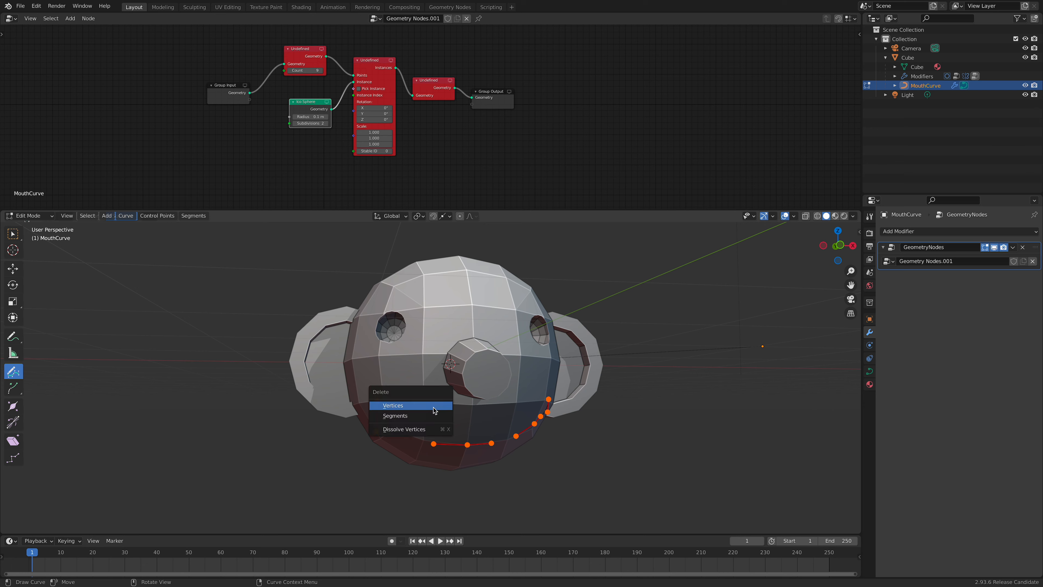
pyautogui.click(434, 407)
# Draw a wavy mouth curve across the head's surface below the nose and return to Object Mode
pyautogui.scroll(3, 431, 375)
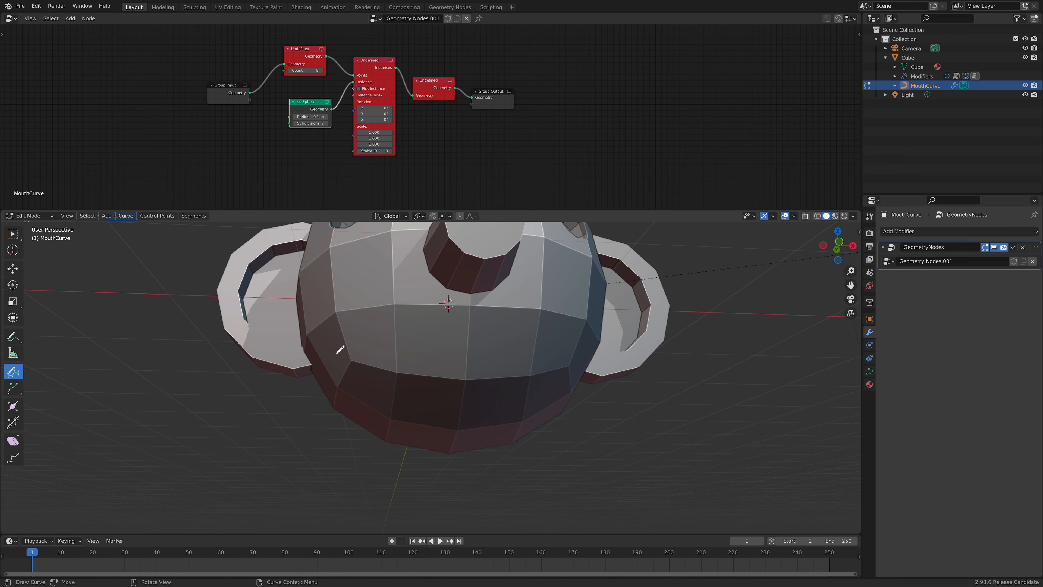
pyautogui.moveTo(560, 340); pyautogui.dragTo(562, 341)
pyautogui.moveTo(564, 342); pyautogui.dragTo(497, 357, button='middle')
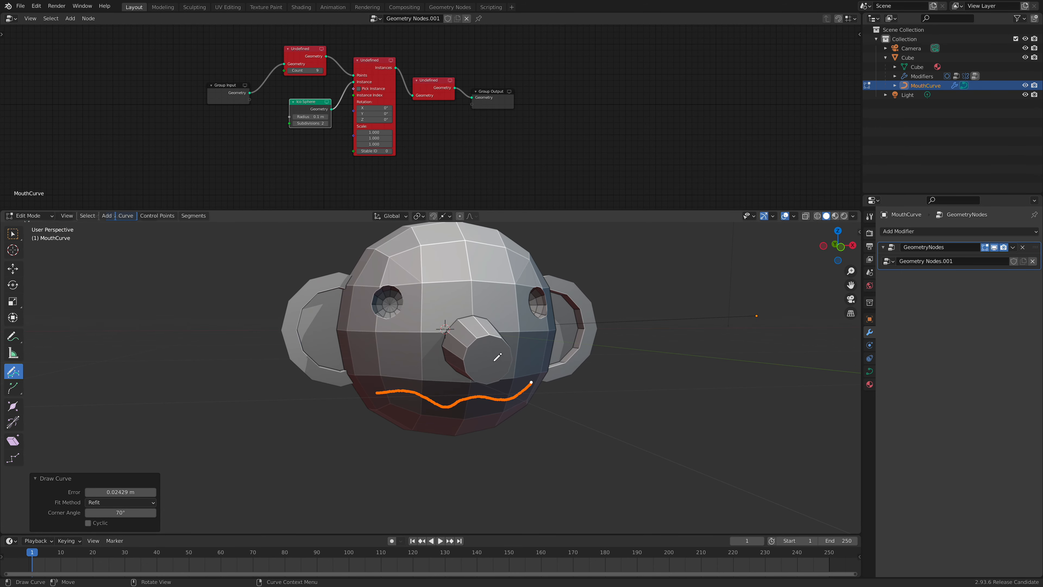
pyautogui.click(36, 218)
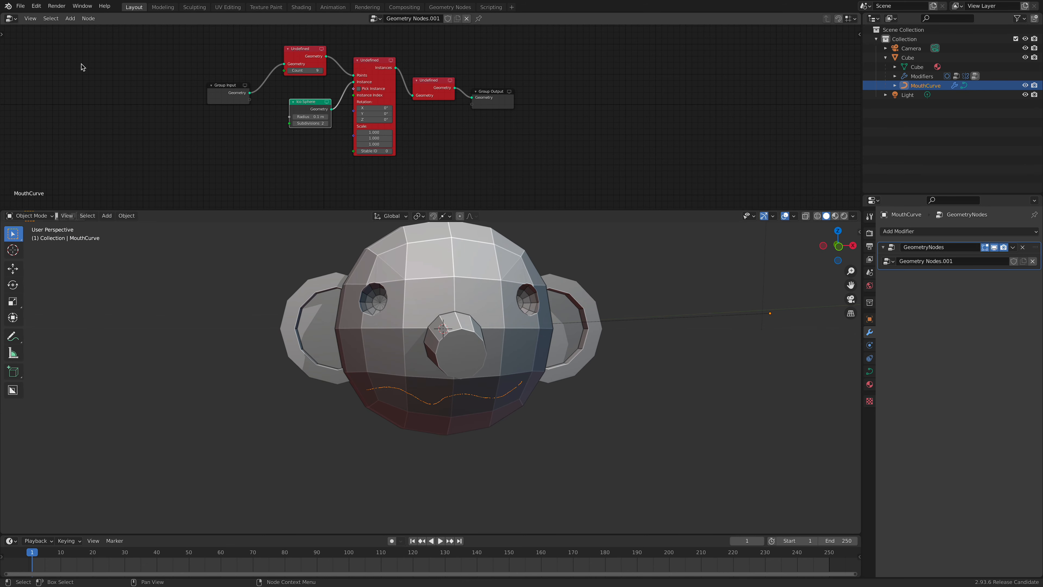
# Save the scene as pinokio_008.blend and quit Blender 2.93.6
pyautogui.click(20, 6)
pyautogui.click(51, 77)
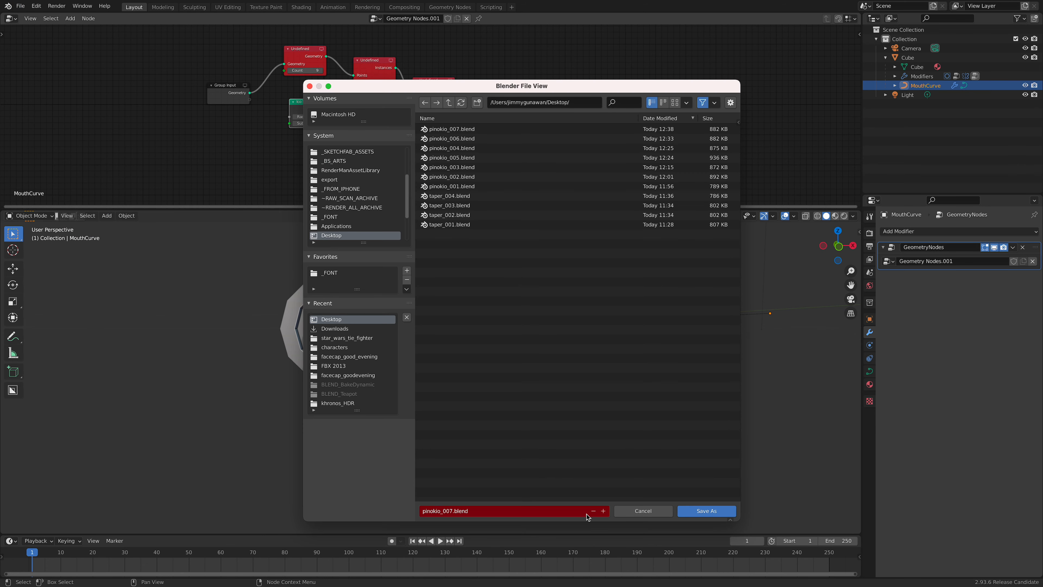
pyautogui.press('Return')
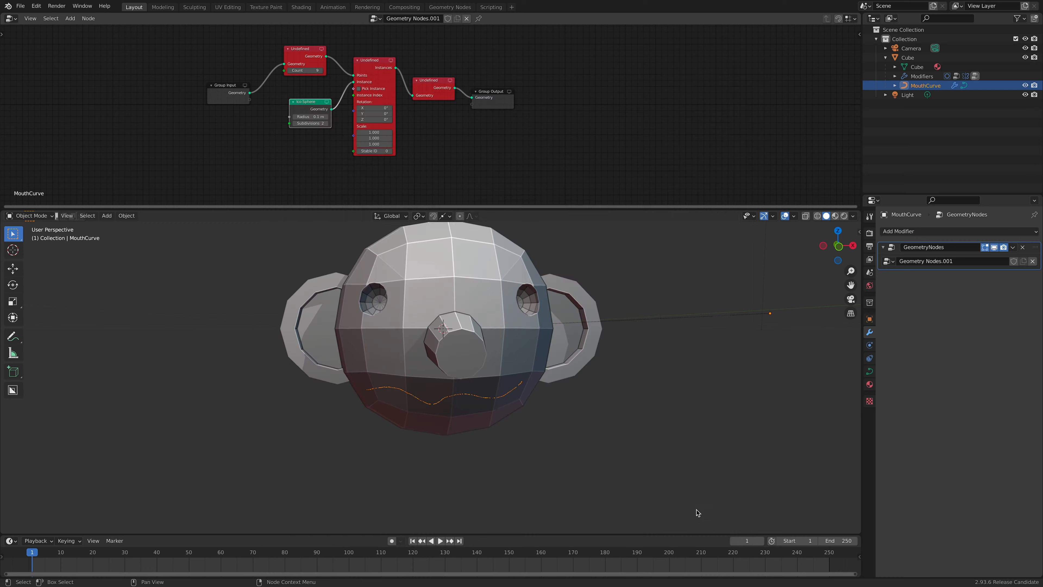
pyautogui.press('super+q')
pyautogui.click(479, 310)
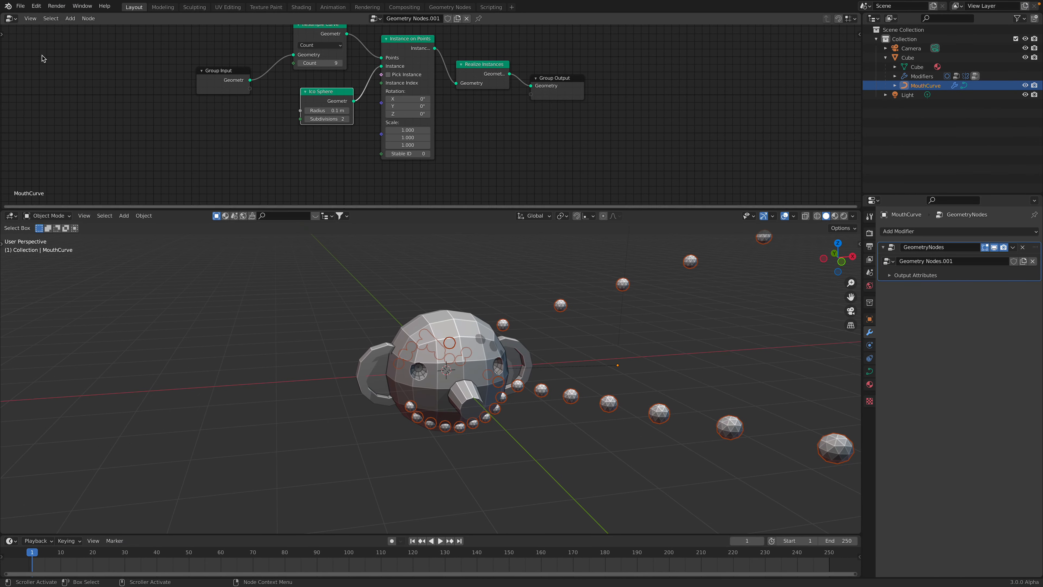
# Open pinokio_008.blend in Blender 3.0.0 Alpha, discarding the unsaved test strokes
pyautogui.click(224, 6)
pyautogui.click(241, 29)
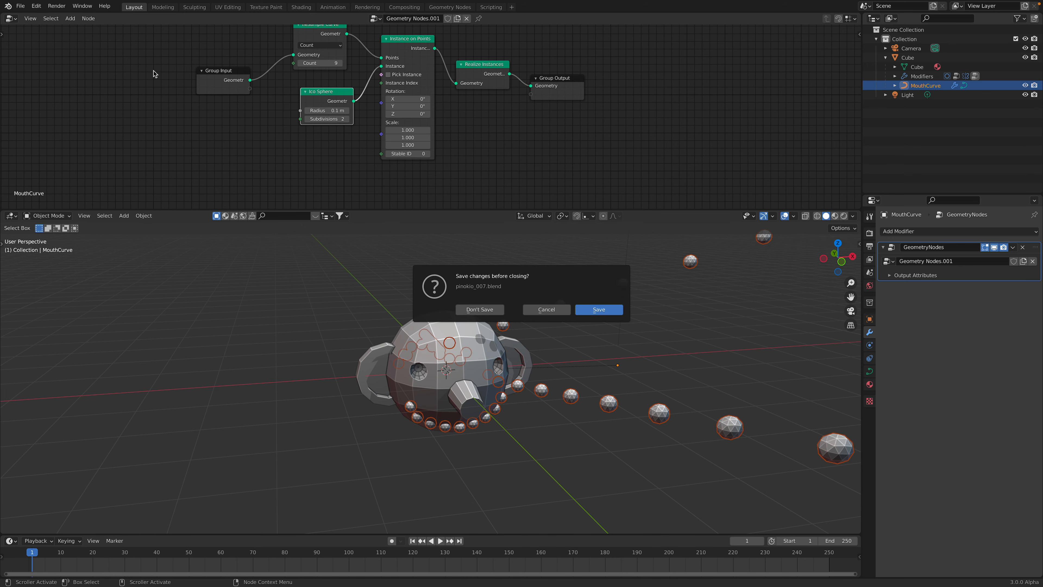
pyautogui.click(480, 308)
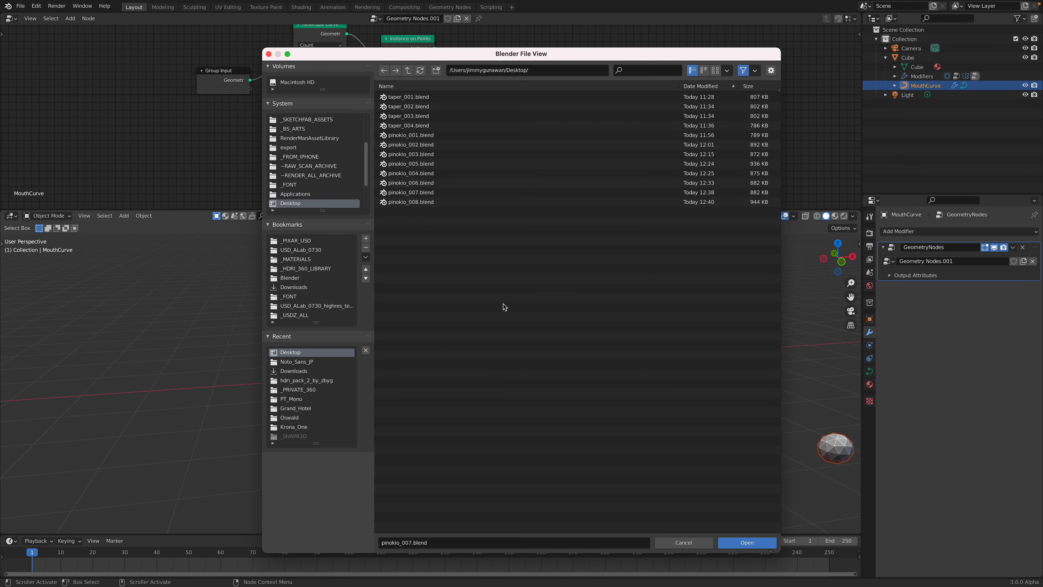
pyautogui.click(442, 201)
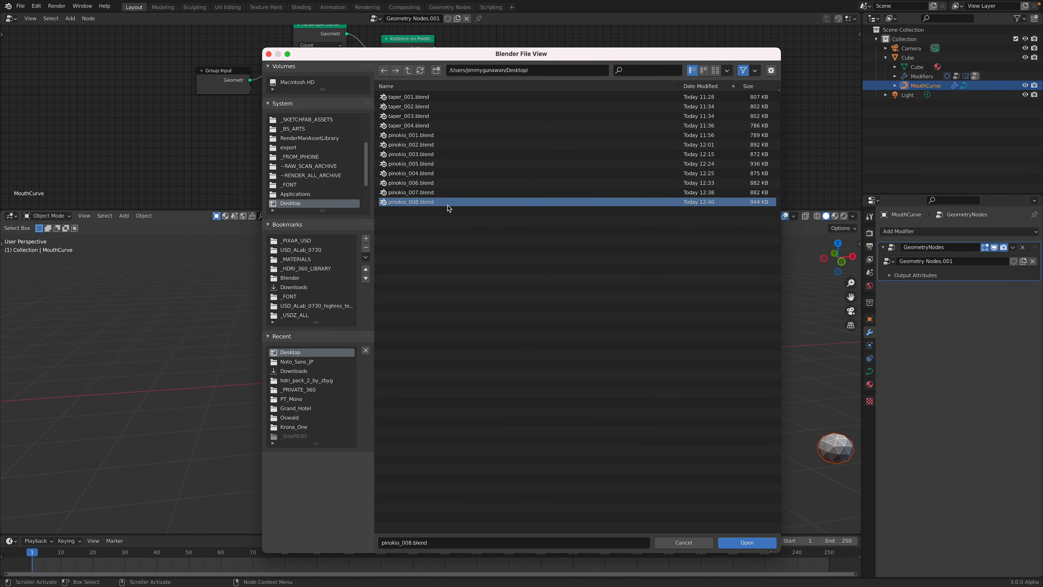
pyautogui.doubleClick(439, 202)
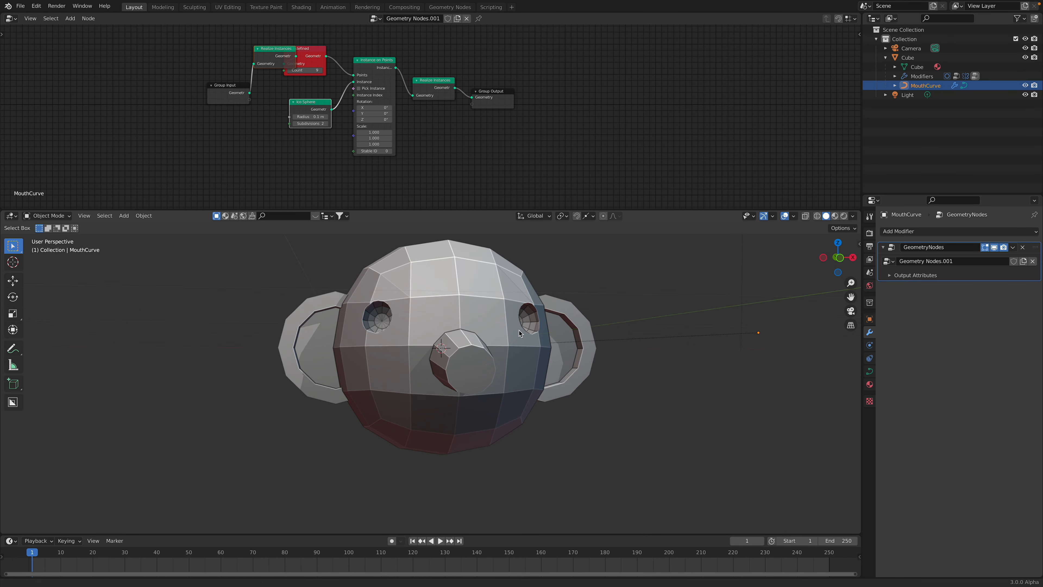
# Spread out the Group Input and first Realize Instances nodes so they no longer overlap the undefined node
pyautogui.moveTo(230, 87); pyautogui.dragTo(194, 86)
pyautogui.moveTo(268, 49); pyautogui.dragTo(231, 55)
pyautogui.moveTo(266, 76); pyautogui.dragTo(295, 135, button='middle')
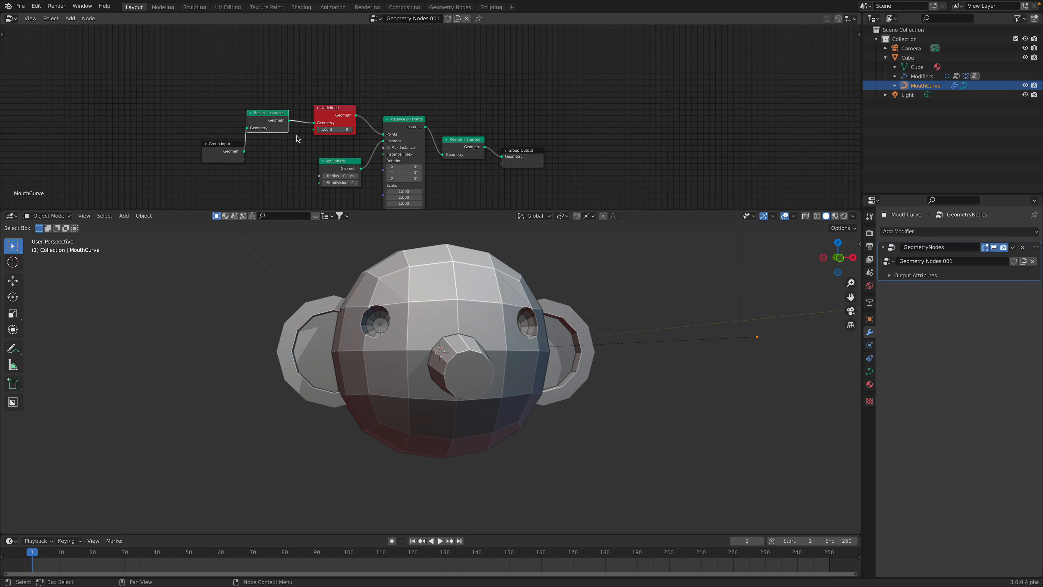
# Delete the undefined node from the MouthCurve node tree and place a Resample Curve node in its spot
pyautogui.scroll(3, 296, 134)
pyautogui.moveTo(297, 108); pyautogui.dragTo(290, 98)
pyautogui.moveTo(374, 88); pyautogui.dragTo(354, 85, button='middle')
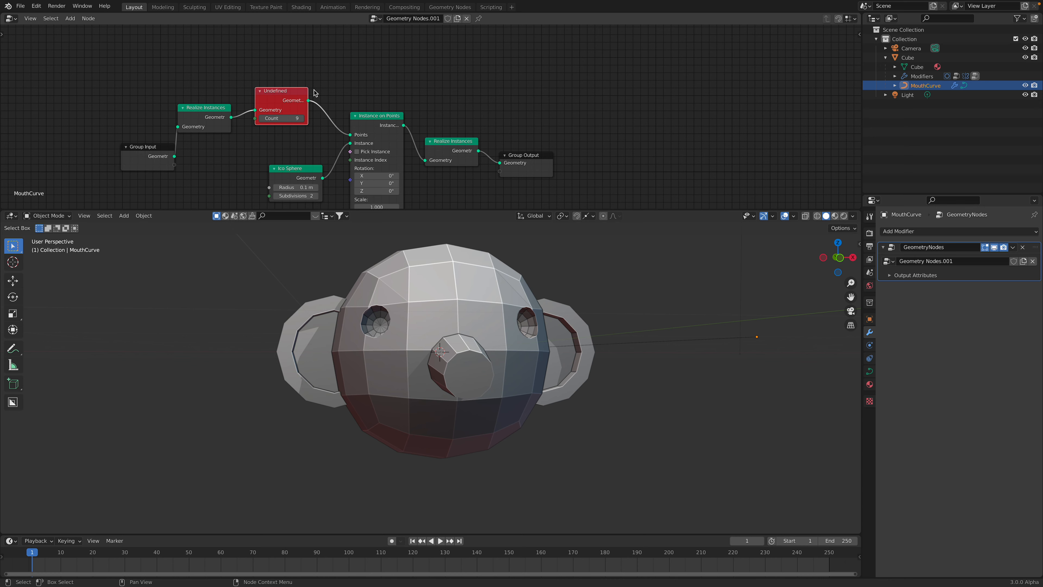
pyautogui.press('x')
pyautogui.hotkey('shift', 'a')
pyautogui.click(281, 93)
pyautogui.write('res')
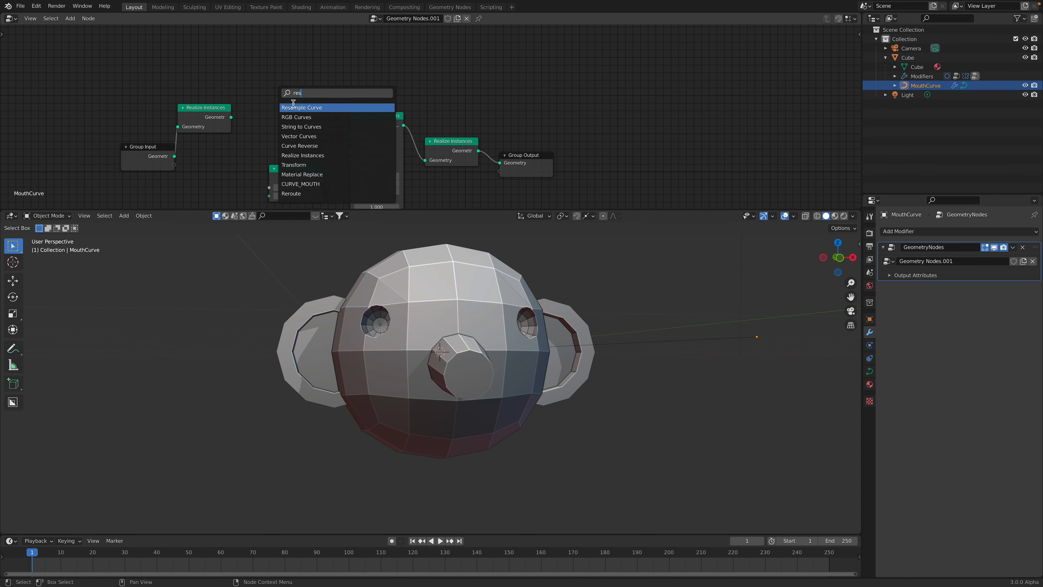
pyautogui.click(292, 105)
pyautogui.click(262, 76)
# Wire Resample Curve between the first Realize Instances node and the Points input of Instance on Points
pyautogui.moveTo(232, 117); pyautogui.dragTo(247, 98)
pyautogui.moveTo(301, 76); pyautogui.dragTo(350, 135)
pyautogui.moveTo(405, 388); pyautogui.dragTo(409, 390, button='middle')
pyautogui.moveTo(501, 421); pyautogui.dragTo(494, 361, button='middle')
pyautogui.moveTo(445, 324); pyautogui.dragTo(509, 375, button='middle')
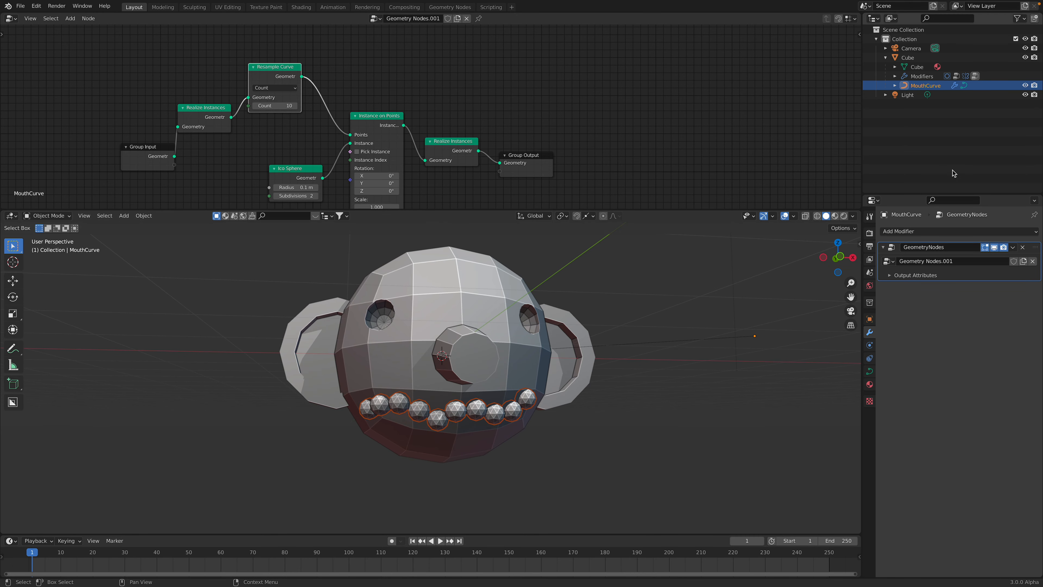
# In the head's PINOKIO_HEAD tree, set the eye UV Sphere's radius to 0.56 m and its Transform's X translation to 0.54 m
pyautogui.click(918, 59)
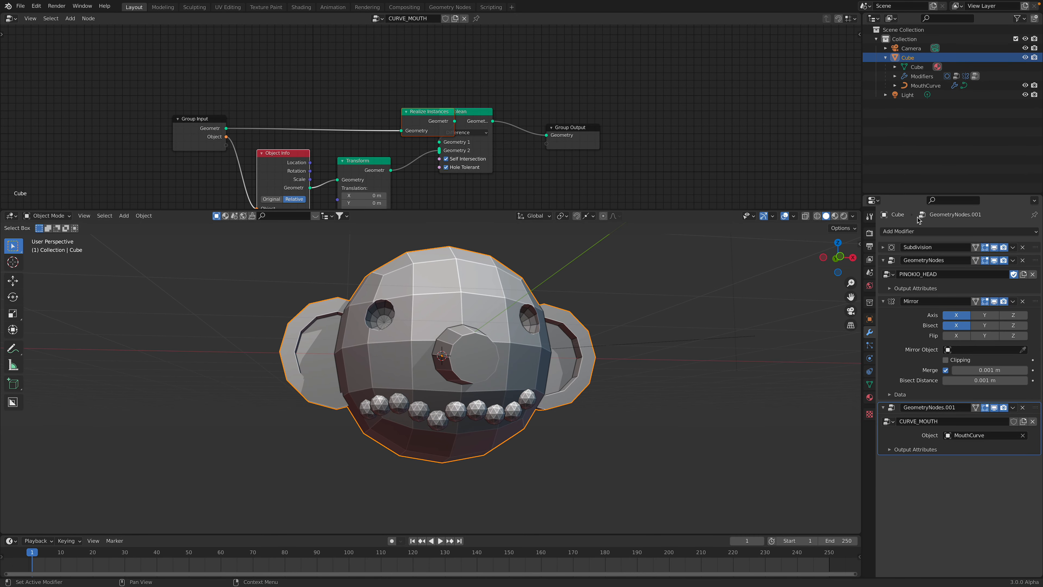
pyautogui.click(1036, 269)
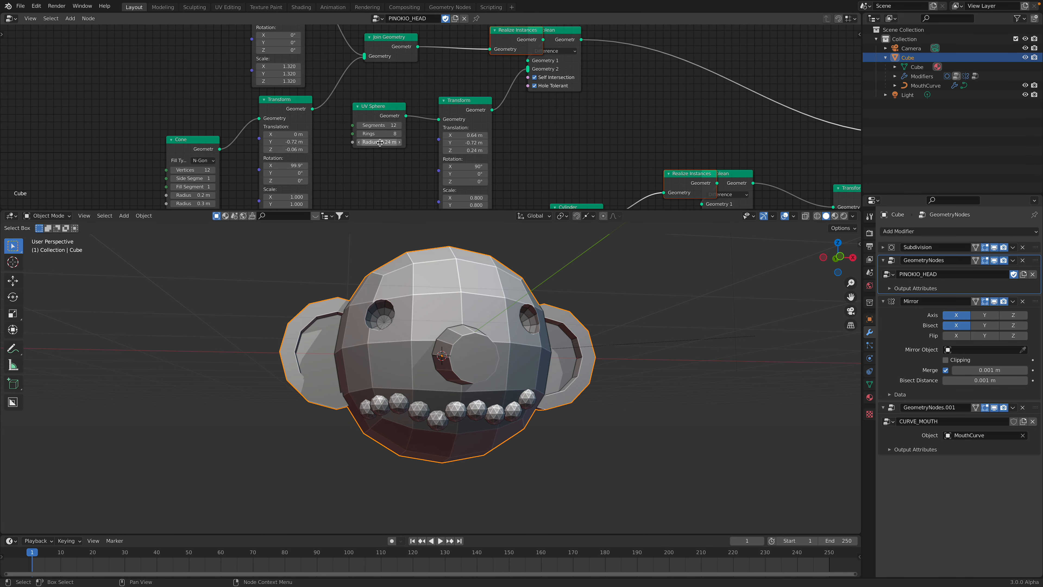
pyautogui.moveTo(379, 142); pyautogui.dragTo(404, 141)
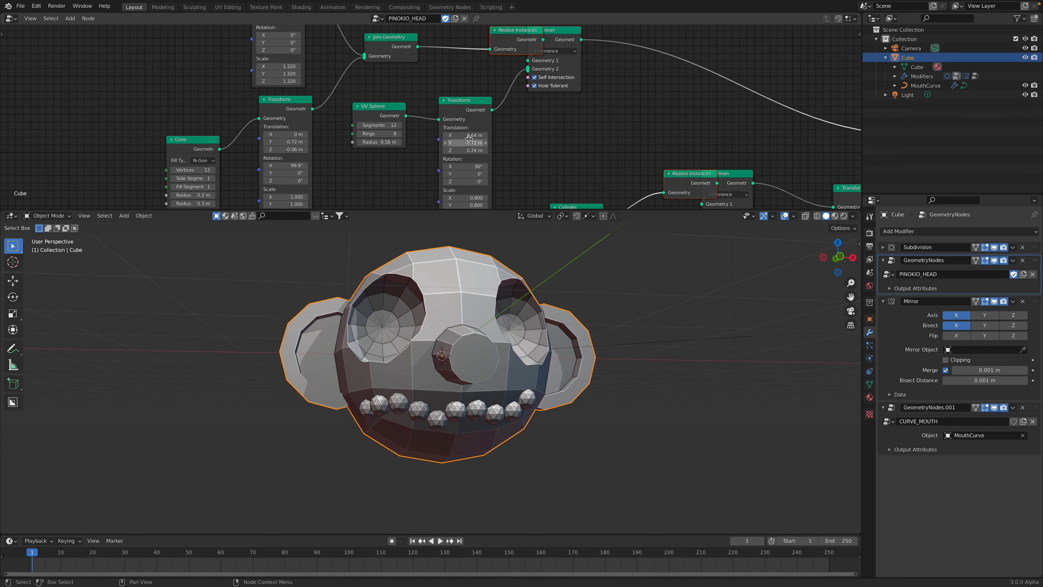
pyautogui.moveTo(465, 136)
pyautogui.mouseDown()
pyautogui.moveTo(475, 135)
pyautogui.moveTo(458, 135)
pyautogui.mouseUp()
pyautogui.moveTo(519, 360); pyautogui.dragTo(473, 336, button='middle')
pyautogui.scroll(-1, 481, 375)
pyautogui.scroll(-2, 522, 371)
pyautogui.press('r')
pyautogui.press('r')
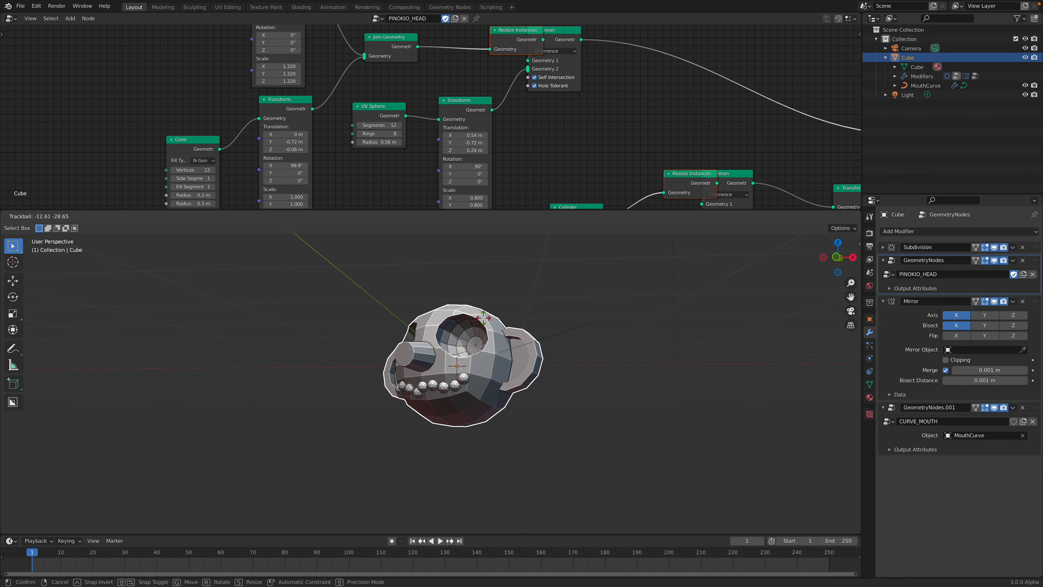
pyautogui.press('Escape')
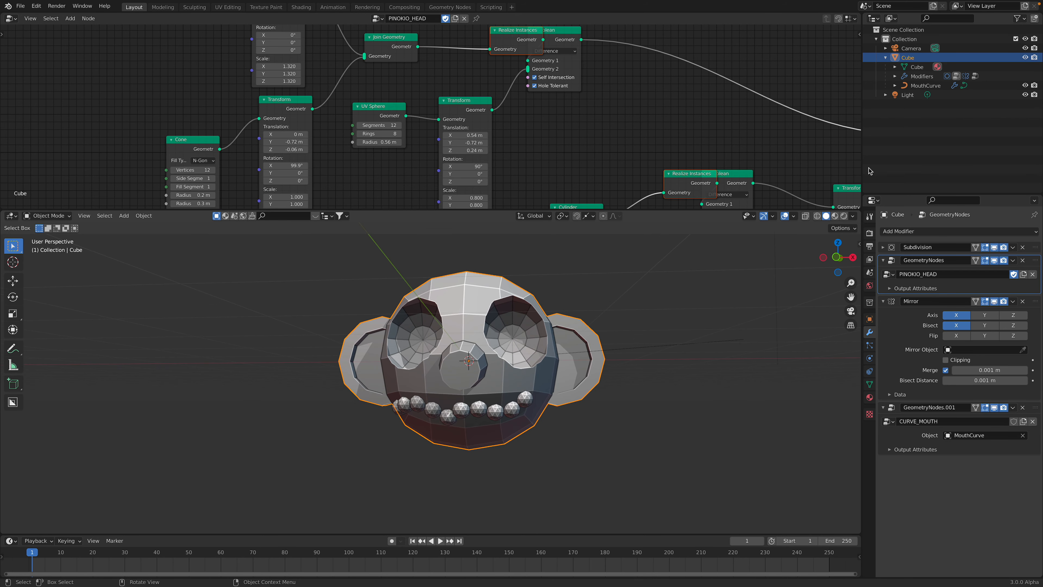
# Hide MouthCurve in the viewport and deselect the head to examine the carved mouth
pyautogui.click(1025, 85)
pyautogui.click(638, 309)
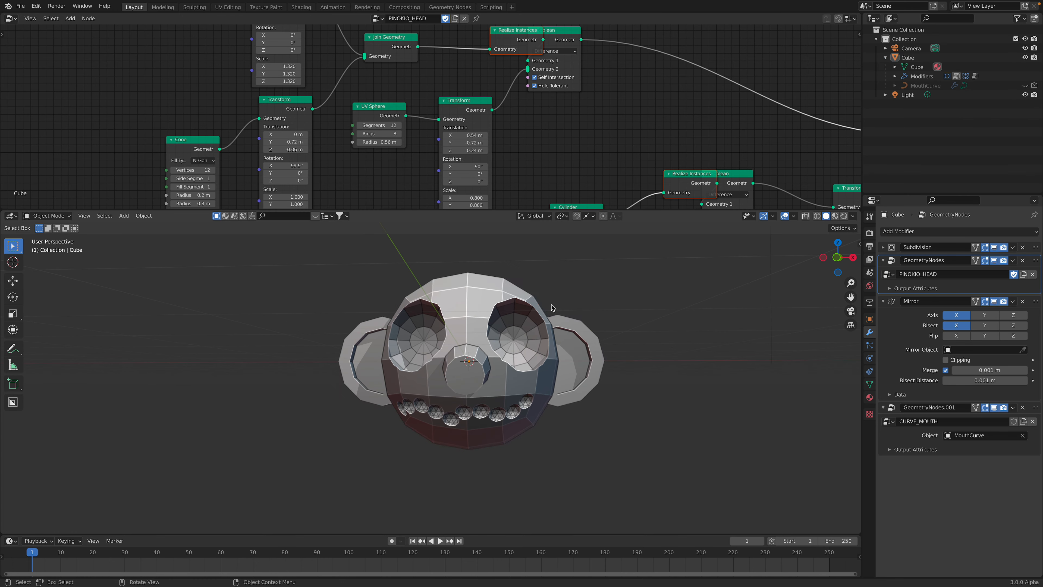
pyautogui.moveTo(558, 306); pyautogui.dragTo(517, 309, button='middle')
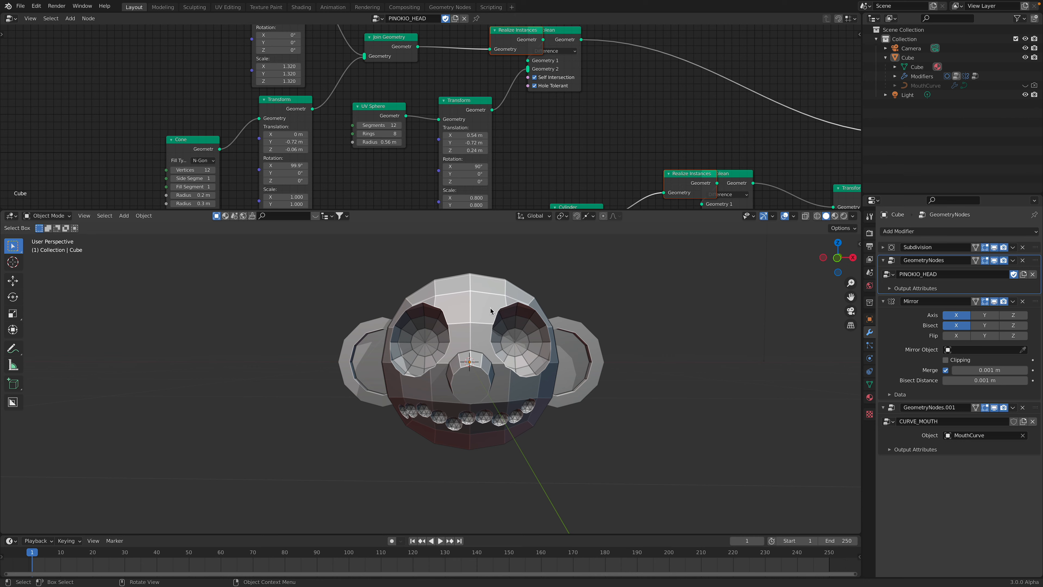
pyautogui.moveTo(491, 311); pyautogui.dragTo(500, 286, button='middle')
pyautogui.moveTo(525, 337); pyautogui.dragTo(542, 338, button='middle')
pyautogui.moveTo(389, 395); pyautogui.dragTo(439, 376, button='middle')
pyautogui.click(460, 357)
pyautogui.press('r')
pyautogui.press('r')
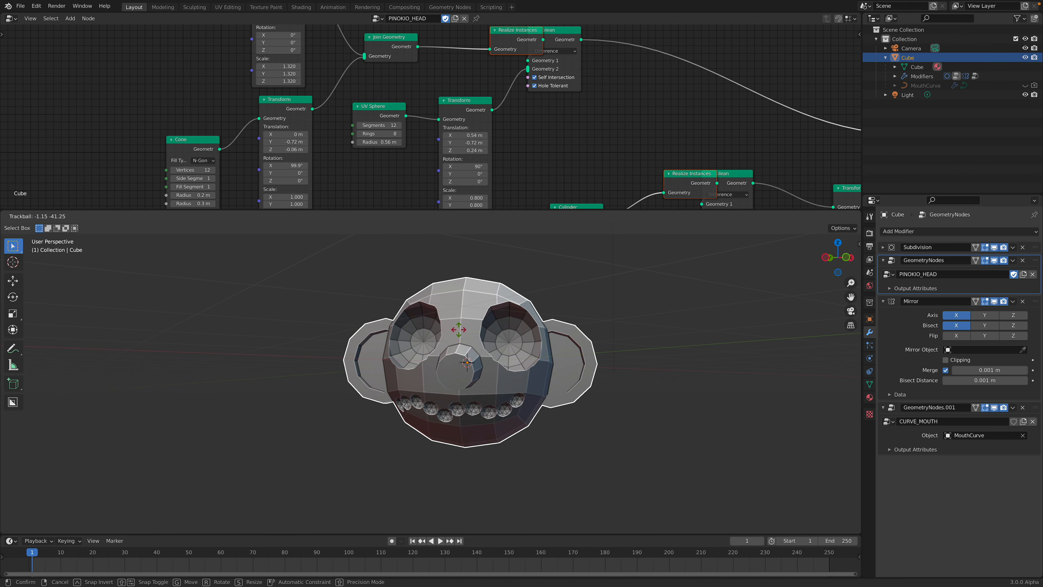
pyautogui.rightClick(493, 341)
pyautogui.moveTo(561, 349); pyautogui.dragTo(534, 357, button='middle')
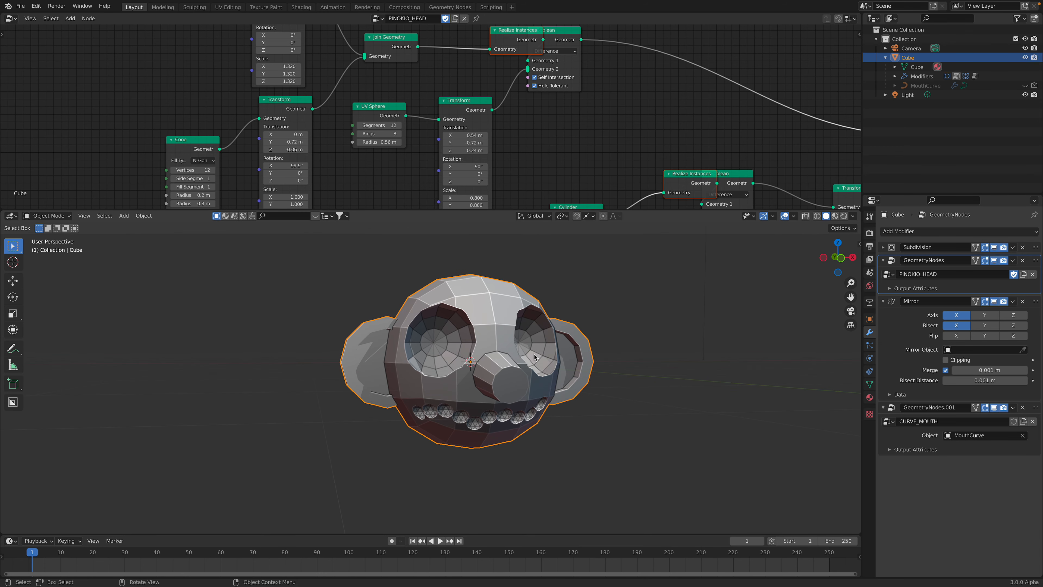
pyautogui.press('r')
pyautogui.press('r')
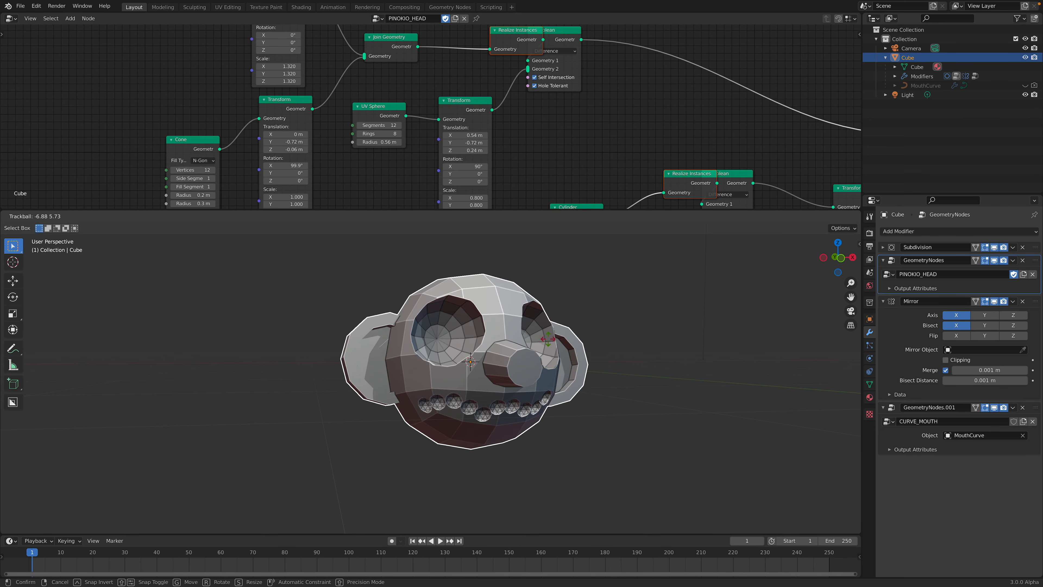
pyautogui.rightClick(550, 415)
pyautogui.moveTo(485, 383); pyautogui.dragTo(407, 407, button='middle')
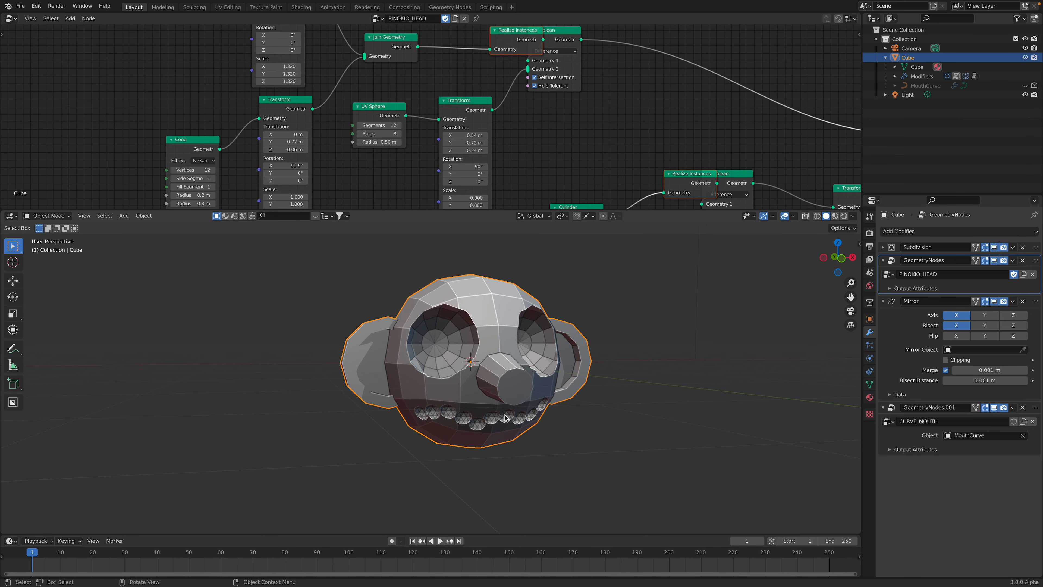
# Pull overlapping nodes in the PINOKIO_HEAD tree apart and enlarge the node editor area
pyautogui.scroll(-3, 641, 100)
pyautogui.moveTo(542, 62); pyautogui.dragTo(517, 99, button='middle')
pyautogui.moveTo(477, 84); pyautogui.dragTo(509, 79)
pyautogui.click(506, 88)
pyautogui.moveTo(609, 147); pyautogui.dragTo(586, 94, button='middle')
pyautogui.moveTo(574, 135); pyautogui.dragTo(563, 136)
pyautogui.moveTo(711, 131); pyautogui.dragTo(577, 168, button='middle')
pyautogui.moveTo(702, 208); pyautogui.dragTo(701, 276)
# Place the head branch's Realize Instances node between Join Geometry and the difference Boolean
pyautogui.moveTo(366, 142); pyautogui.dragTo(492, 142, button='middle')
pyautogui.scroll(1, 427, 140)
pyautogui.moveTo(381, 126); pyautogui.dragTo(378, 158, button='middle')
pyautogui.moveTo(411, 117); pyautogui.dragTo(395, 87)
pyautogui.scroll(3, 403, 105)
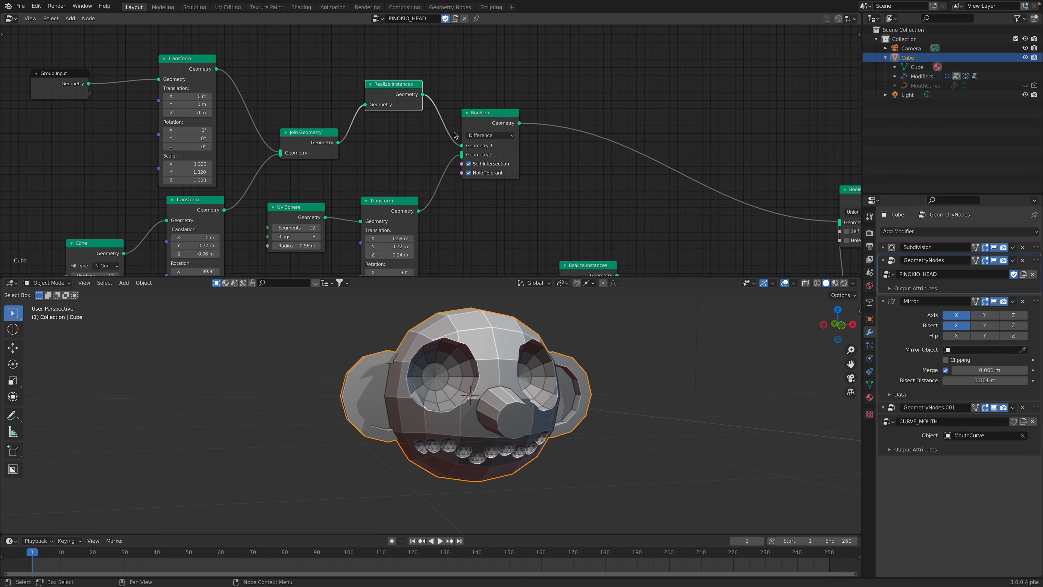
# Arrange the ear branch's Realize Instances node between Cylinder and its Boolean, and reposition the union Boolean
pyautogui.moveTo(486, 150); pyautogui.dragTo(424, 83, button='middle')
pyautogui.moveTo(524, 202); pyautogui.dragTo(521, 198)
pyautogui.moveTo(554, 222); pyautogui.dragTo(524, 169, button='middle')
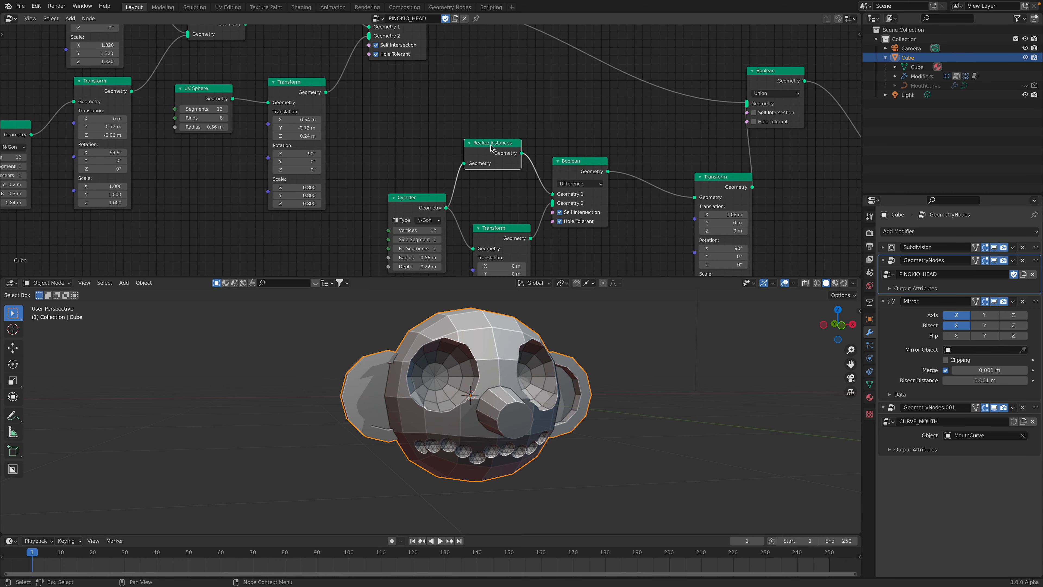
pyautogui.moveTo(489, 146); pyautogui.dragTo(491, 153)
pyautogui.scroll(-2, 492, 153)
pyautogui.moveTo(493, 157); pyautogui.dragTo(381, 177, button='middle')
pyautogui.moveTo(597, 104); pyautogui.dragTo(626, 109)
pyautogui.moveTo(514, 96); pyautogui.dragTo(570, 130, button='middle')
# Show the splash screen to check the Blender version, and close it again
pyautogui.click(8, 6)
pyautogui.click(27, 16)
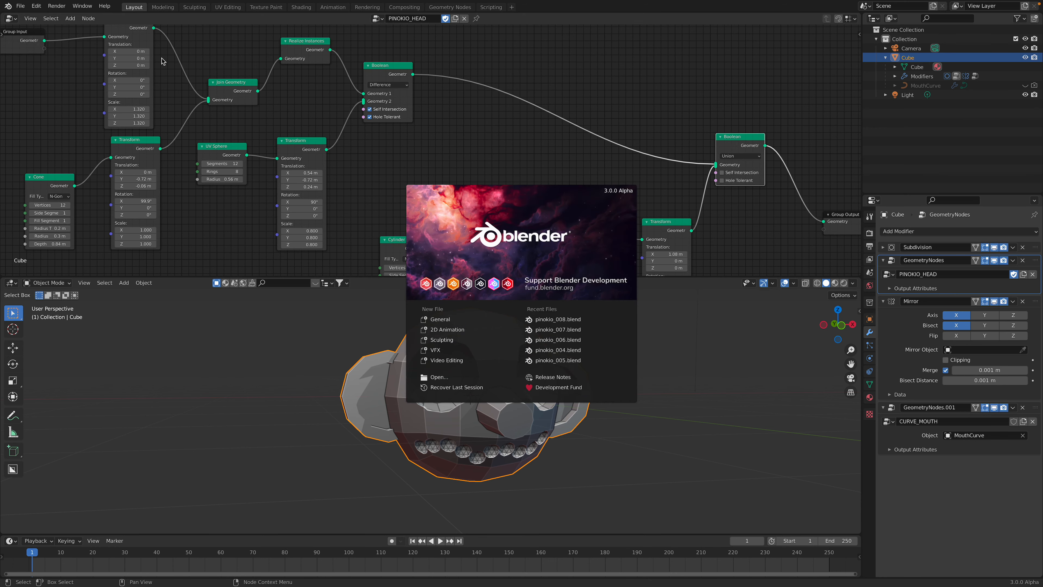
pyautogui.click(591, 170)
pyautogui.scroll(-3, 616, 169)
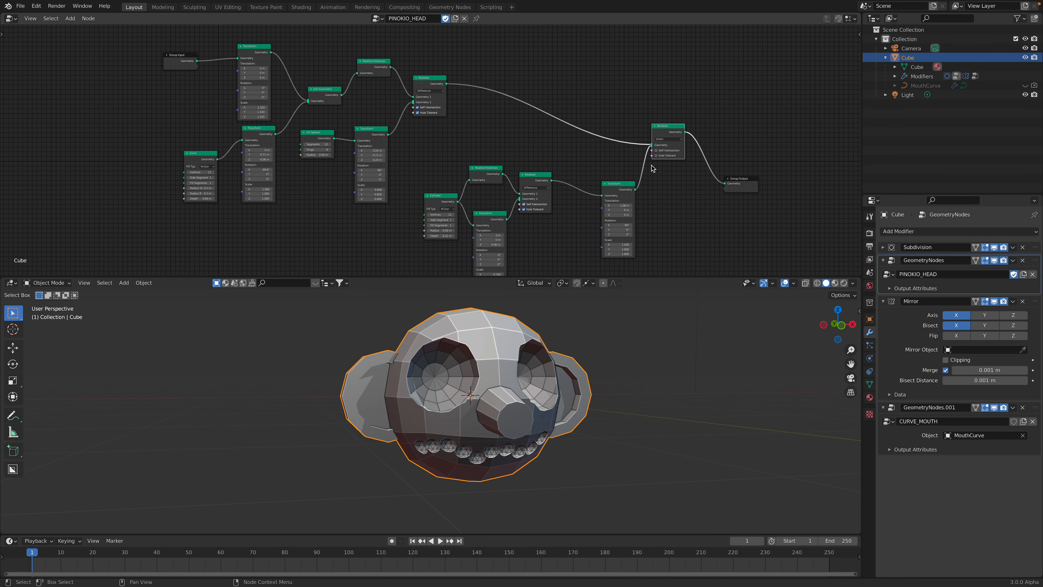
pyautogui.scroll(2, 431, 168)
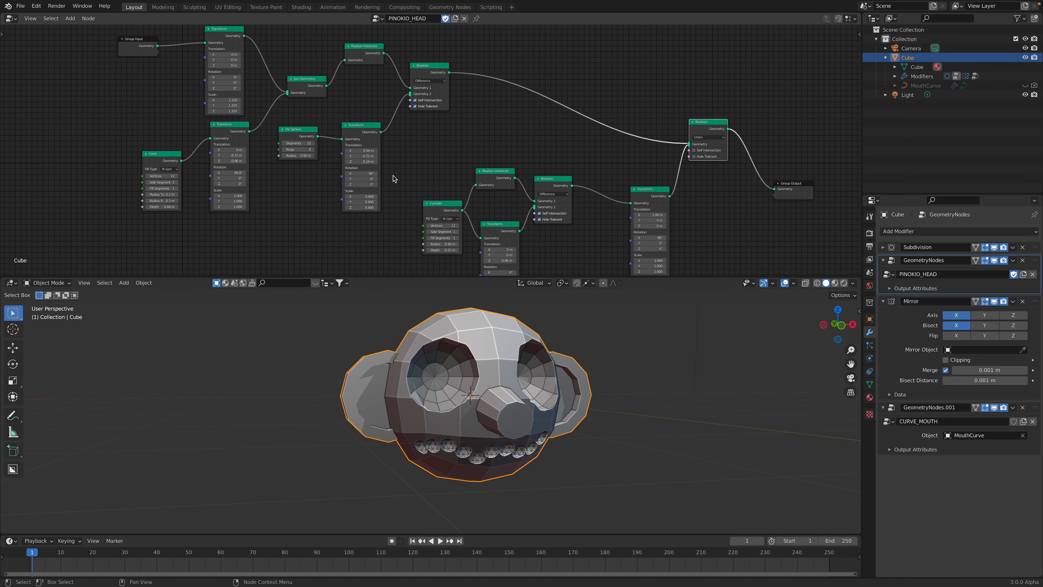
# Set the eye UV Sphere's radius to 0.48 m and the nose Cone's depth to 0.48 m
pyautogui.scroll(1, 292, 153)
pyautogui.moveTo(265, 157)
pyautogui.mouseDown()
pyautogui.moveTo(278, 157)
pyautogui.moveTo(257, 157)
pyautogui.mouseUp()
pyautogui.moveTo(191, 125); pyautogui.dragTo(267, 119, button='middle')
pyautogui.scroll(1, 249, 158)
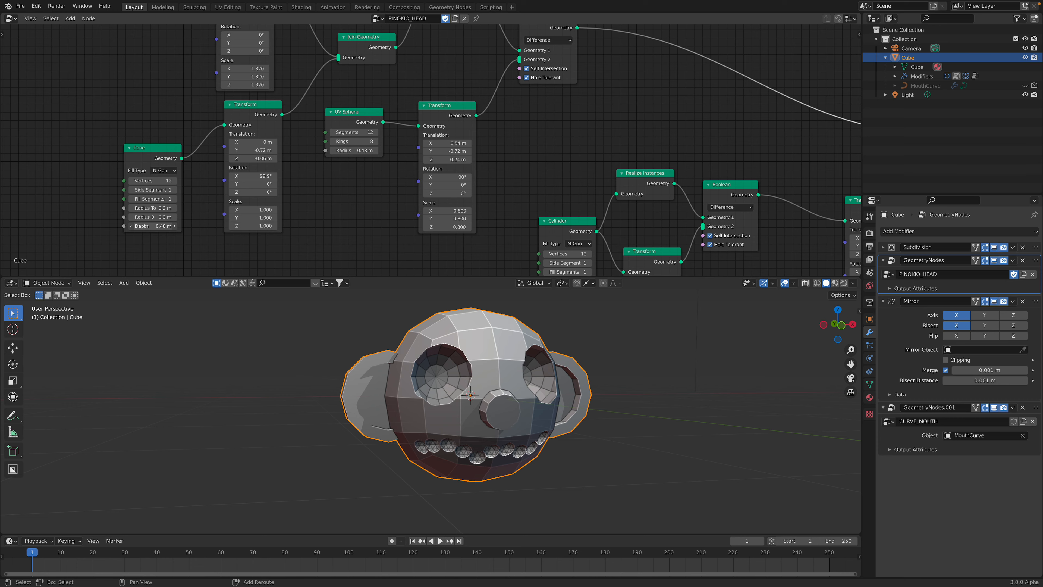
# Widen the head by setting its Transform node's X scale to 1.880
pyautogui.moveTo(354, 343); pyautogui.dragTo(330, 348, button='middle')
pyautogui.moveTo(315, 154); pyautogui.dragTo(308, 223, button='middle')
pyautogui.moveTo(238, 137)
pyautogui.mouseDown()
pyautogui.moveTo(275, 137)
pyautogui.moveTo(252, 137)
pyautogui.mouseUp()
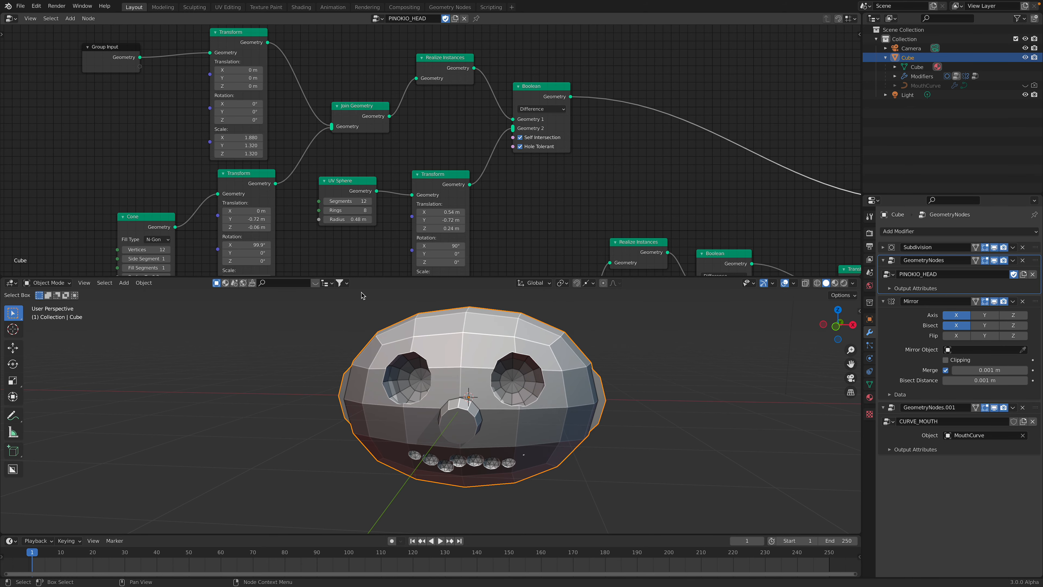
# Move the ears outward by setting the ear branch's final Transform X translation to 1.5 m
pyautogui.moveTo(547, 263); pyautogui.dragTo(424, 137, button='middle')
pyautogui.moveTo(485, 176); pyautogui.dragTo(337, 149, button='middle')
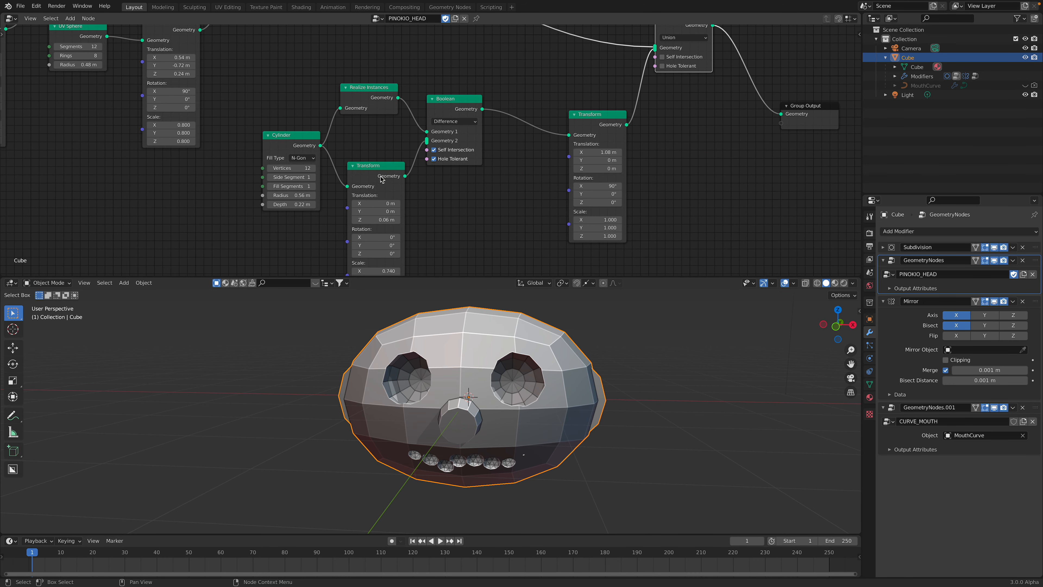
pyautogui.moveTo(555, 175); pyautogui.dragTo(465, 187, button='middle')
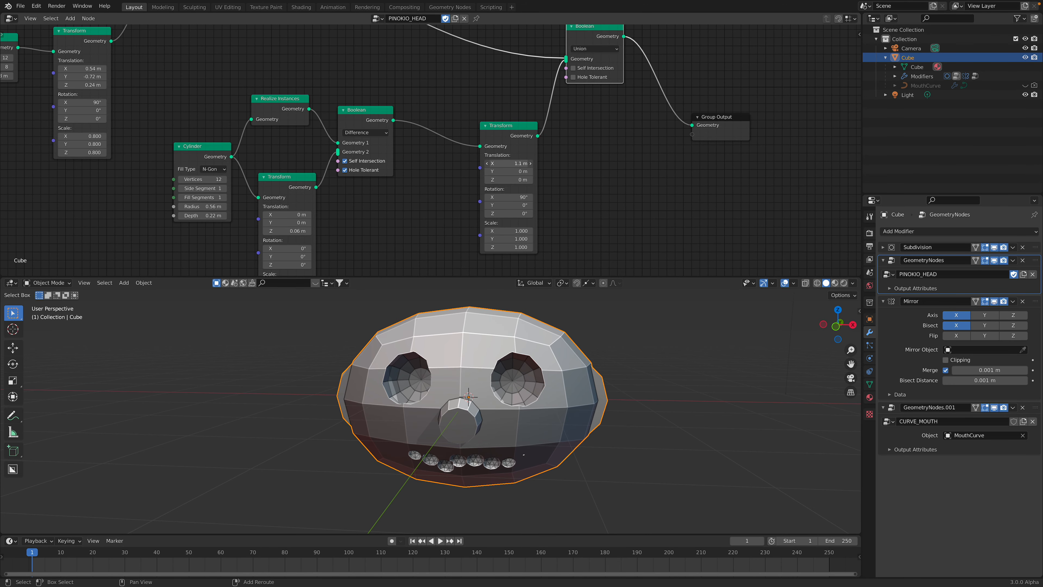
pyautogui.moveTo(509, 164); pyautogui.dragTo(531, 163)
pyautogui.moveTo(534, 345); pyautogui.dragTo(458, 379, button='middle')
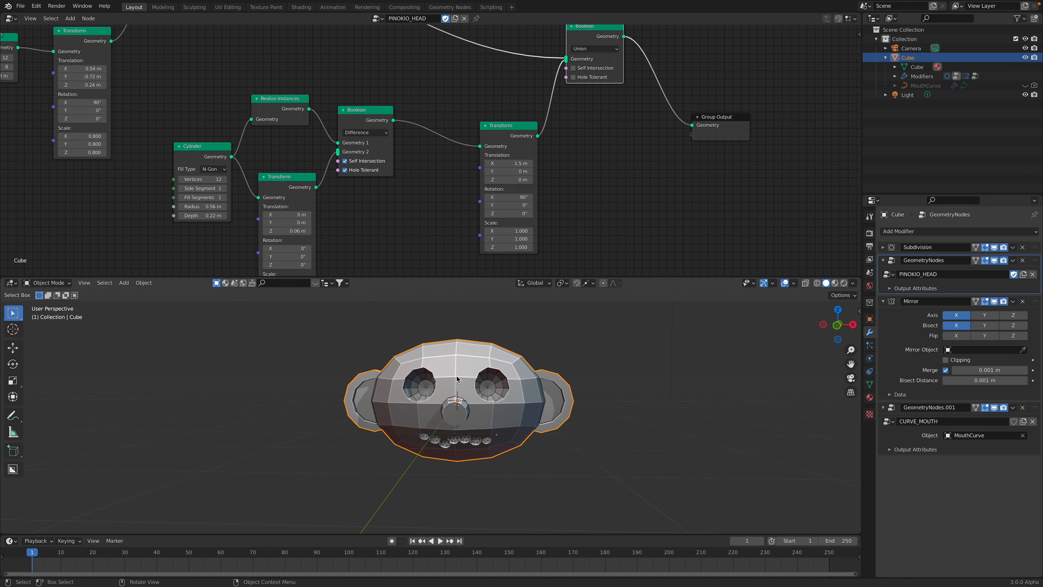
# Expand the Subdivision modifier's settings for review and show the PINOKIO_HEAD node tree again
pyautogui.scroll(-3, 423, 191)
pyautogui.moveTo(424, 191); pyautogui.dragTo(503, 212, button='middle')
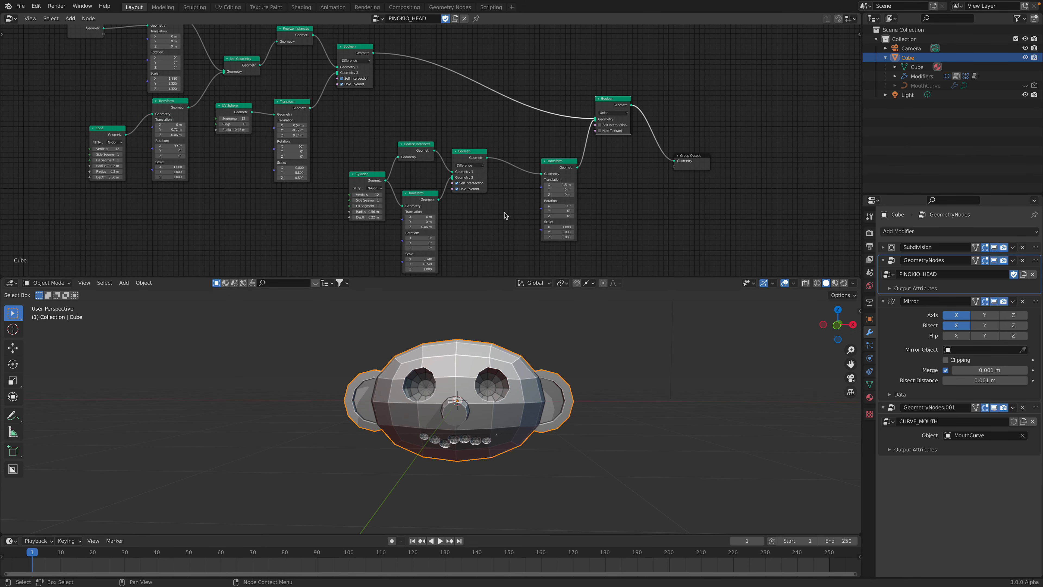
pyautogui.moveTo(554, 369)
pyautogui.mouseDown(button='middle')
pyautogui.moveTo(333, 384)
pyautogui.moveTo(542, 371)
pyautogui.mouseUp(button='middle')
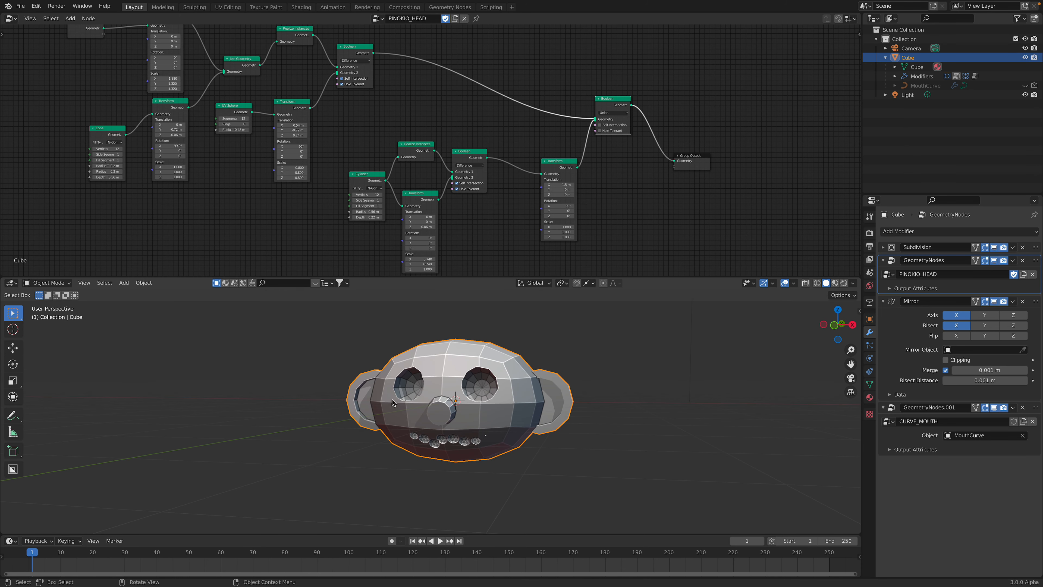
pyautogui.scroll(3, 428, 388)
pyautogui.moveTo(510, 432)
pyautogui.mouseDown(button='middle')
pyautogui.moveTo(448, 444)
pyautogui.moveTo(490, 438)
pyautogui.mouseUp(button='middle')
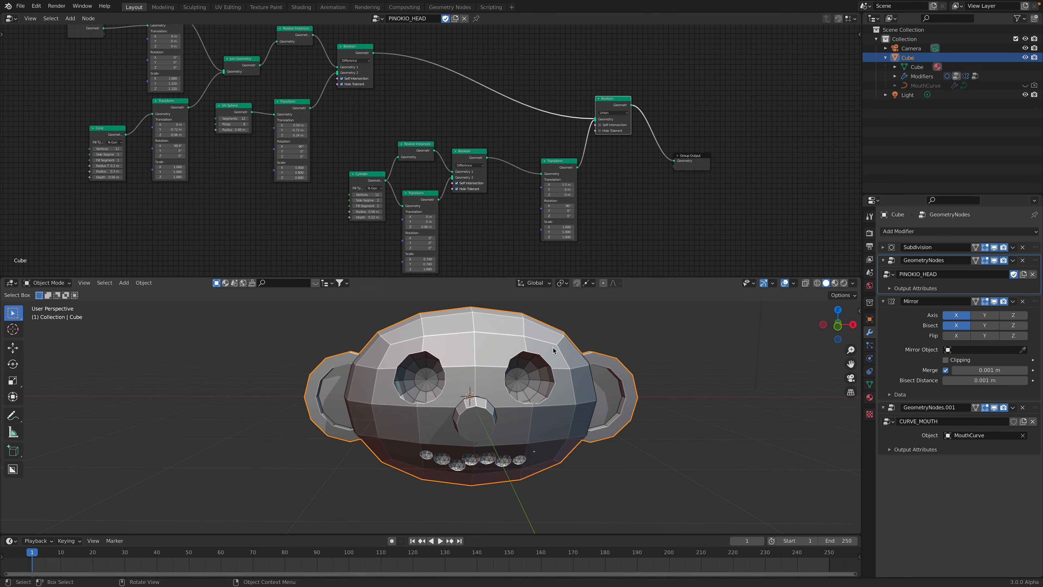
pyautogui.click(1033, 252)
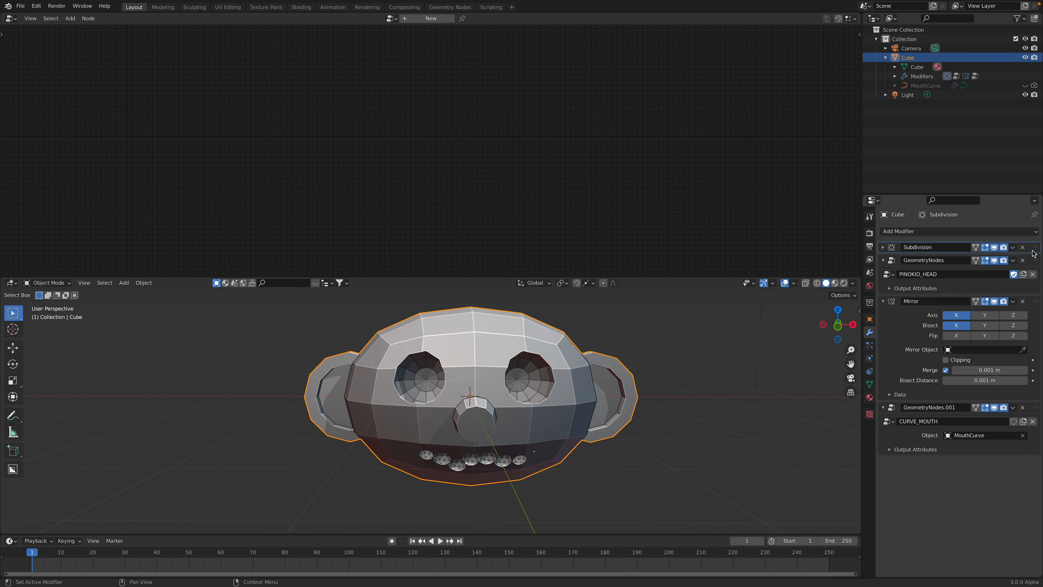
pyautogui.click(882, 247)
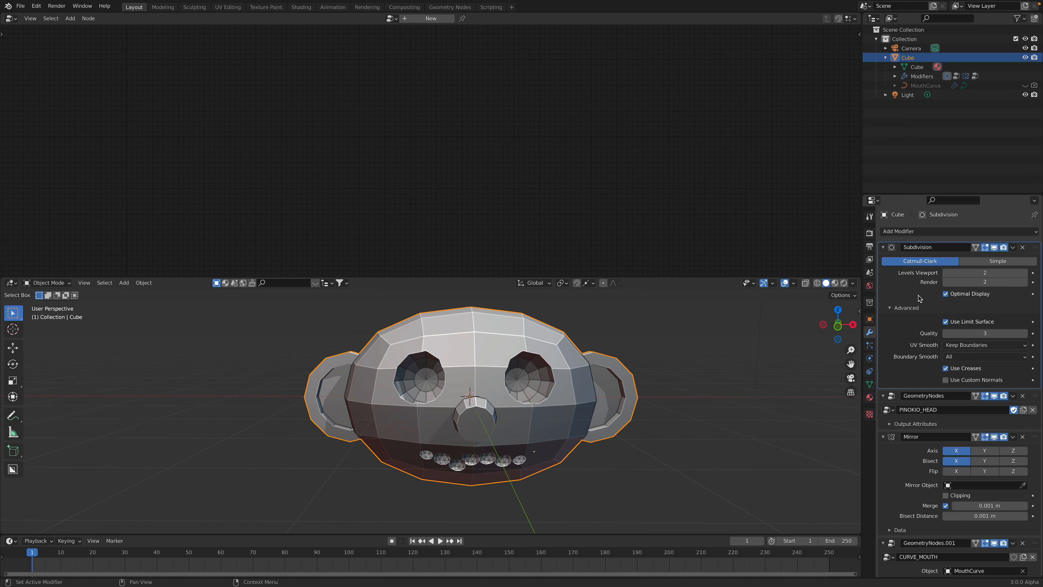
pyautogui.click(1033, 399)
pyautogui.scroll(-3, 492, 180)
pyautogui.moveTo(477, 173); pyautogui.dragTo(476, 149, button='middle')
pyautogui.scroll(1, 477, 152)
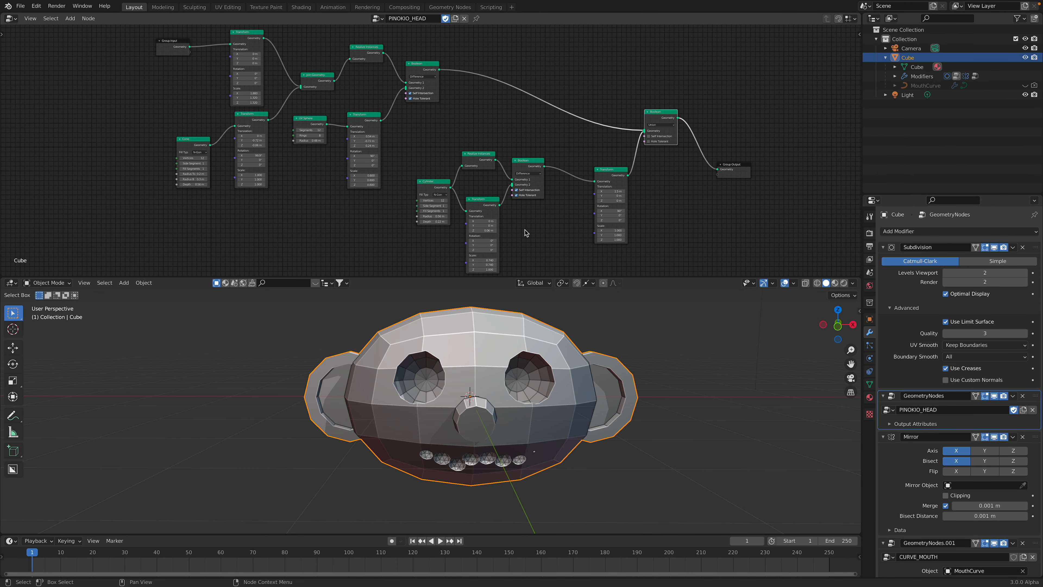
pyautogui.moveTo(528, 362); pyautogui.dragTo(536, 377, button='middle')
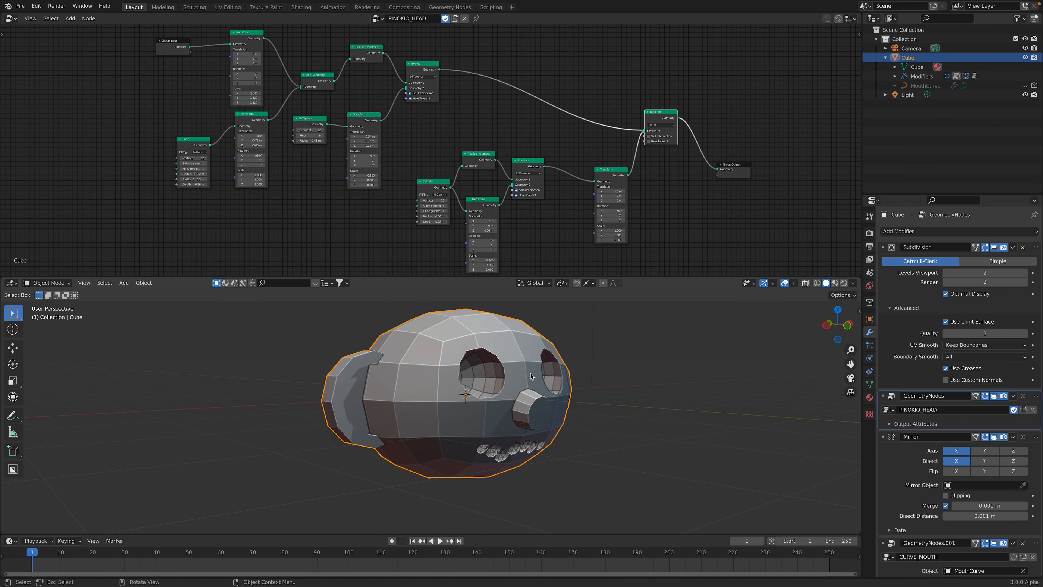
pyautogui.press('r')
pyautogui.press('r')
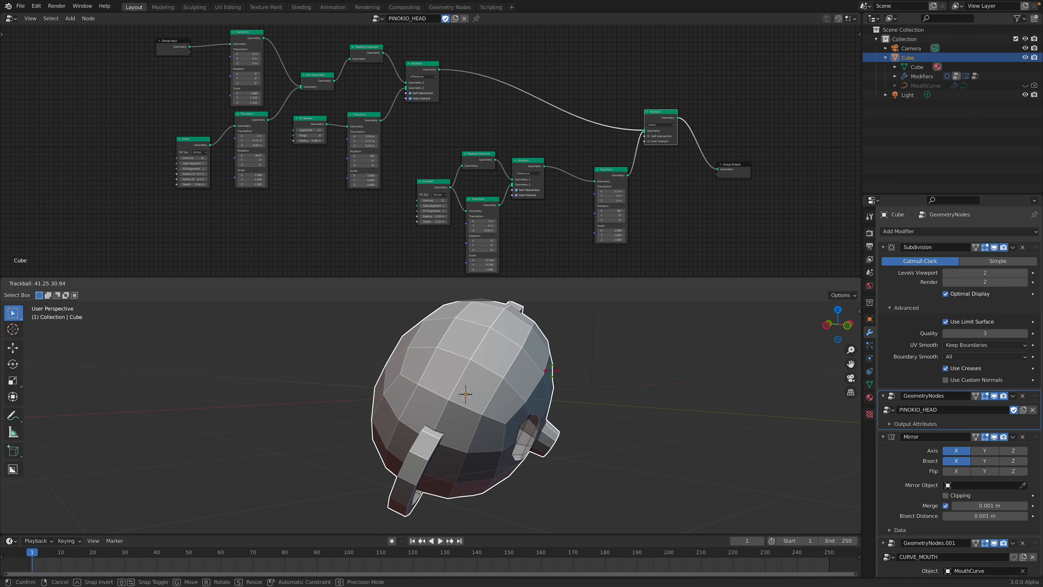
pyautogui.rightClick(596, 386)
pyautogui.moveTo(595, 385); pyautogui.dragTo(561, 378, button='middle')
pyautogui.scroll(-2, 586, 374)
pyautogui.moveTo(762, 8)
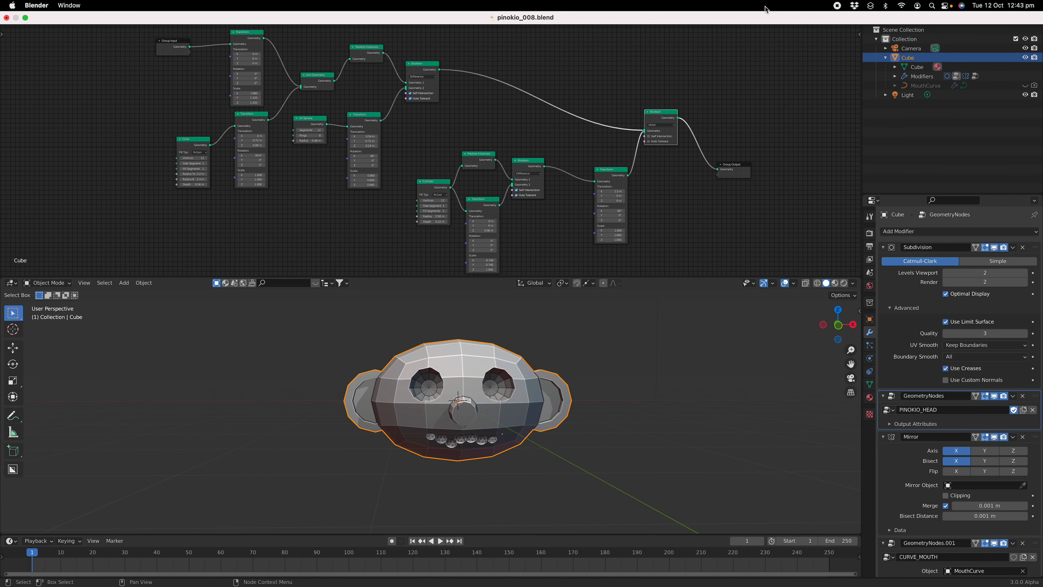